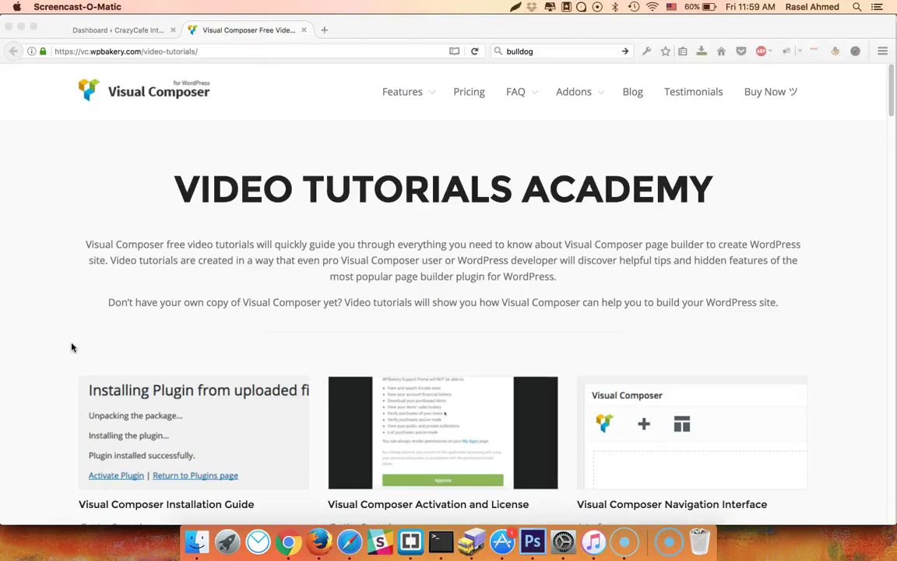
left_click(72, 293)
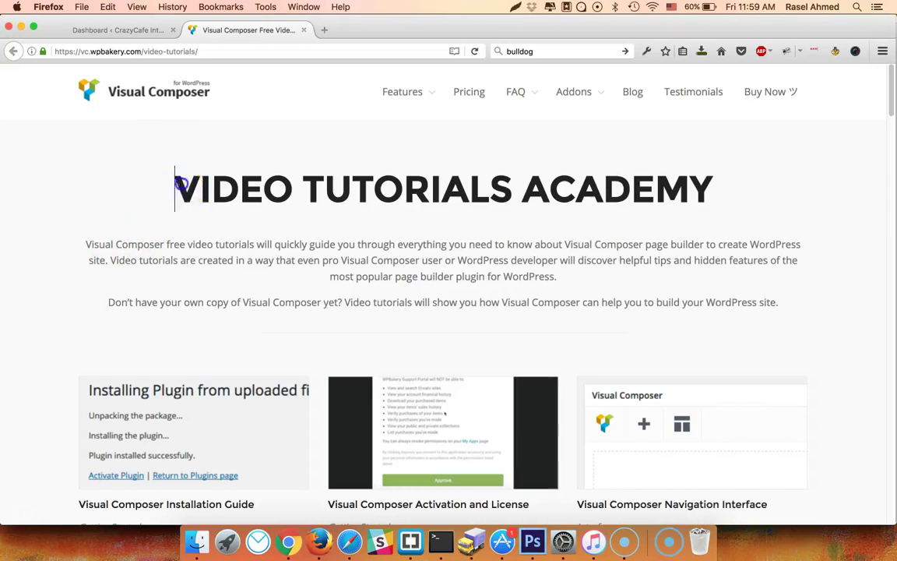
left_click_drag(178, 184, 331, 199)
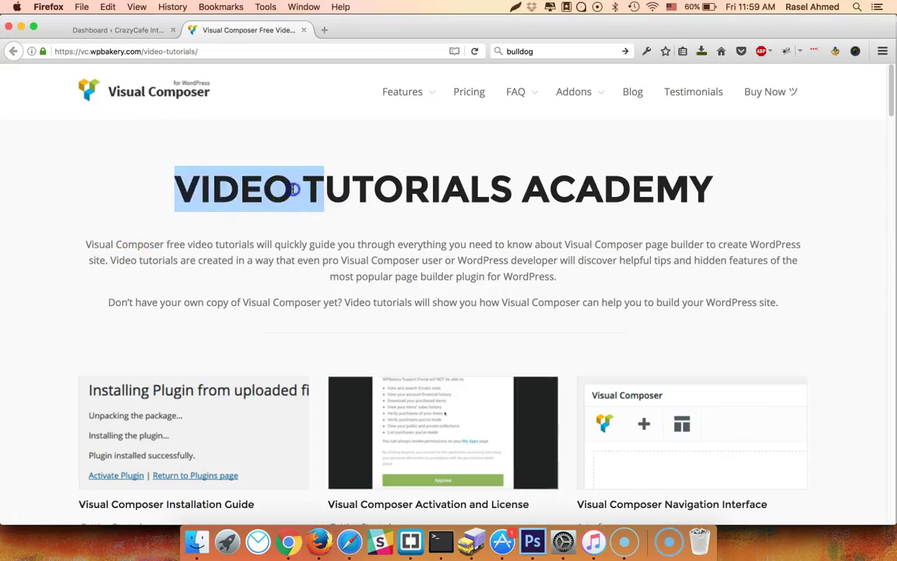
left_click(293, 188)
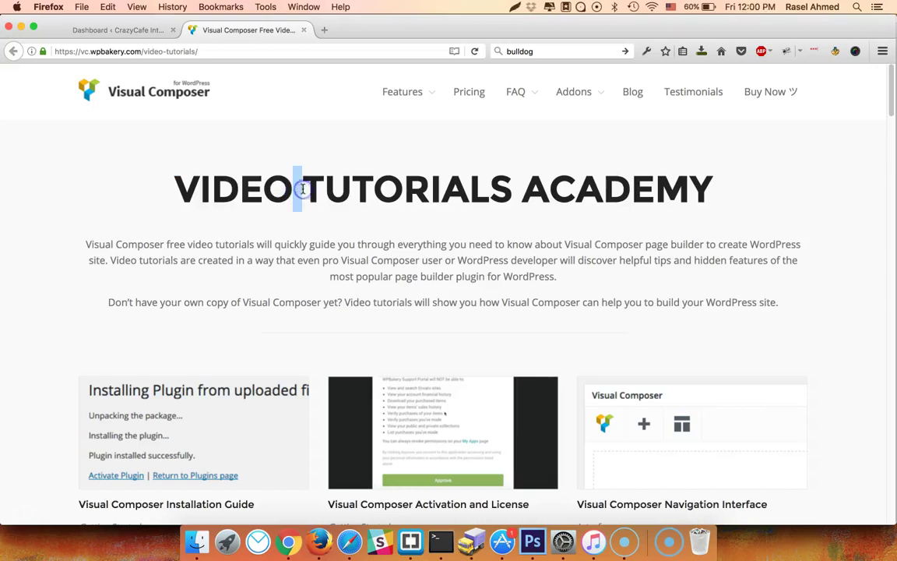
left_click(520, 189)
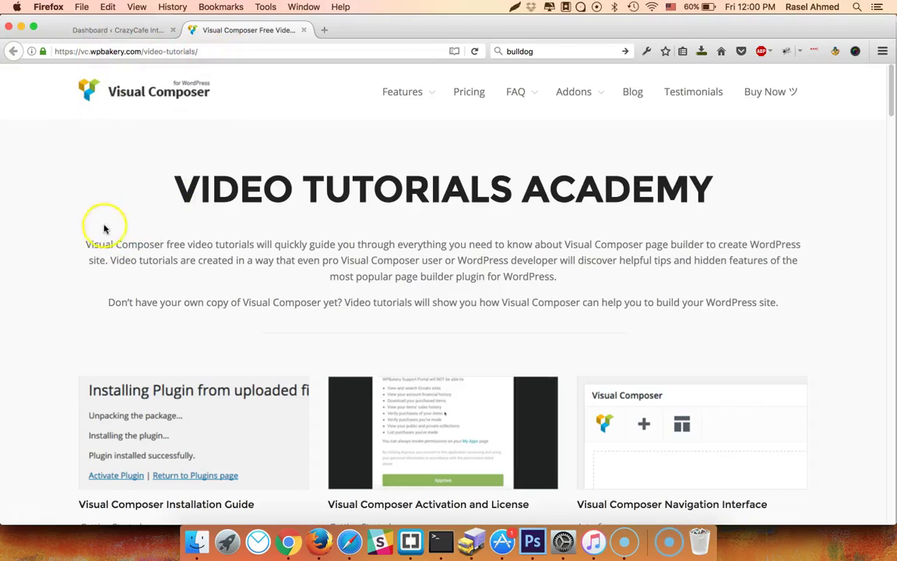
- Look through the Visual Composer video tutorials, closing the newsletter sign-up pop-up that covers part of the list
scroll(102, 228, "down", 4)
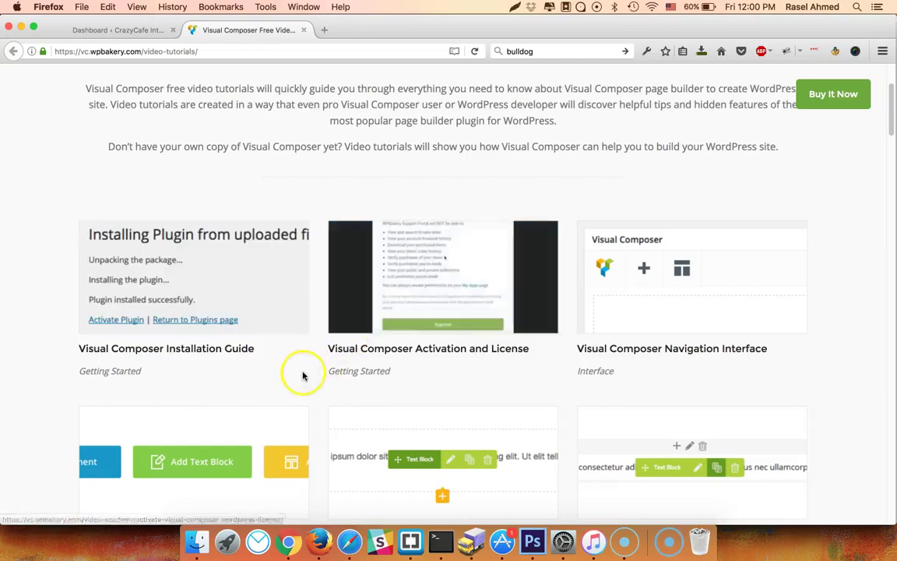
scroll(298, 371, "down", 2)
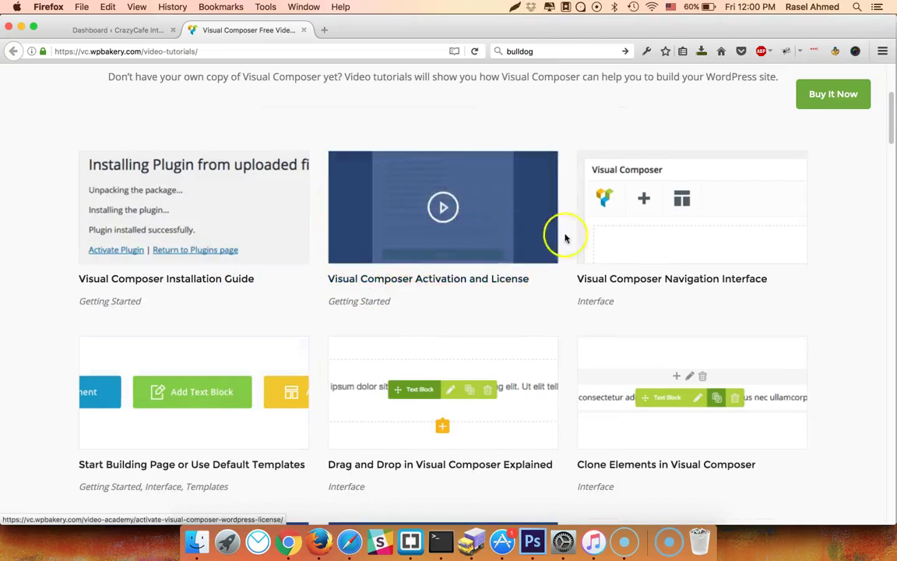
scroll(614, 244, "down", 3)
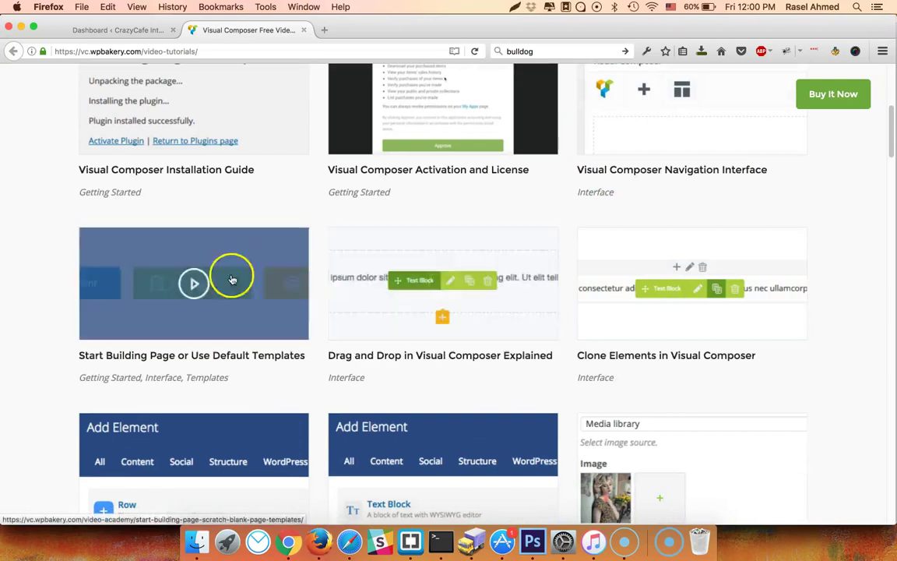
scroll(448, 306, "down", 3)
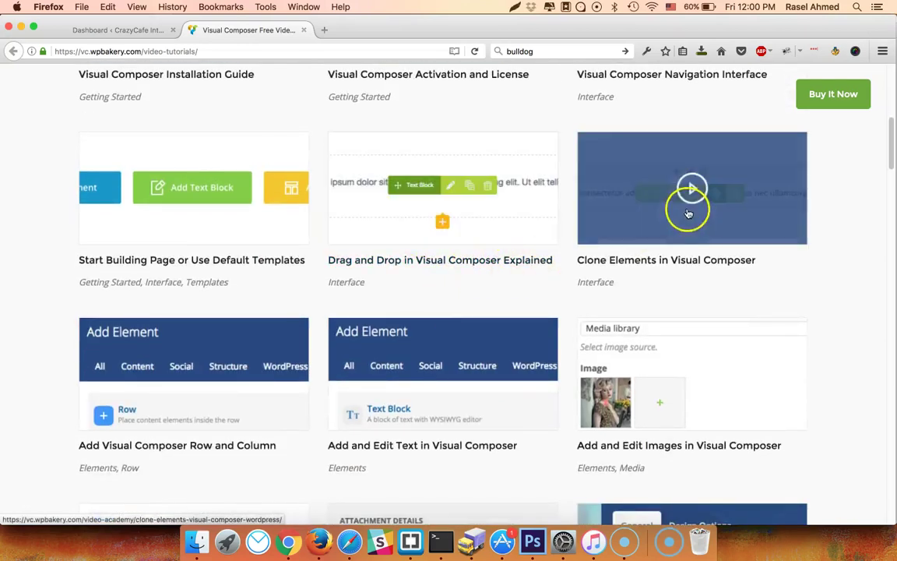
scroll(476, 293, "down", 20)
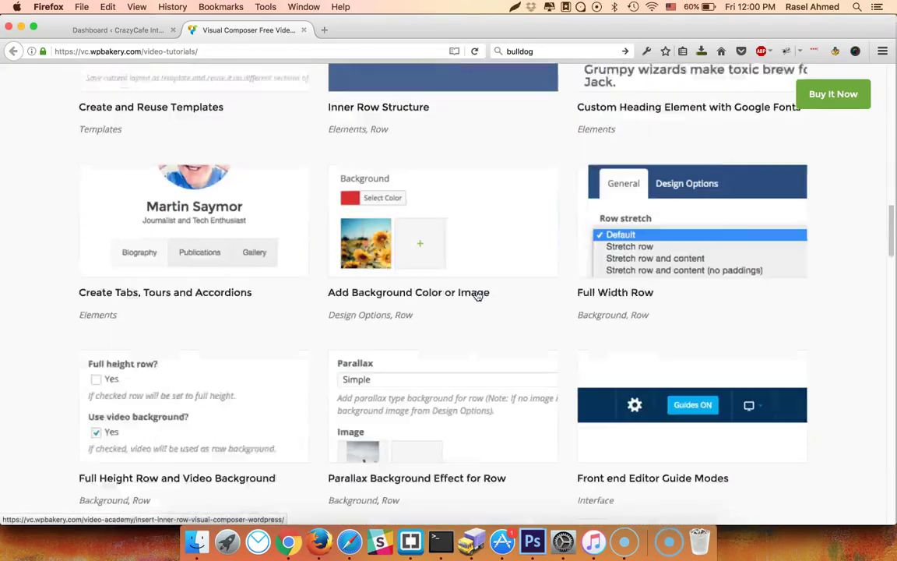
scroll(477, 295, "down", 9)
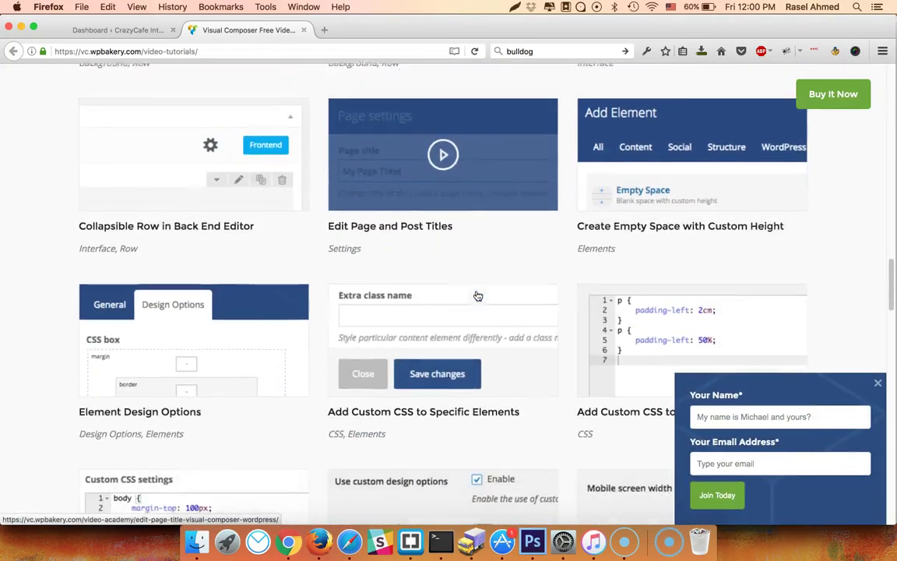
scroll(478, 296, "down", 6)
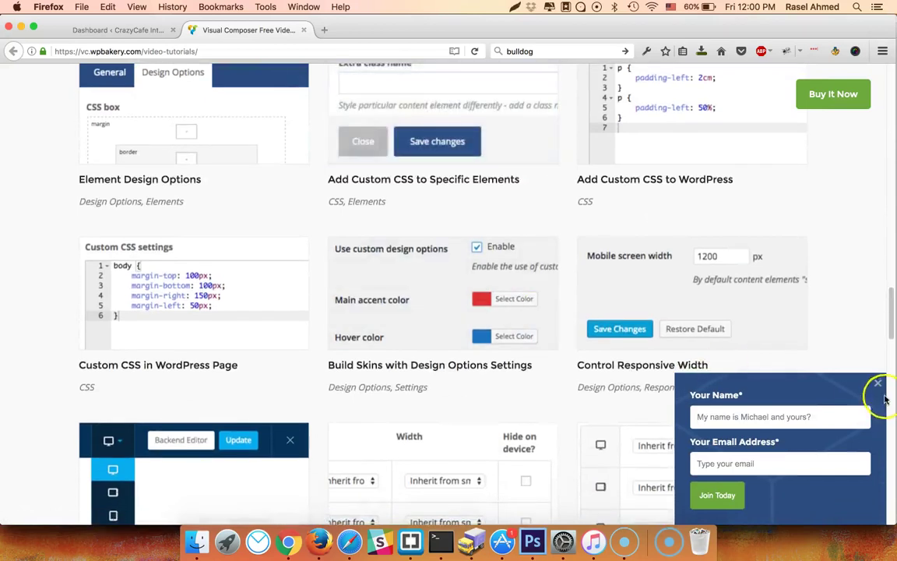
left_click(879, 384)
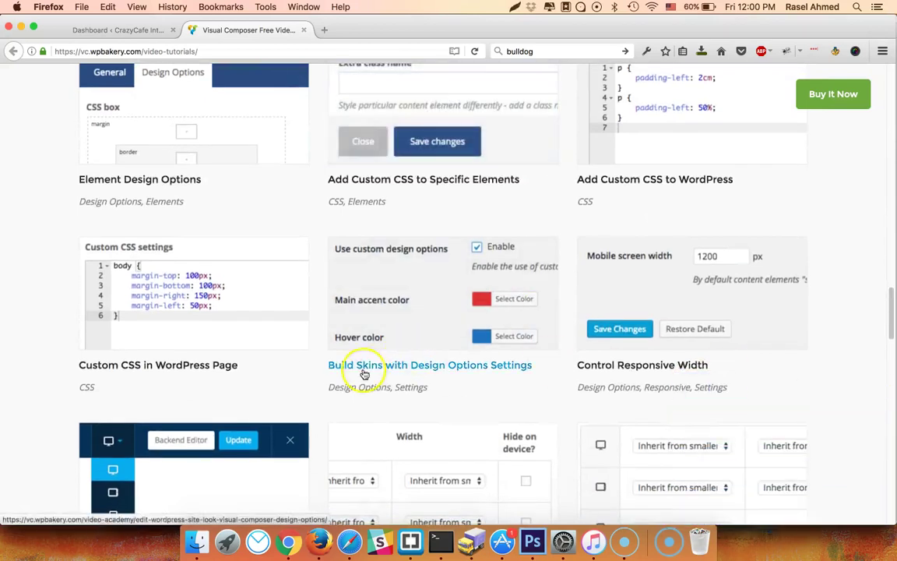
scroll(323, 393, "down", 11)
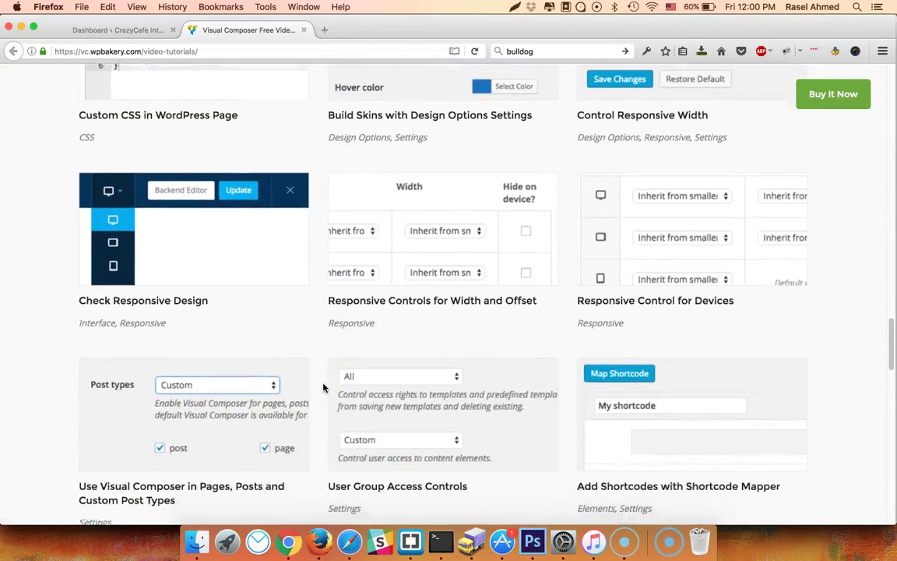
scroll(324, 387, "down", 7)
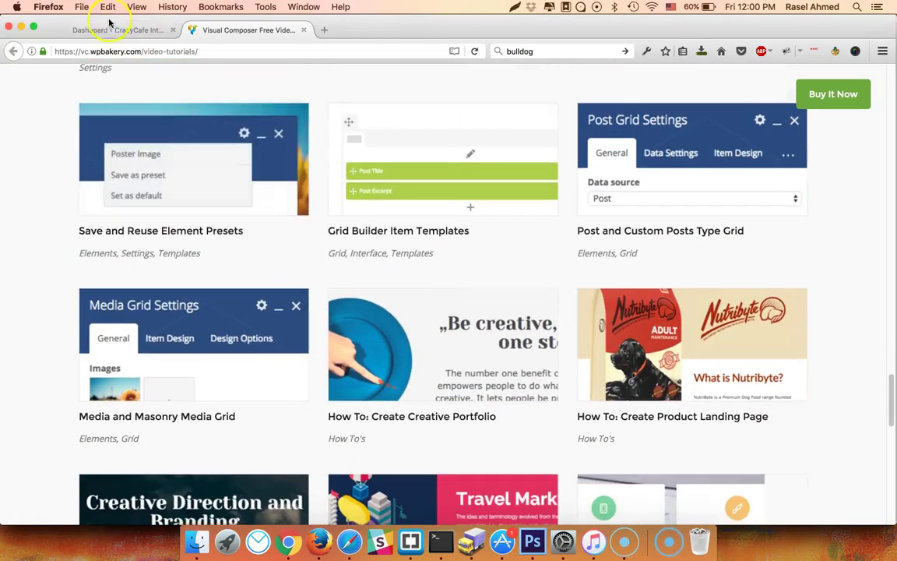
- Return to the WordPress dashboard and open the Themes page to review the installed themes
left_click(110, 28)
left_click(71, 272)
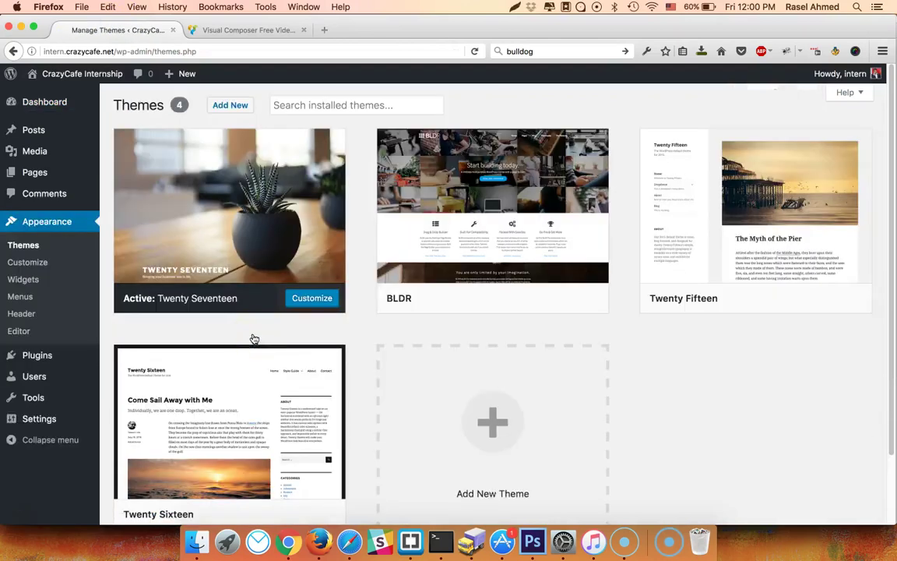
scroll(397, 349, "down", 3)
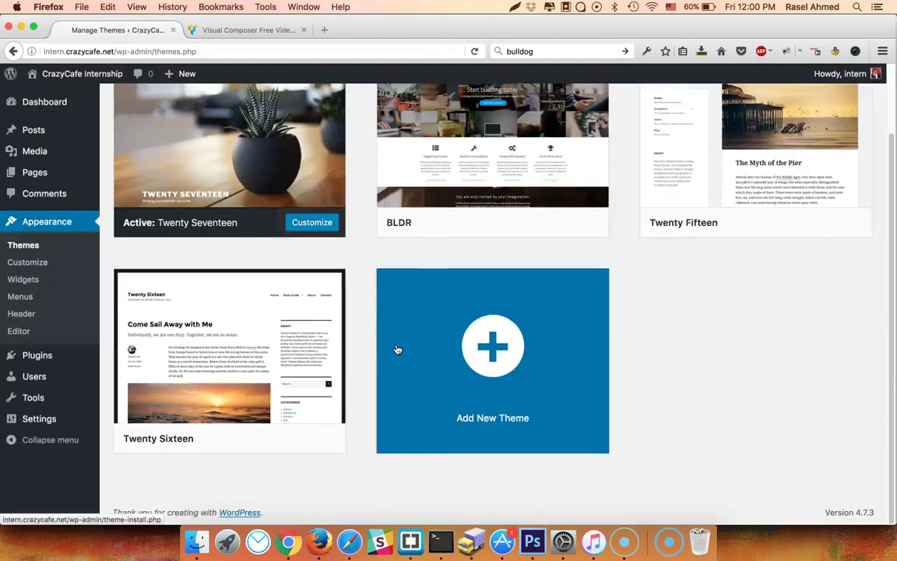
scroll(362, 287, "up", 3)
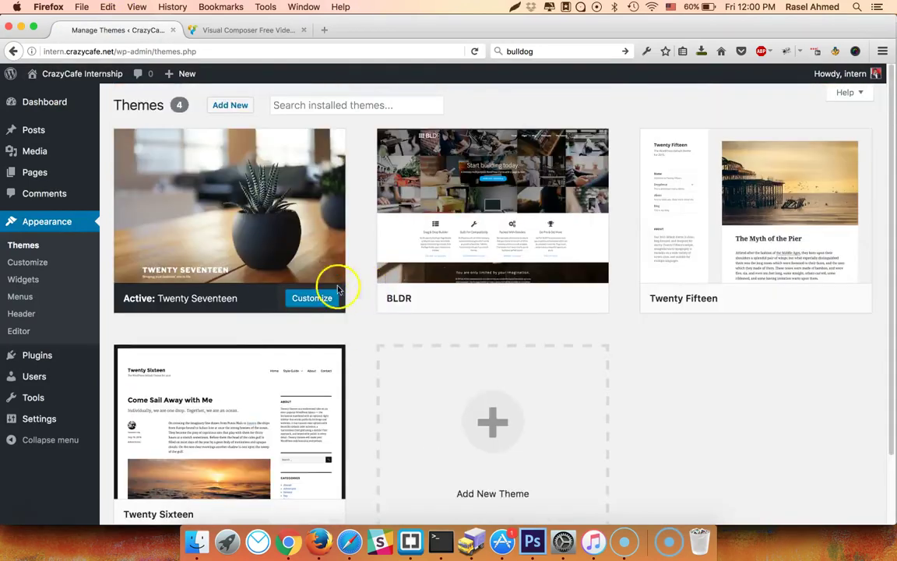
- Install the Polymer theme from the featured themes and activate it
left_click(230, 105)
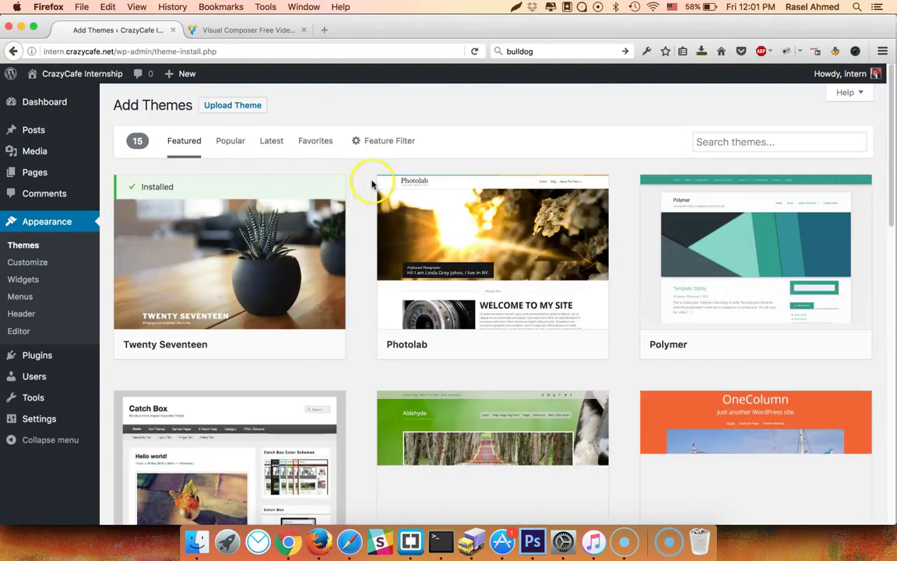
mouse_move(781, 260)
left_click(796, 345)
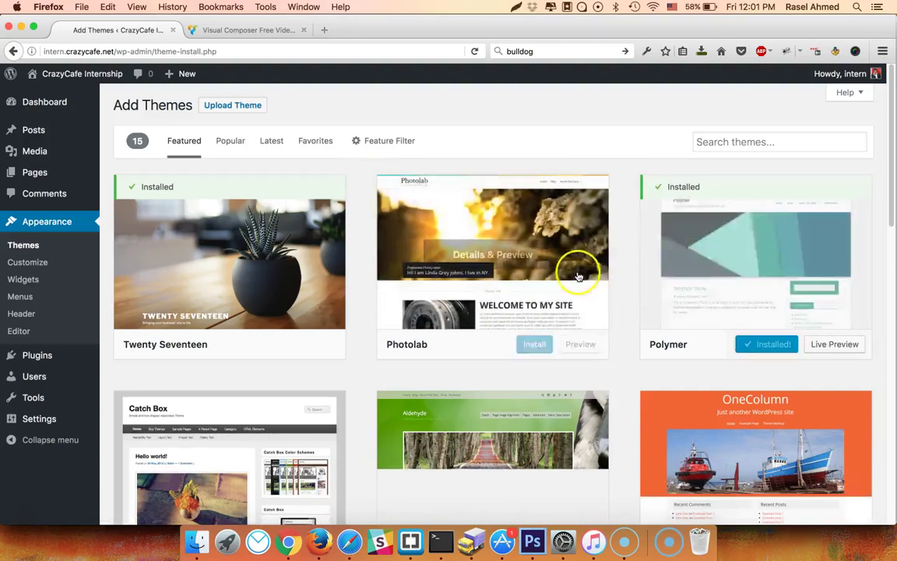
left_click(771, 345)
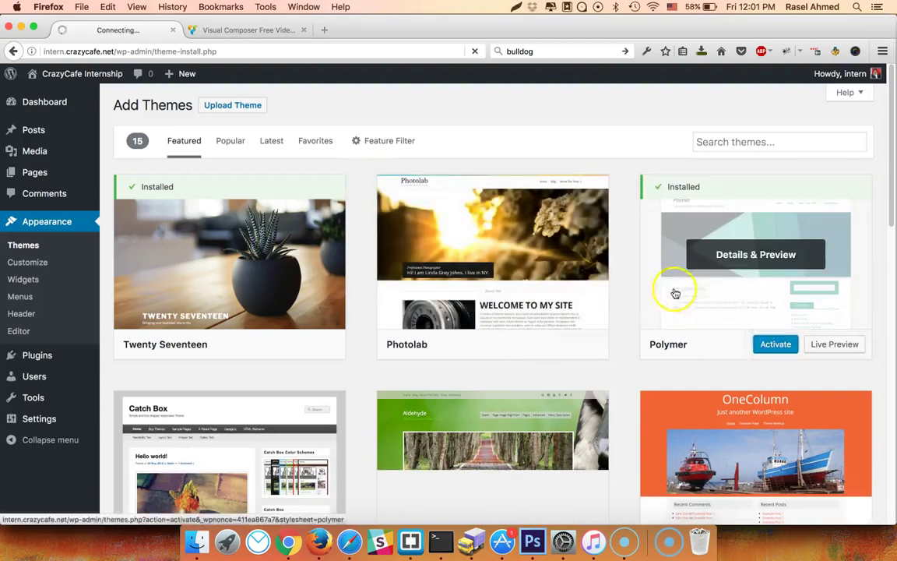
mouse_move(274, 210)
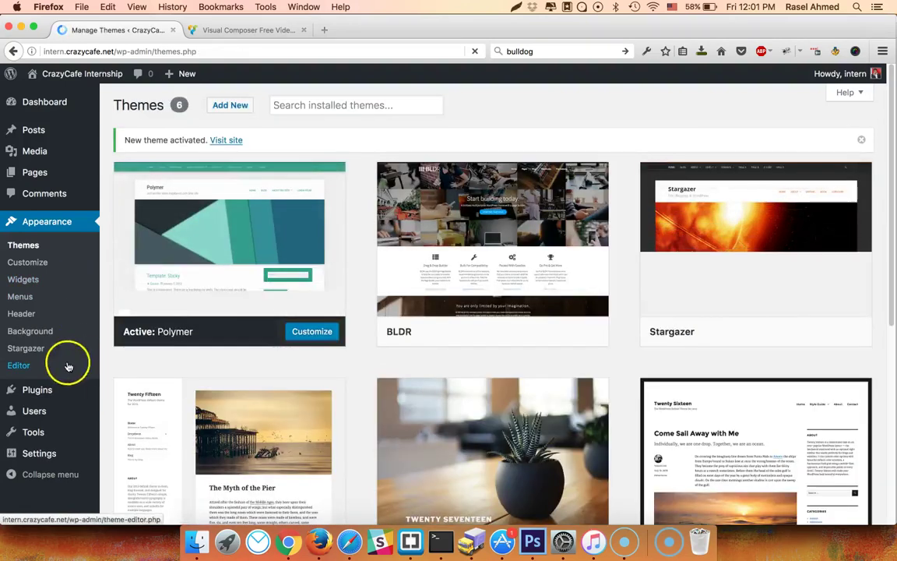
- Upload js_composer.zip as a new plugin and install it
mouse_move(56, 393)
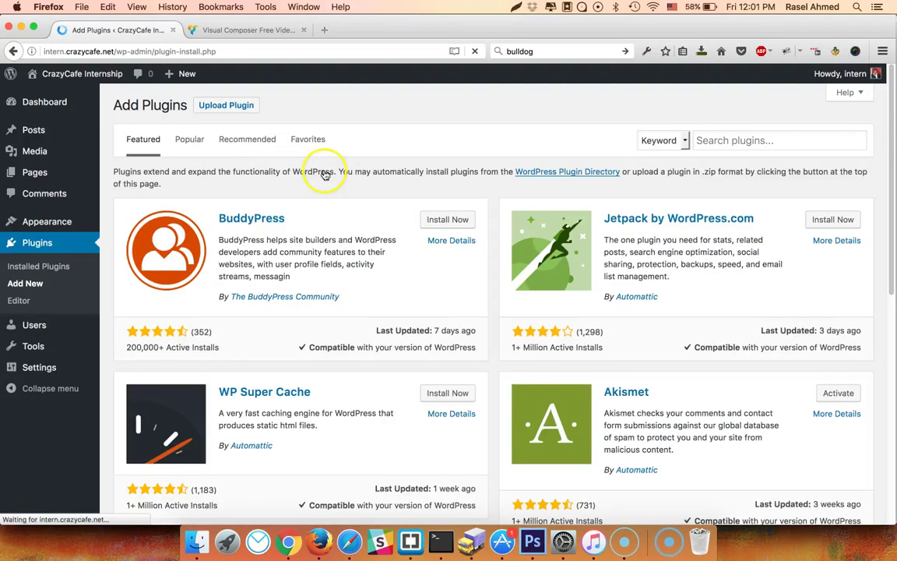
left_click(241, 107)
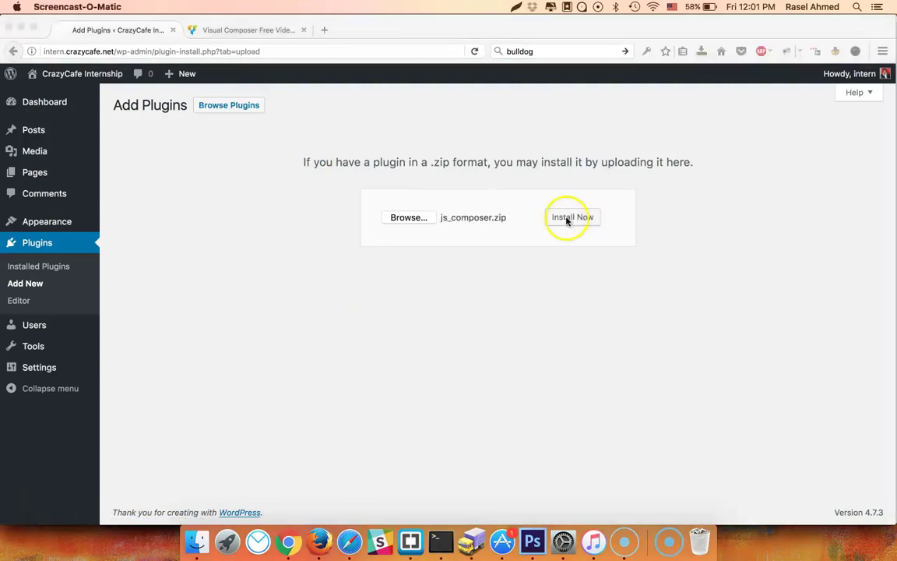
left_click(567, 218)
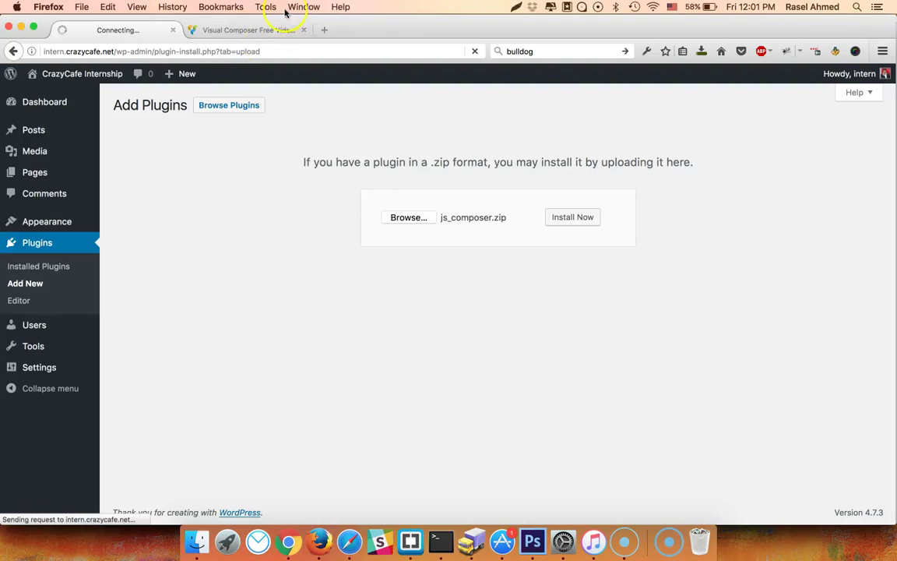
- Check the remaining Visual Composer tutorials at the end of the list while the plugin uploads
left_click(248, 30)
scroll(65, 304, "down", 3)
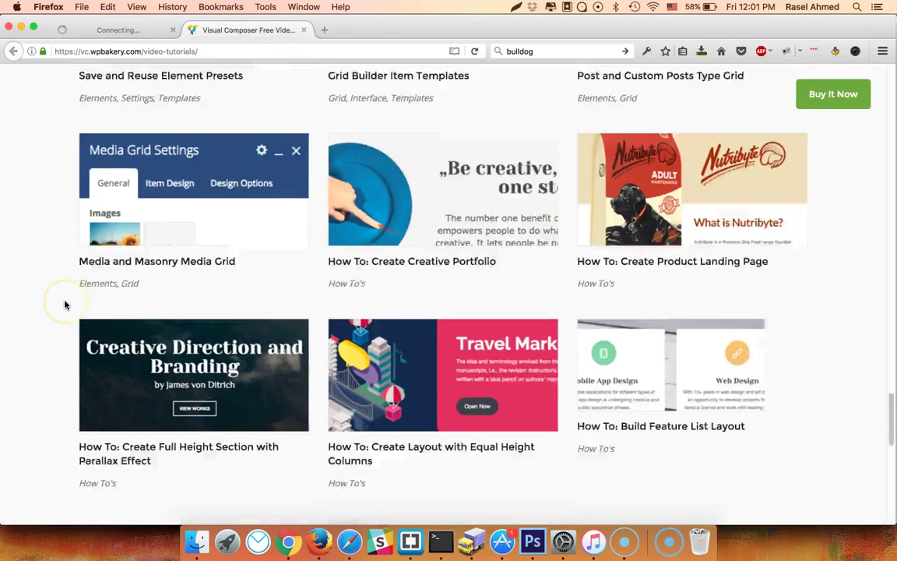
scroll(65, 305, "down", 5)
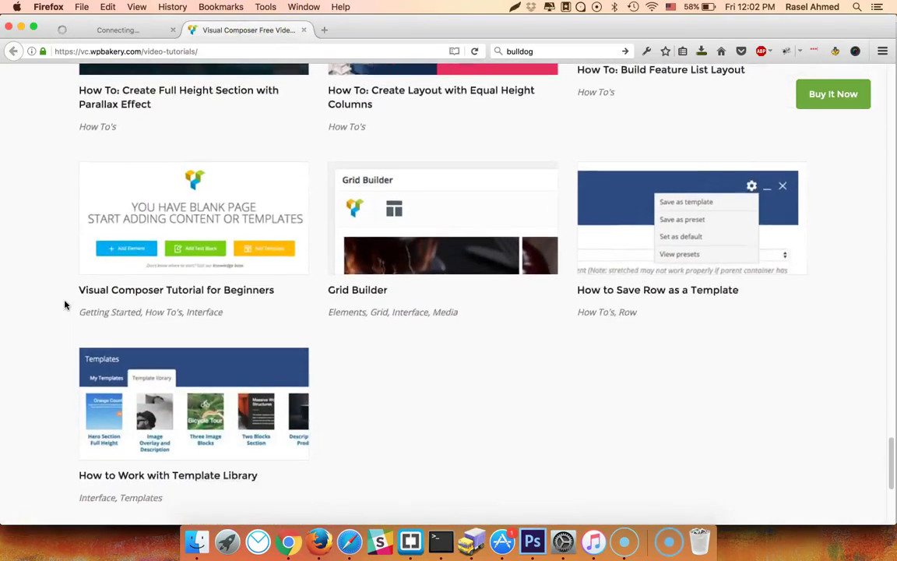
scroll(66, 305, "down", 2)
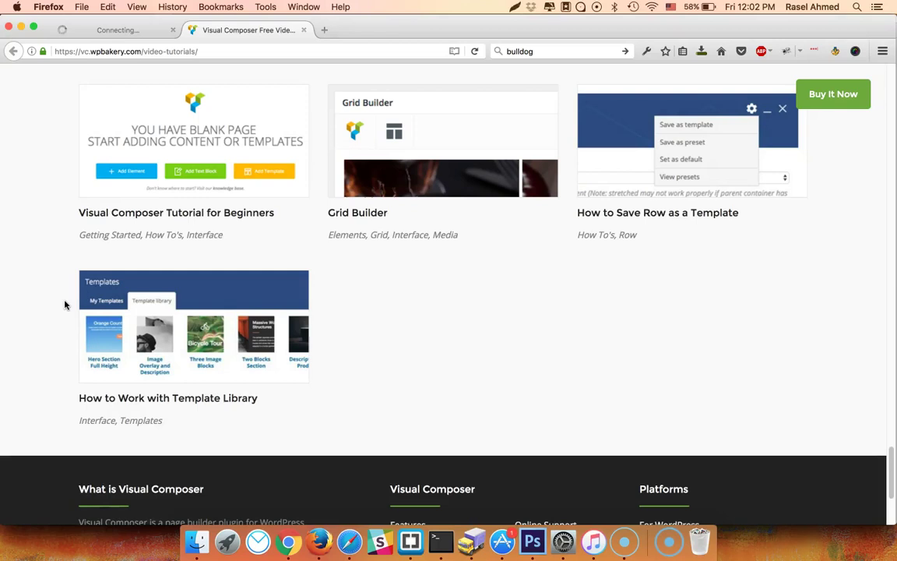
scroll(66, 304, "up", 5)
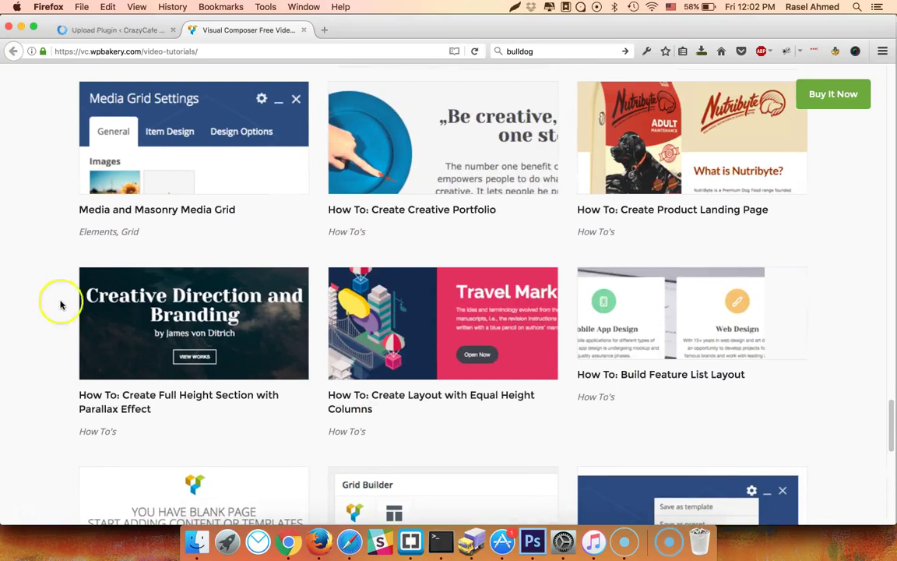
- Activate the uploaded Visual Composer plugin and dismiss its licence activation notice on the dashboard
left_click(107, 29)
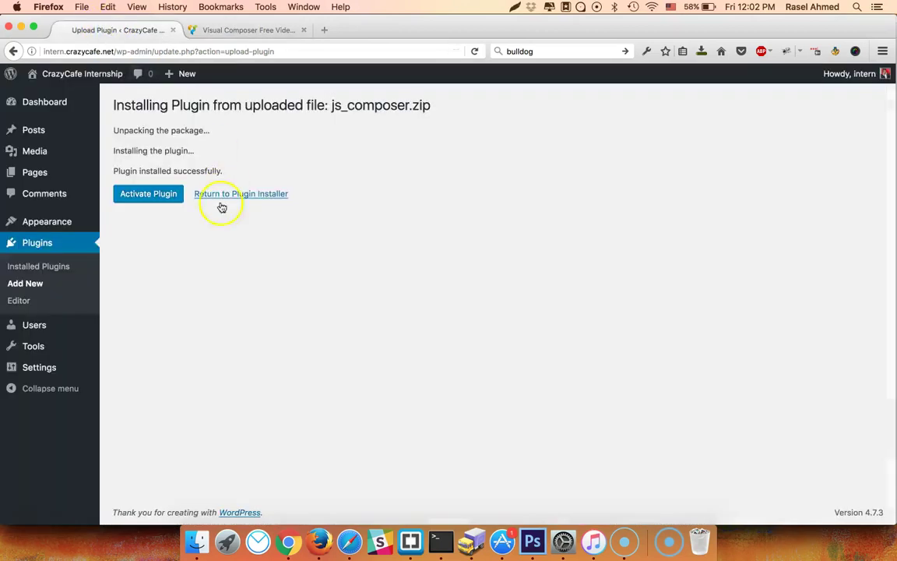
left_click(154, 199)
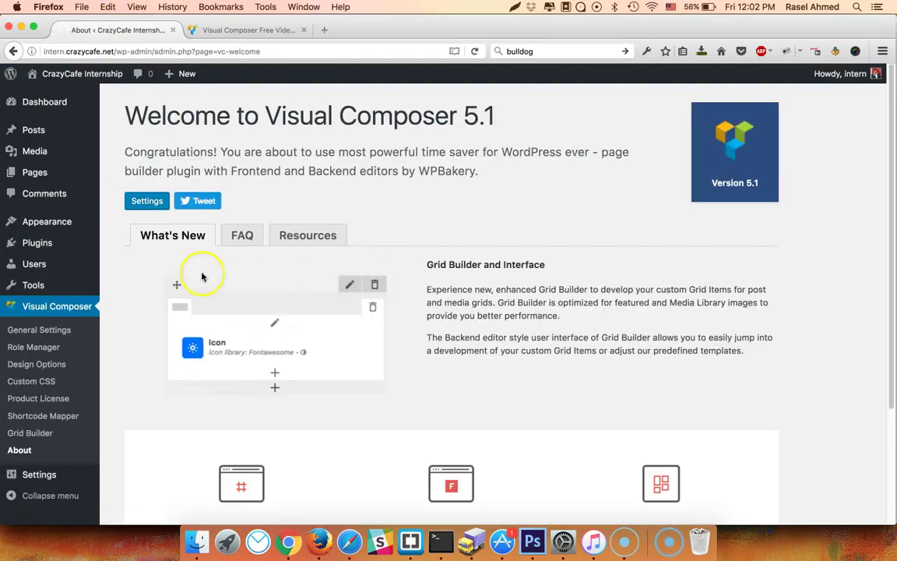
left_click(58, 105)
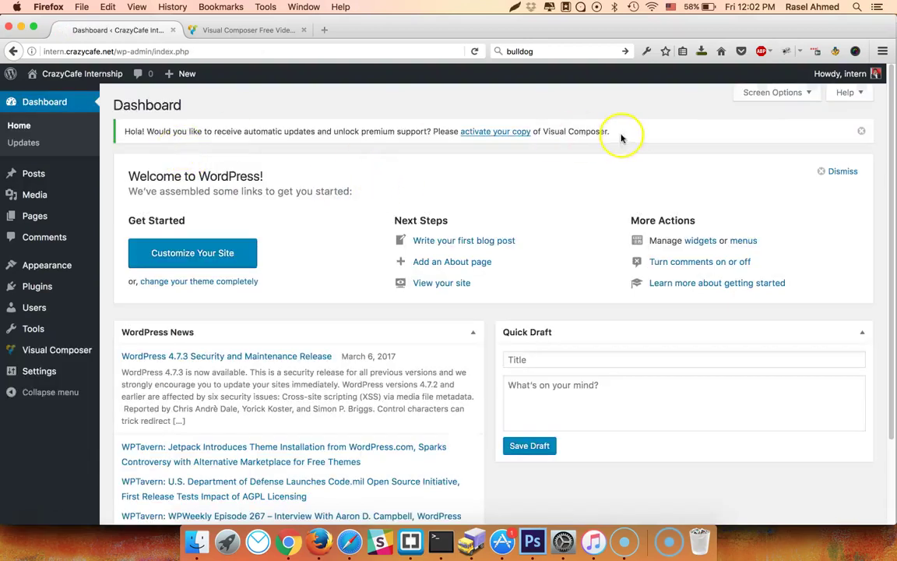
left_click(862, 134)
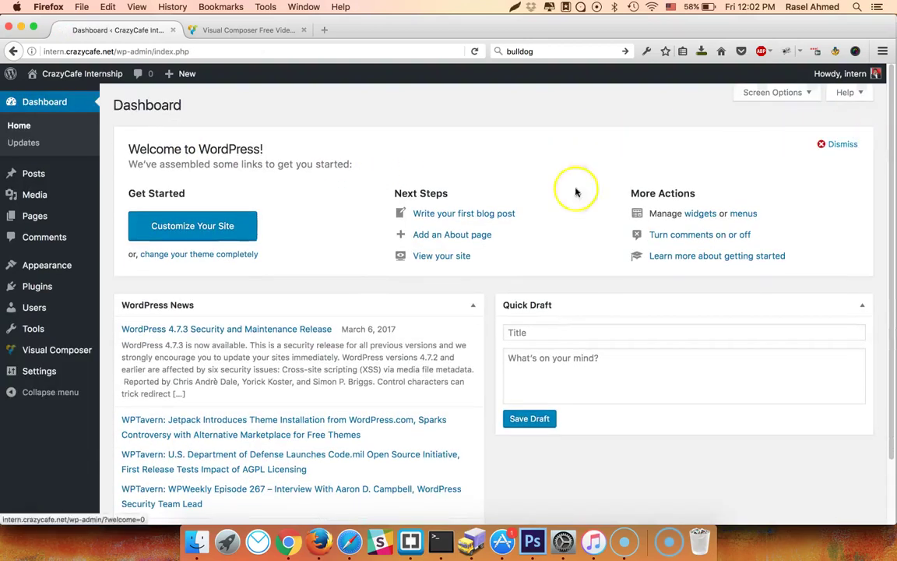
- Create a new page titled Homepage and dismiss the Visual Composer welcome hint
mouse_move(22, 217)
left_click(123, 235)
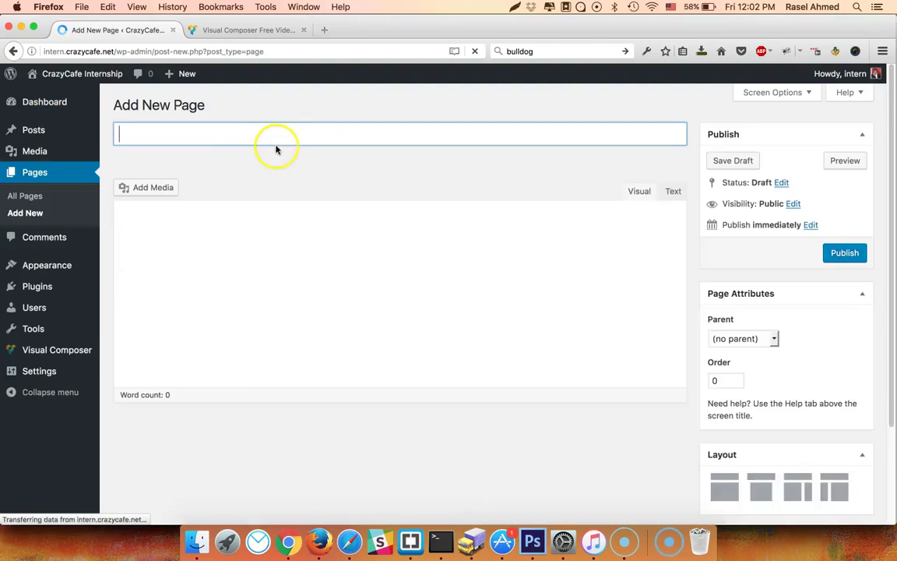
left_click(219, 131)
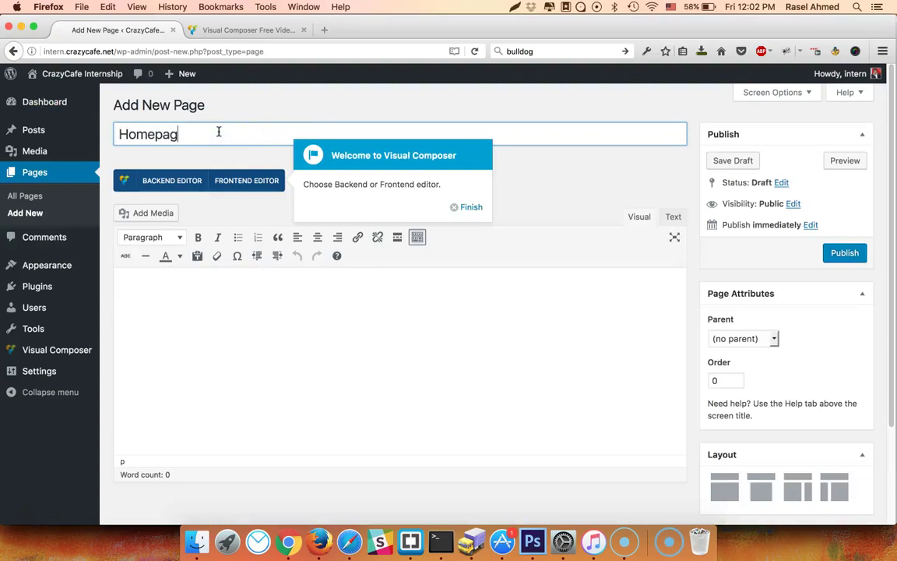
left_click(467, 207)
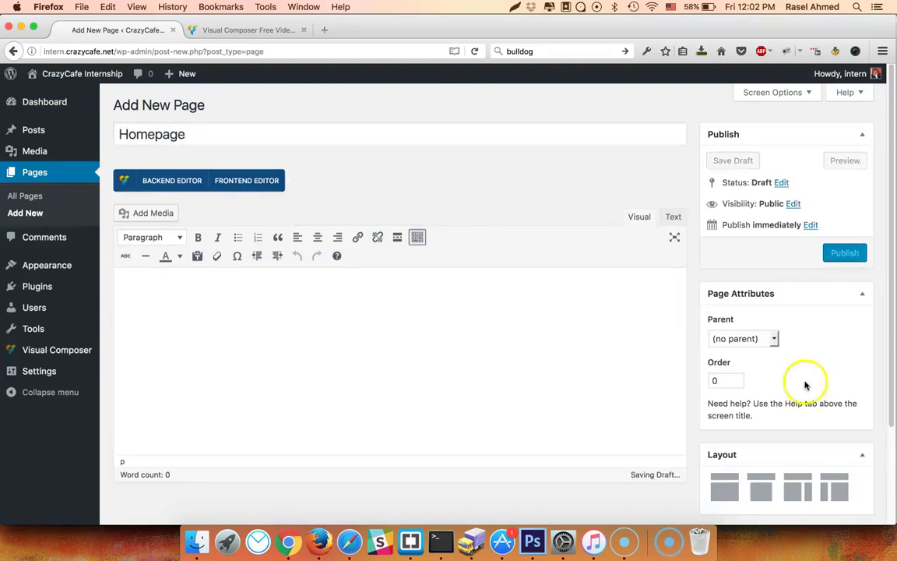
- Select the full-width page layout without a sidebar and switch the Homepage to the backend editor
scroll(740, 346, "down", 3)
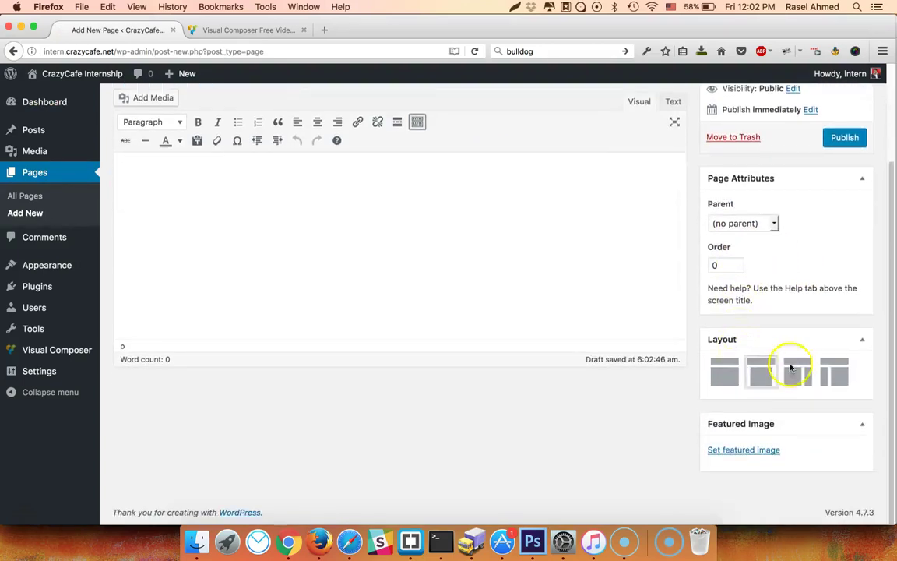
left_click(719, 375)
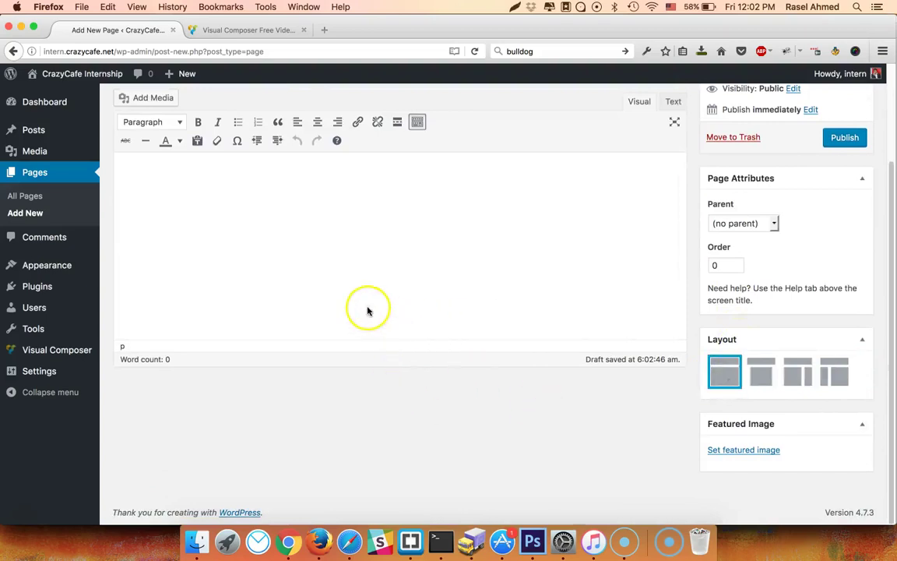
scroll(368, 311, "up", 3)
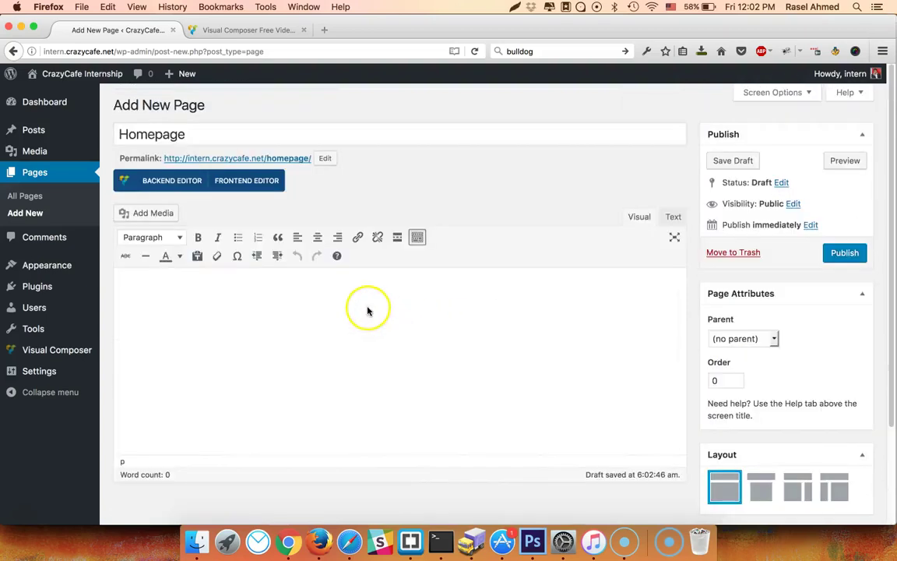
left_click(172, 187)
left_click(358, 274)
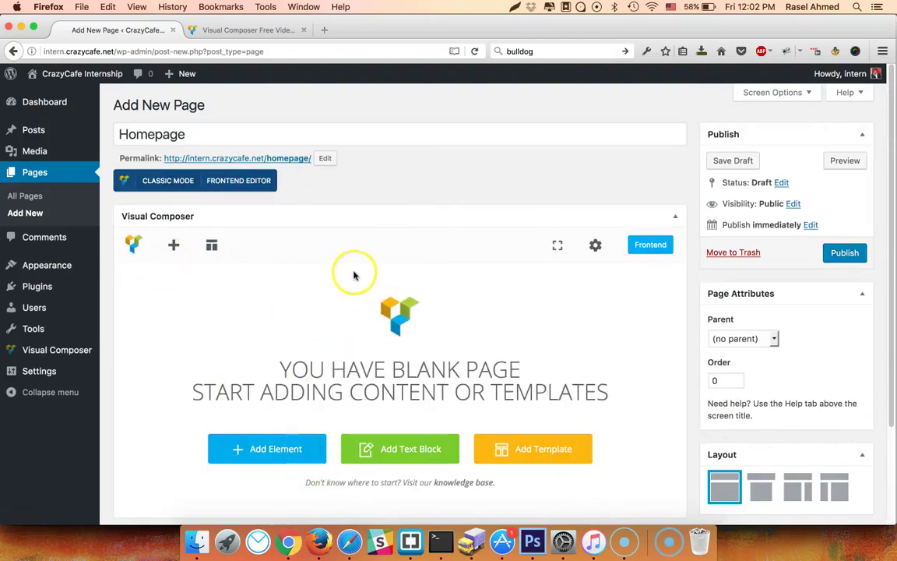
- Check the Homepage in the frontend editor, leaving the unsaved page, and return to the backend editor
left_click(227, 179)
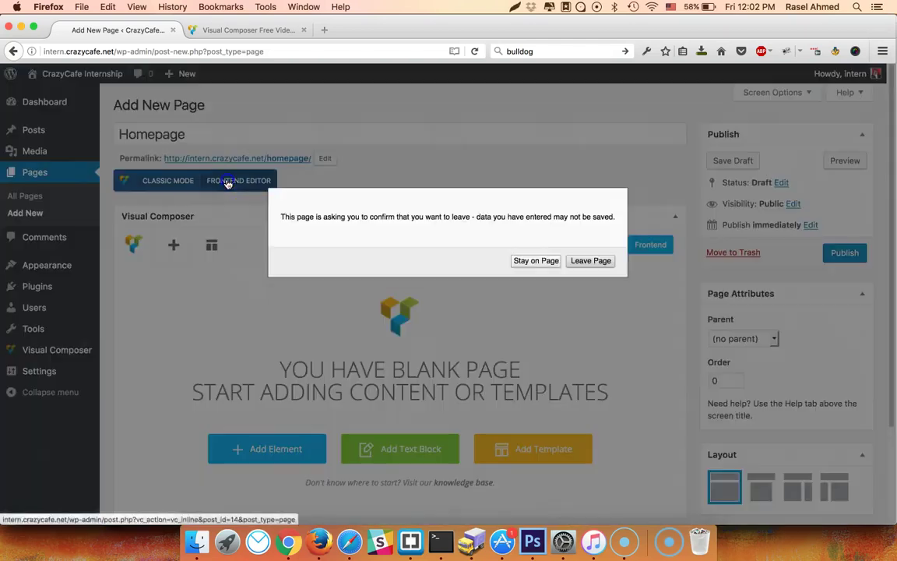
left_click(588, 263)
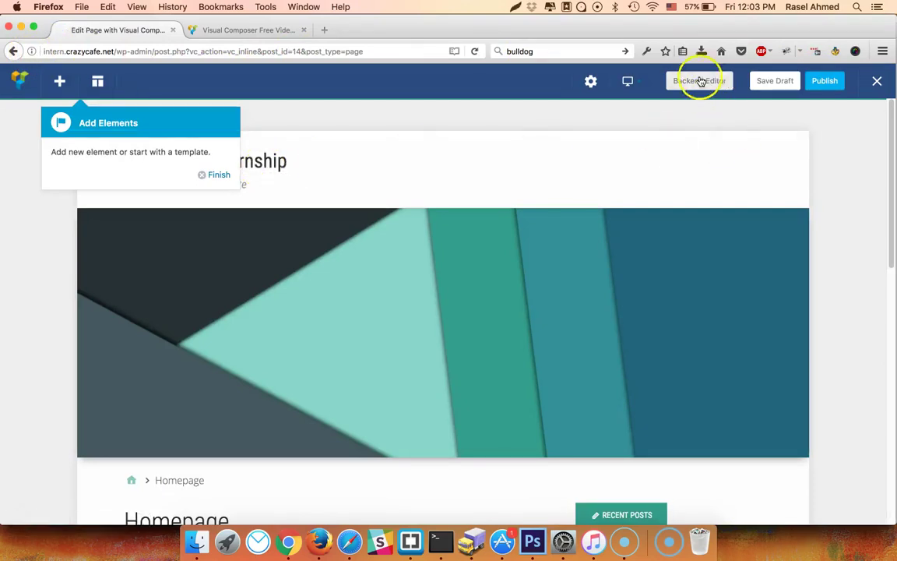
left_click(699, 81)
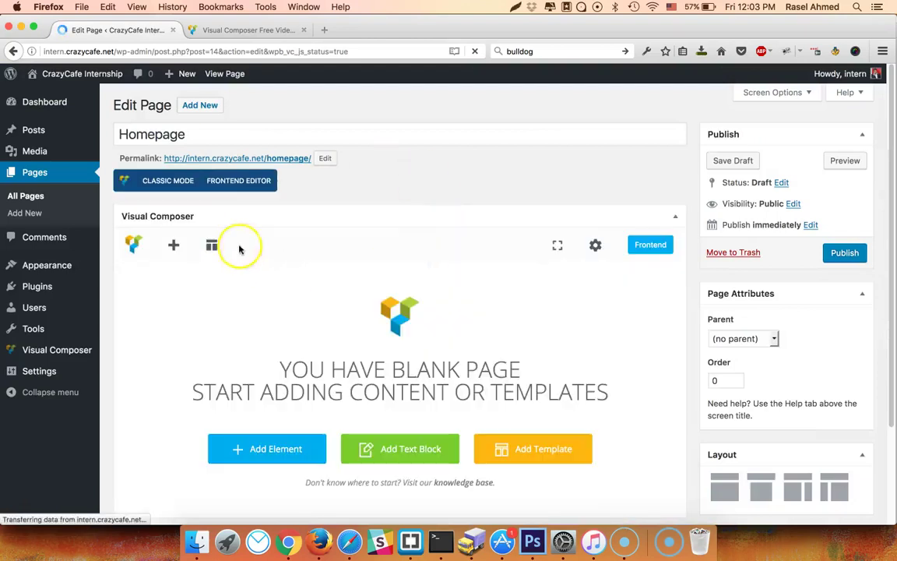
- Check the page's text editor in classic mode and return to the backend editor
left_click(175, 187)
left_click(346, 326)
left_click(674, 219)
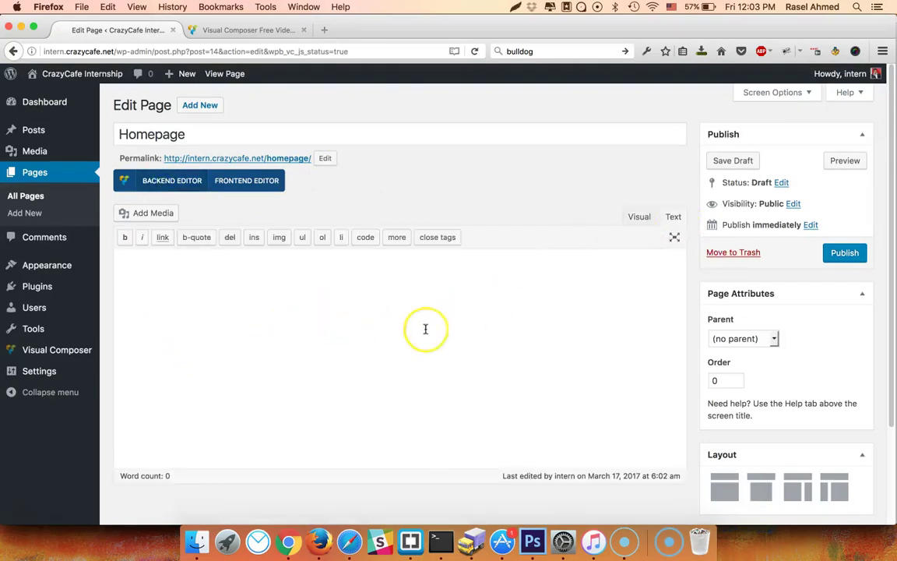
left_click(172, 183)
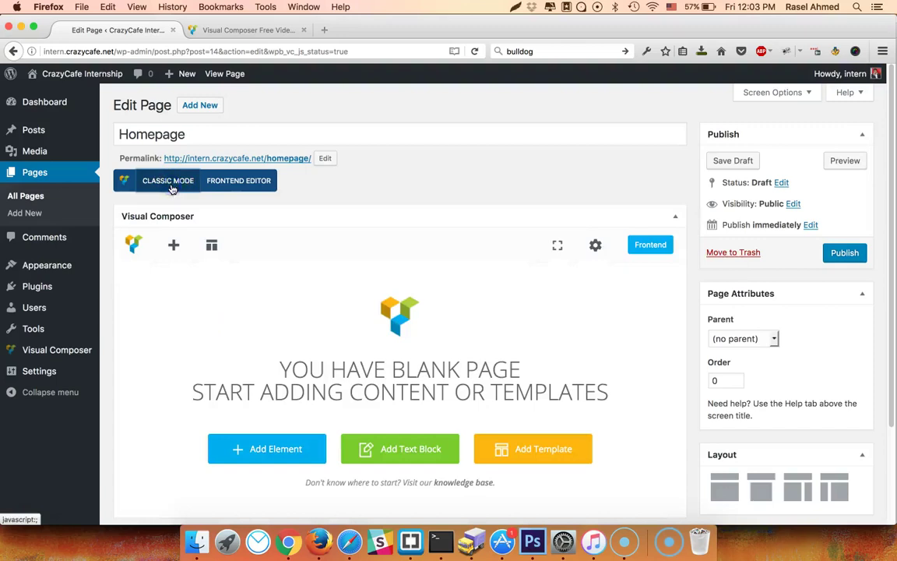
- Add a Row element to the blank page
scroll(290, 369, "down", 2)
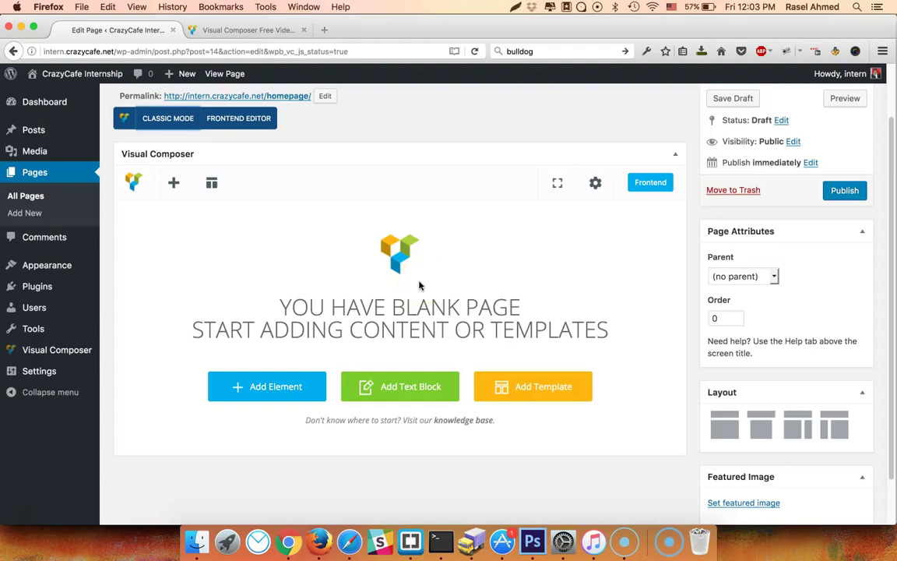
left_click(346, 257)
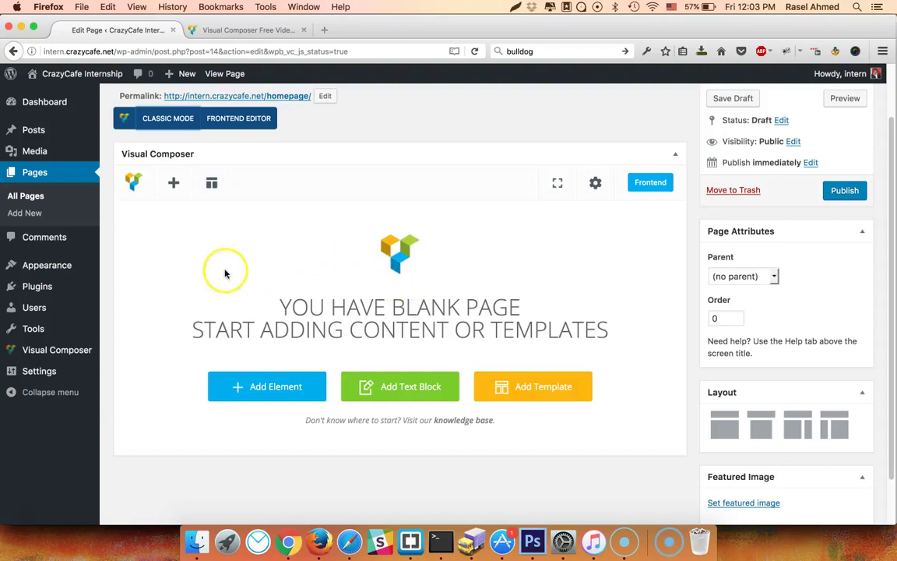
left_click(249, 391)
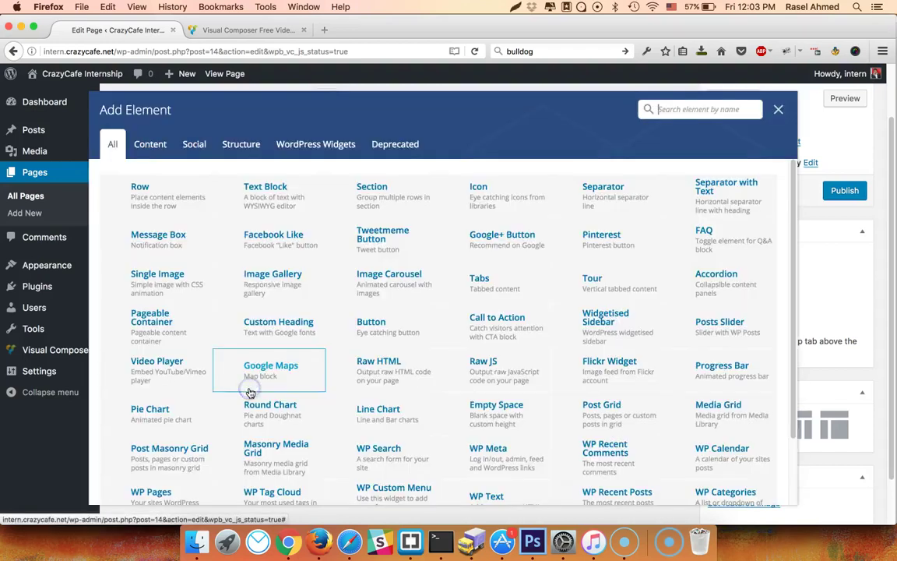
left_click(162, 189)
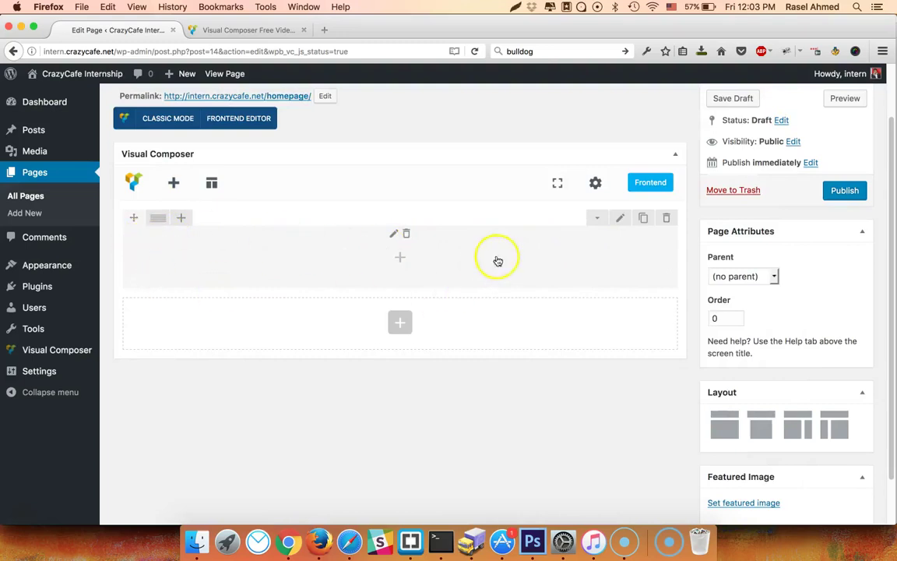
- Try the row's toggle by collapsing and expanding it twice
left_click(599, 219)
left_click(600, 219)
left_click(599, 218)
left_click(600, 218)
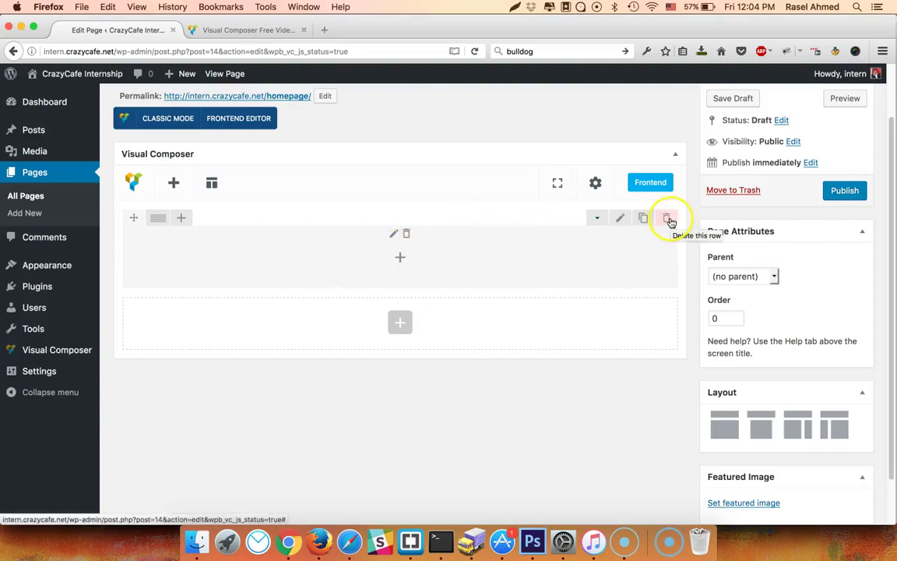
- Split the row into two equal columns
left_click(156, 222)
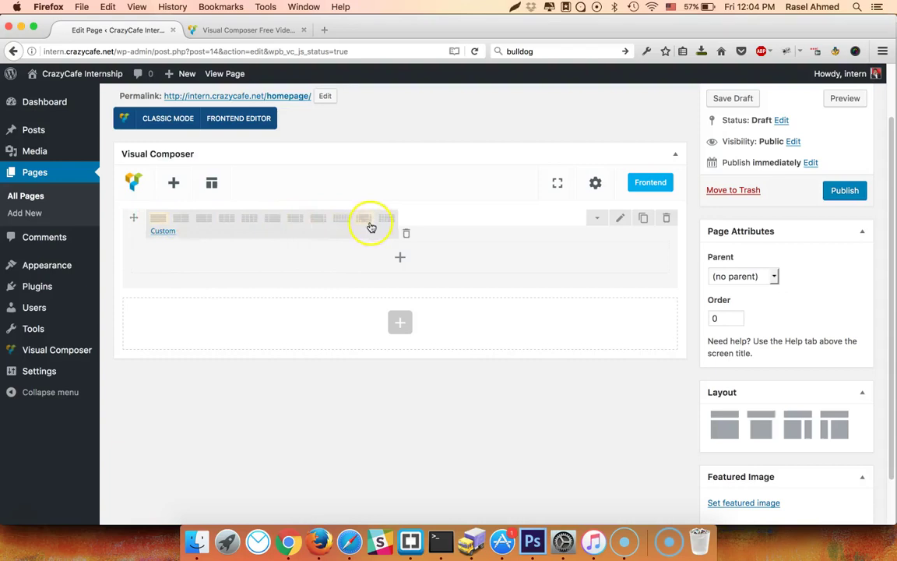
left_click(179, 220)
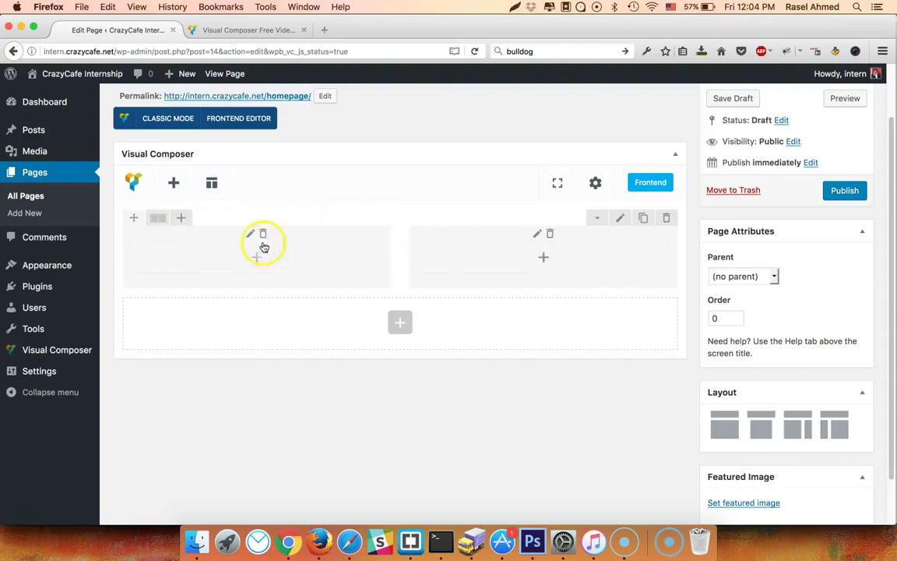
left_click(174, 221)
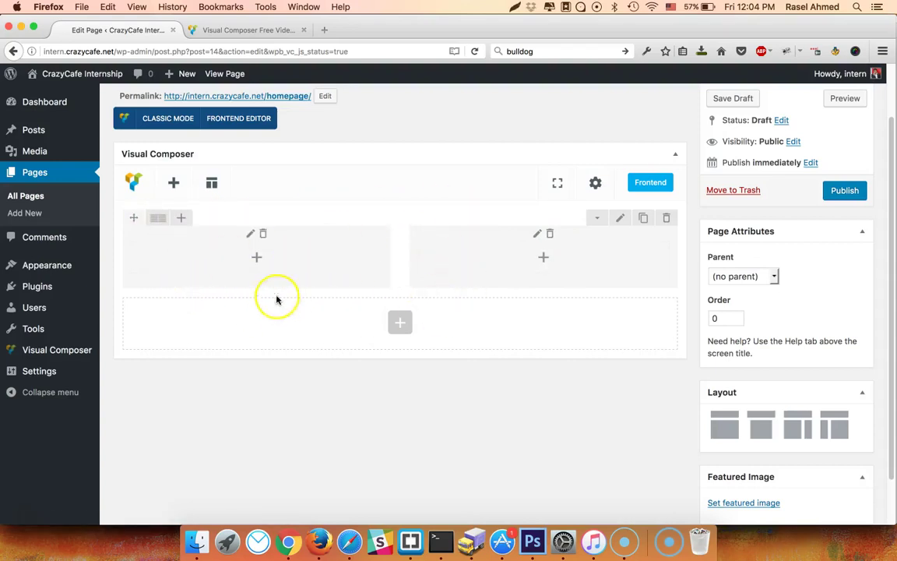
- Open the first column's settings, preview the bounceIn CSS animation and reset the animation to None
left_click(249, 235)
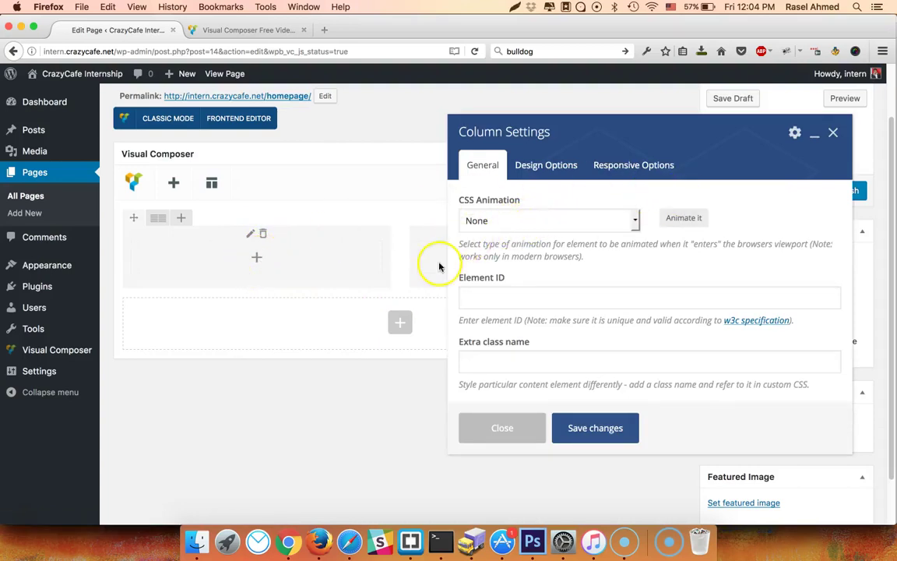
scroll(543, 240, "down", 2)
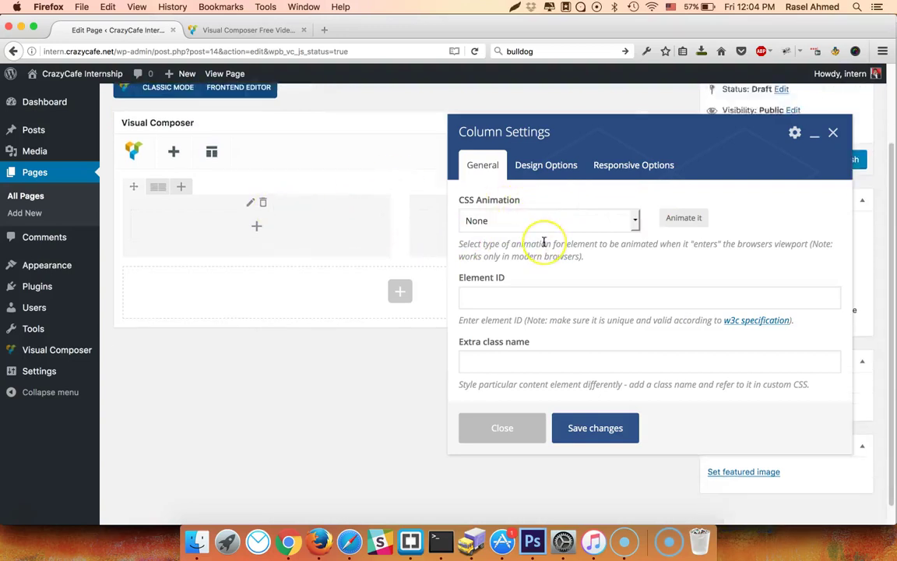
scroll(543, 241, "up", 3)
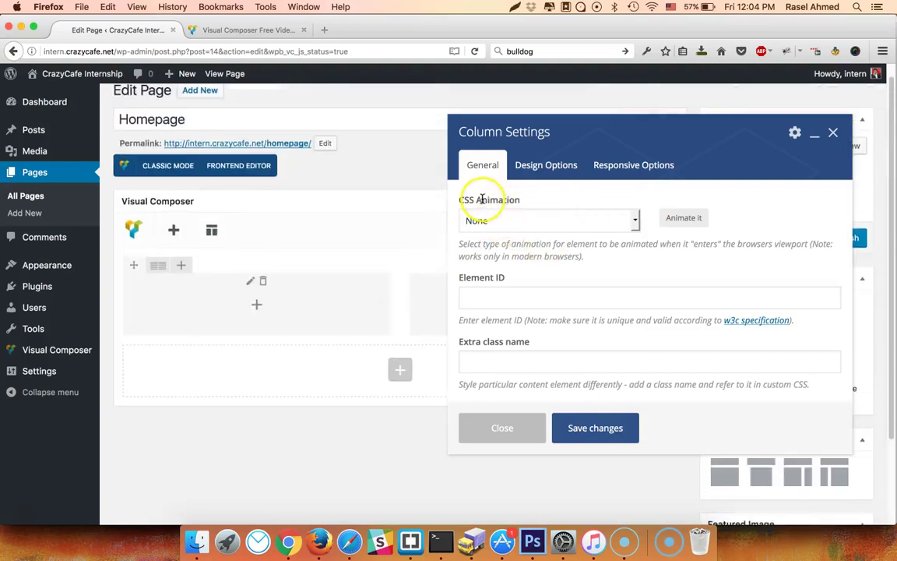
left_click(525, 220)
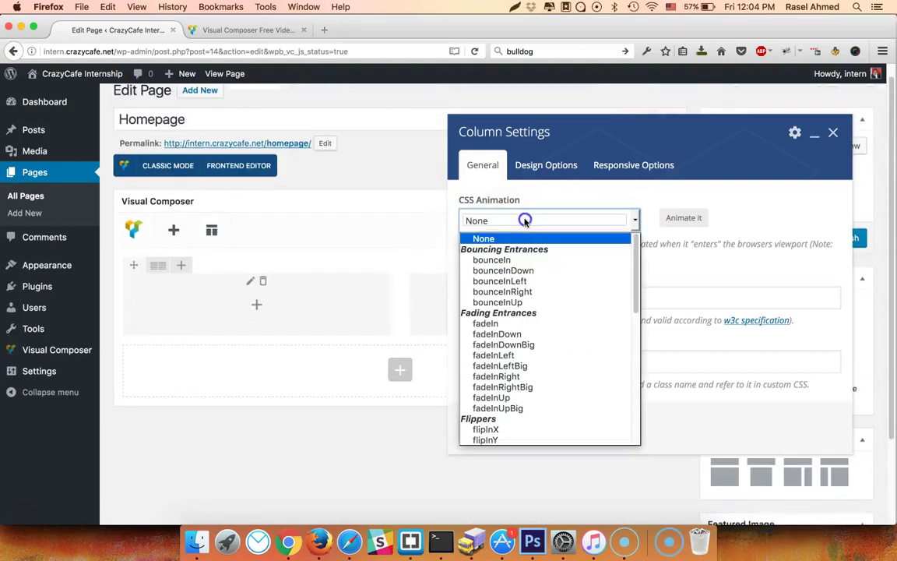
left_click(502, 262)
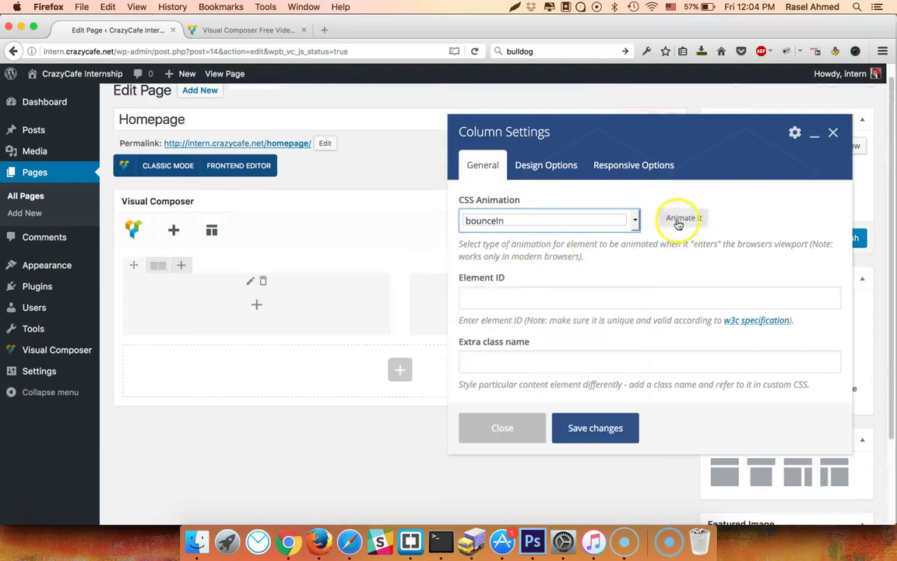
left_click(692, 222)
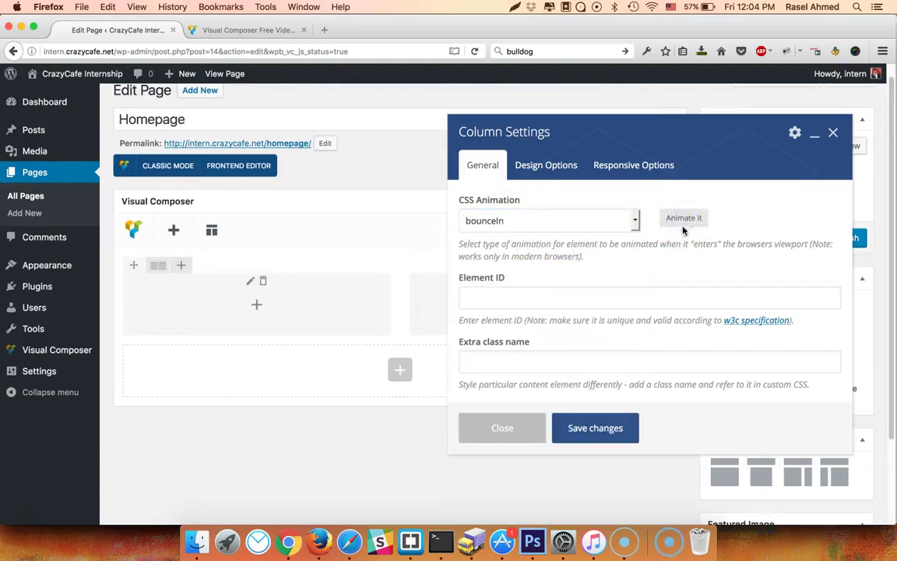
left_click(551, 221)
left_click(506, 236)
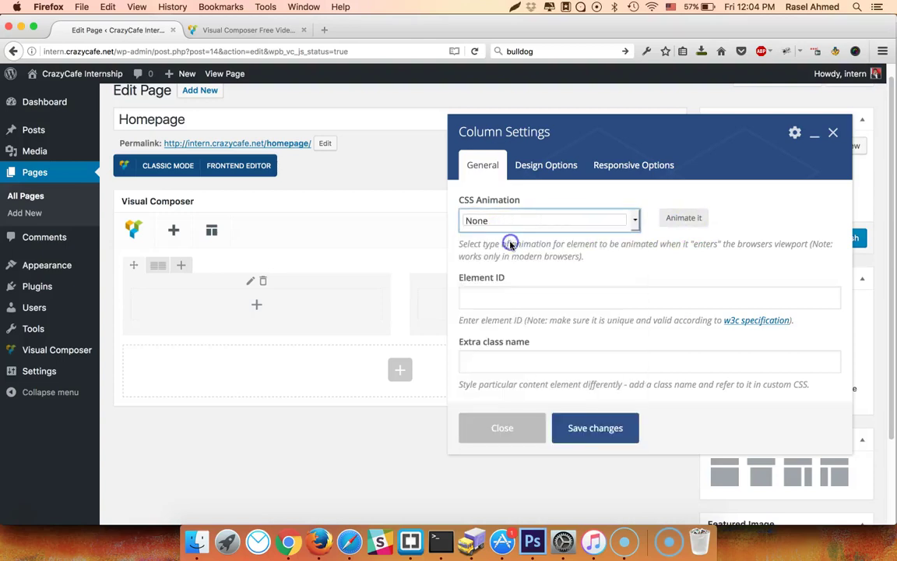
- Examine the column's Element ID and Extra class name fields and its border and background design options
left_click(493, 296)
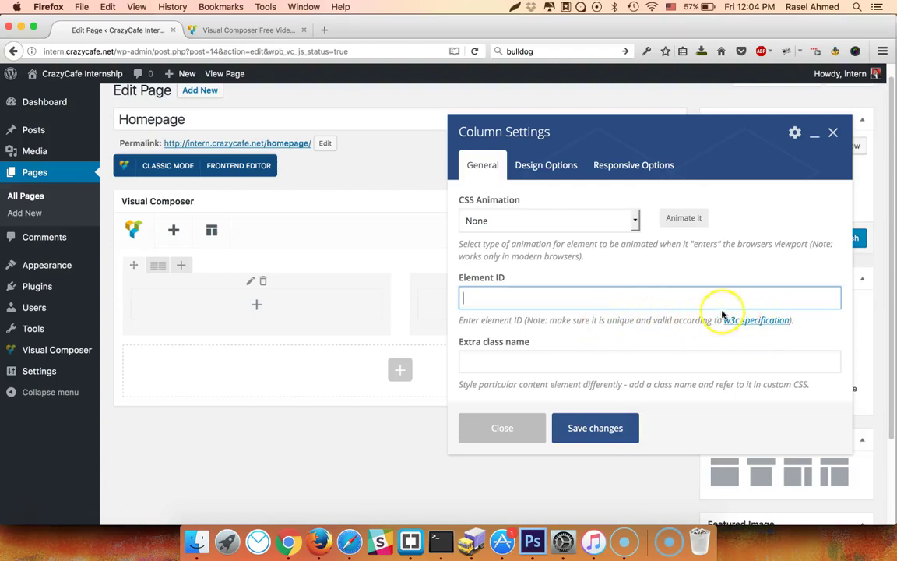
left_click(484, 357)
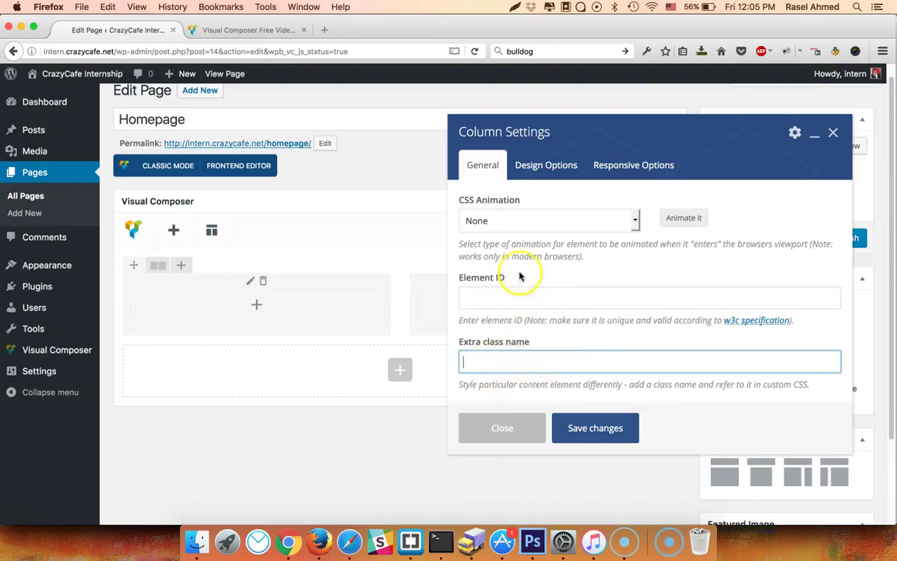
left_click(547, 172)
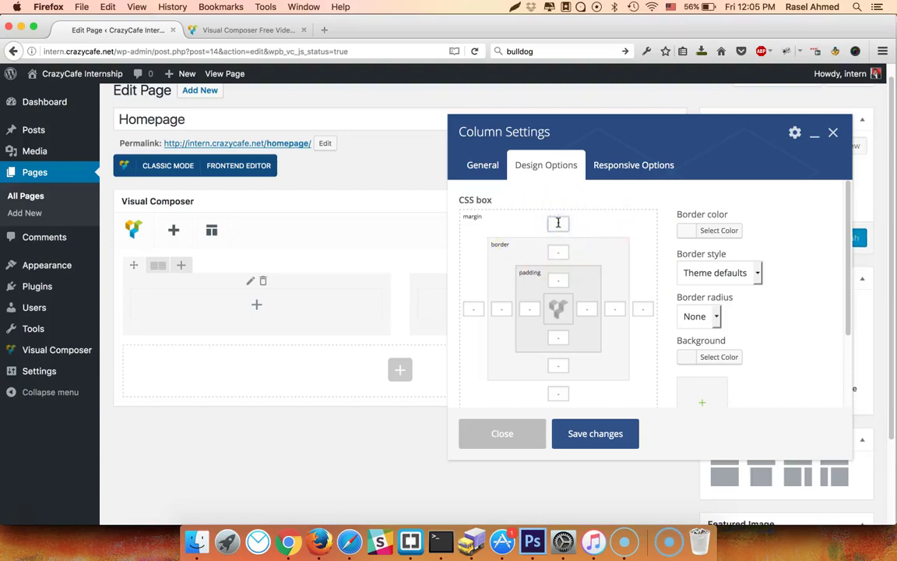
left_click(701, 231)
left_click(743, 210)
left_click(711, 273)
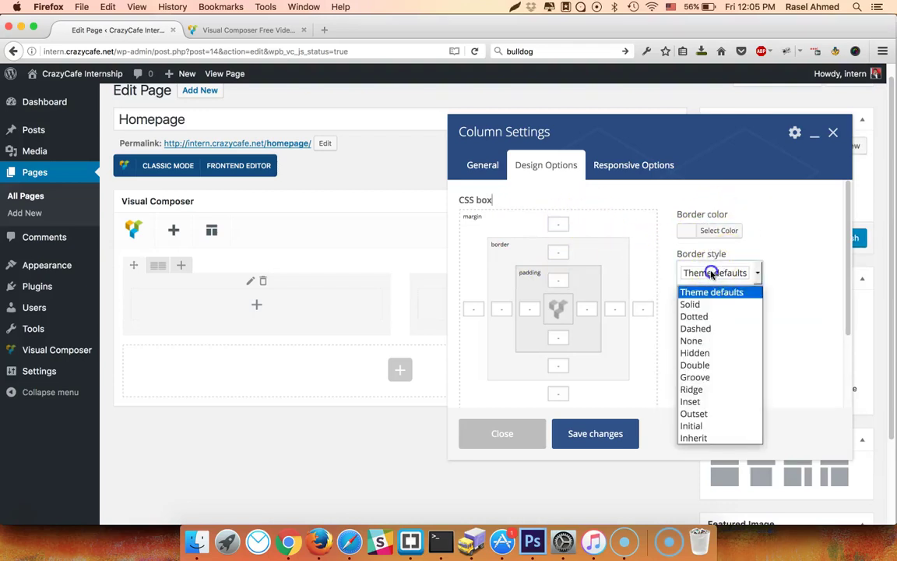
left_click(716, 274)
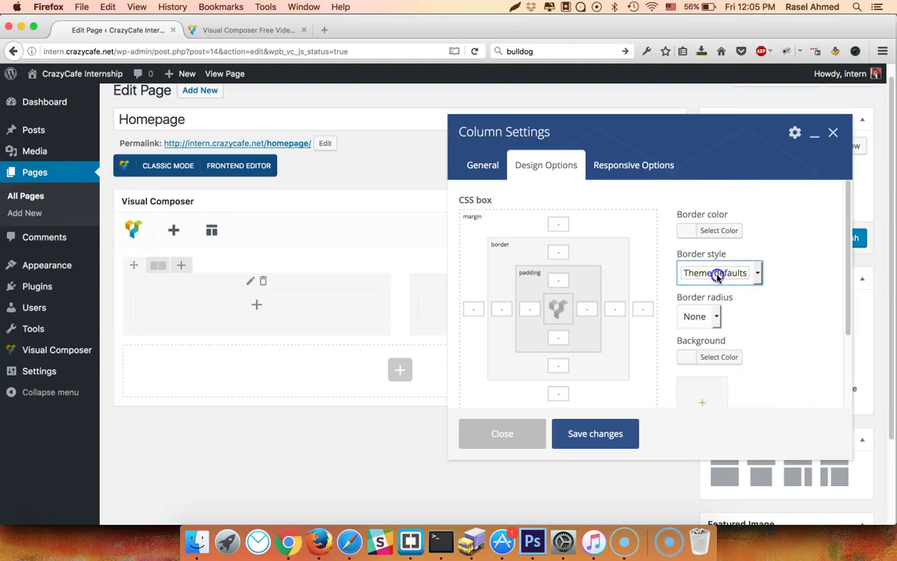
left_click(709, 314)
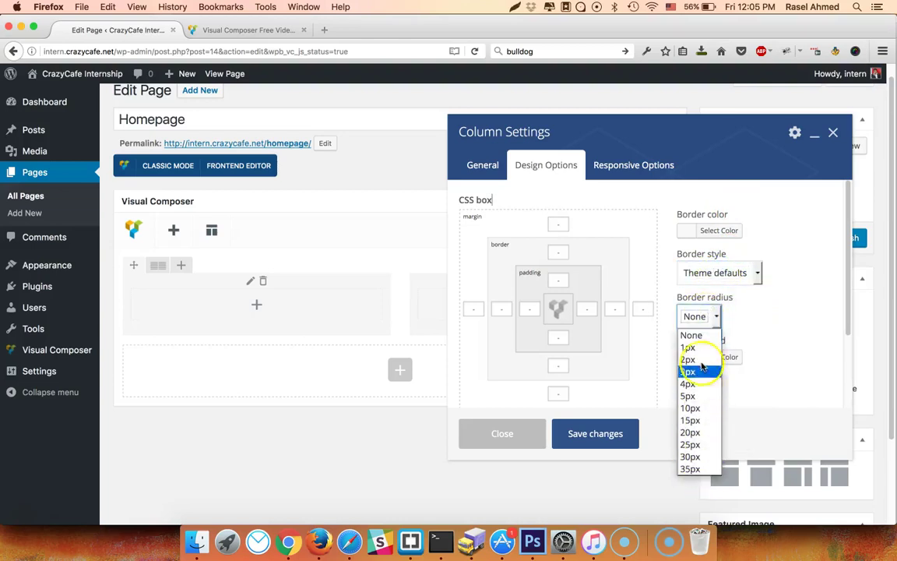
left_click(698, 313)
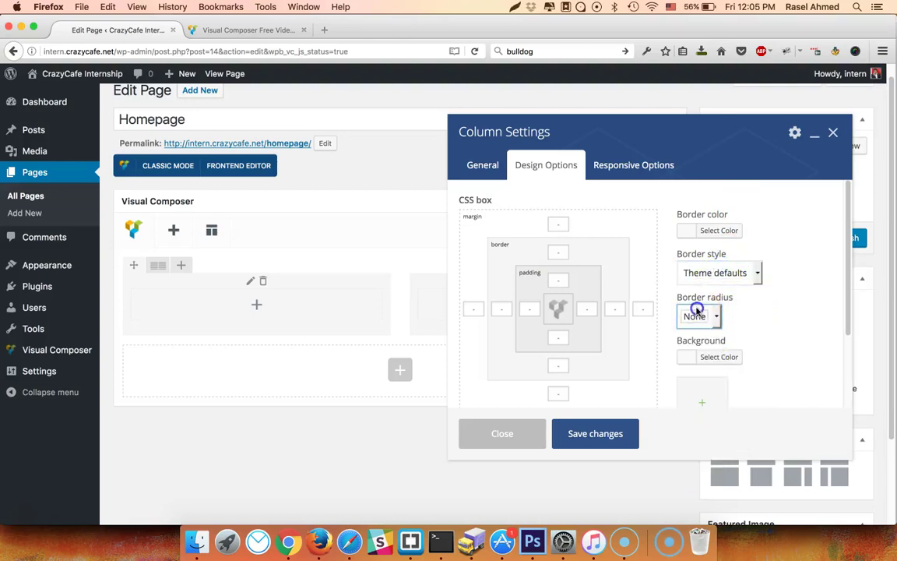
scroll(705, 350, "down", 3)
left_click(710, 360)
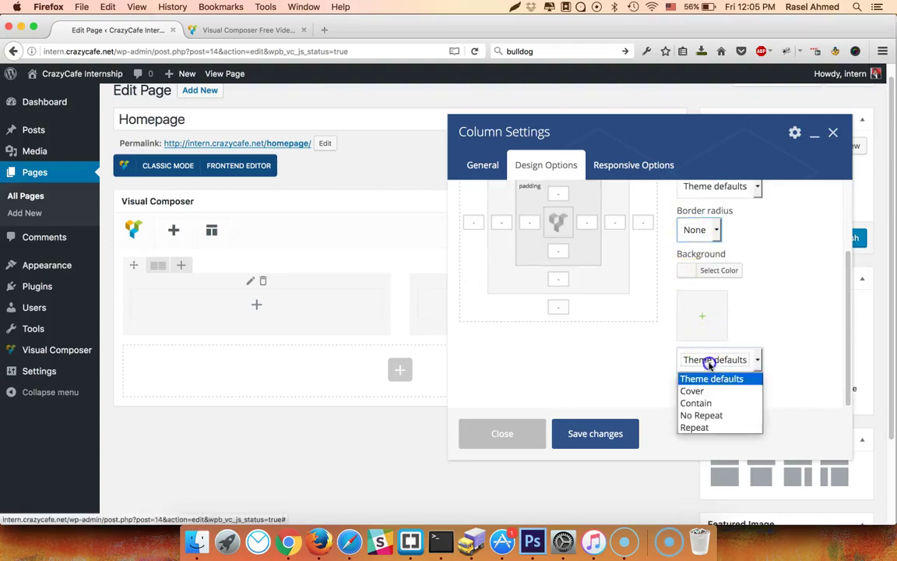
left_click(720, 354)
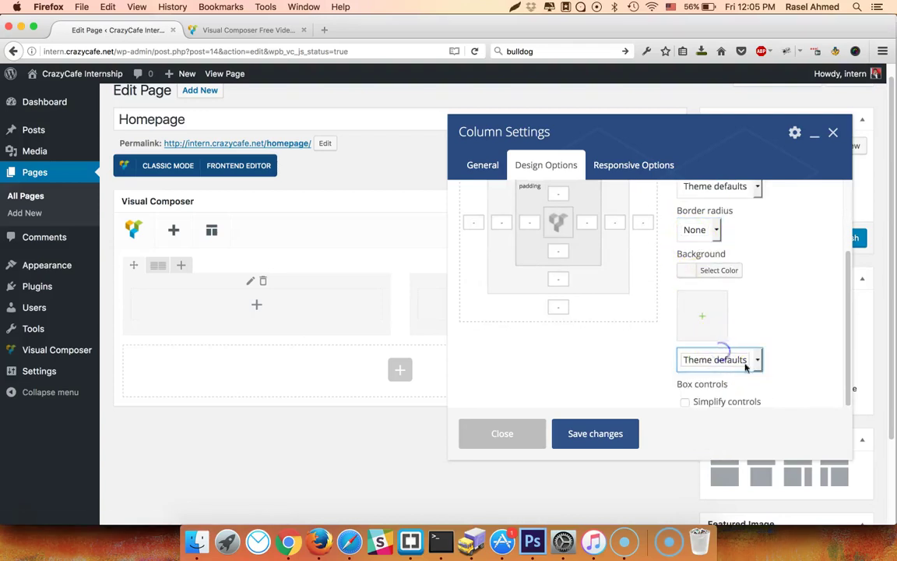
- Try Simplify controls on the column's CSS box and switch it back off
left_click(724, 400)
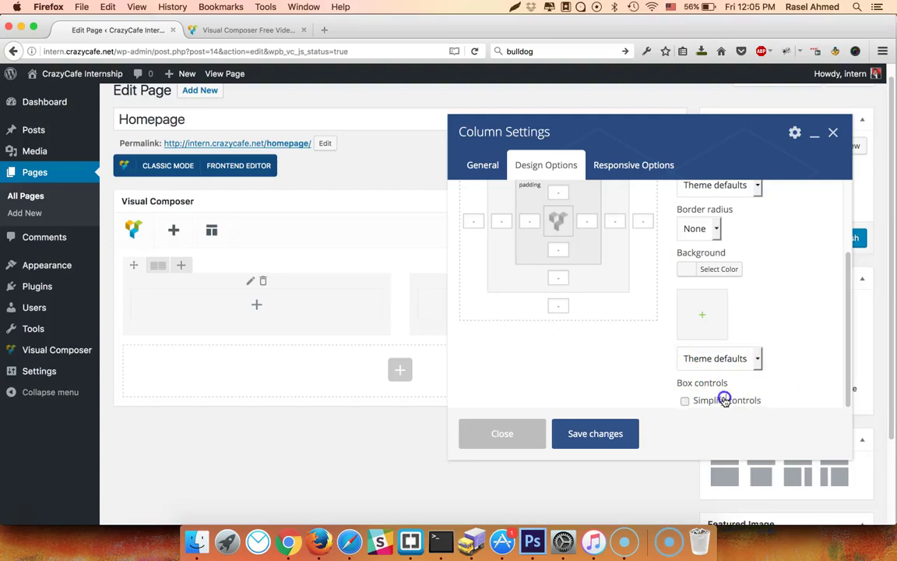
scroll(587, 381, "up", 2)
scroll(587, 382, "down", 2)
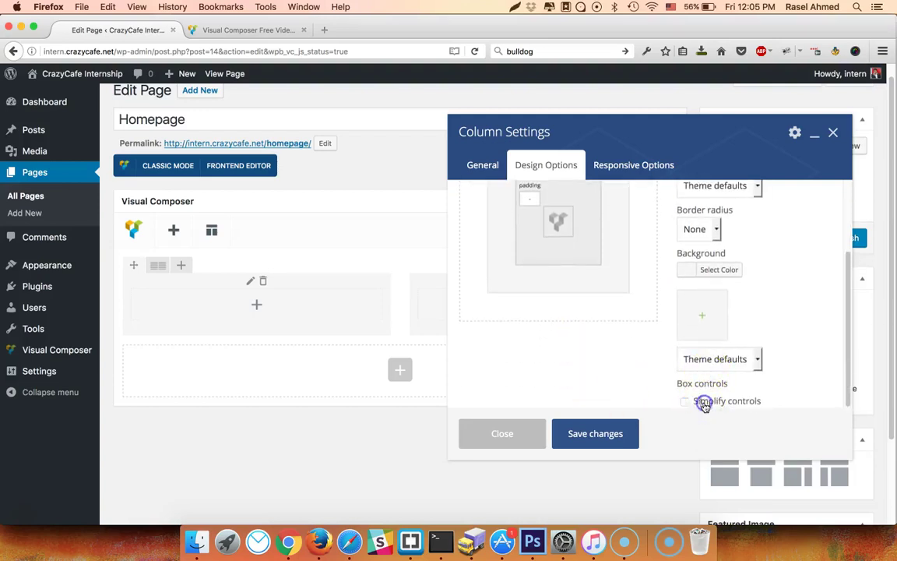
- Set the first column's width to 4 columns - 1/3 in its responsive options
left_click(704, 403)
scroll(565, 341, "up", 4)
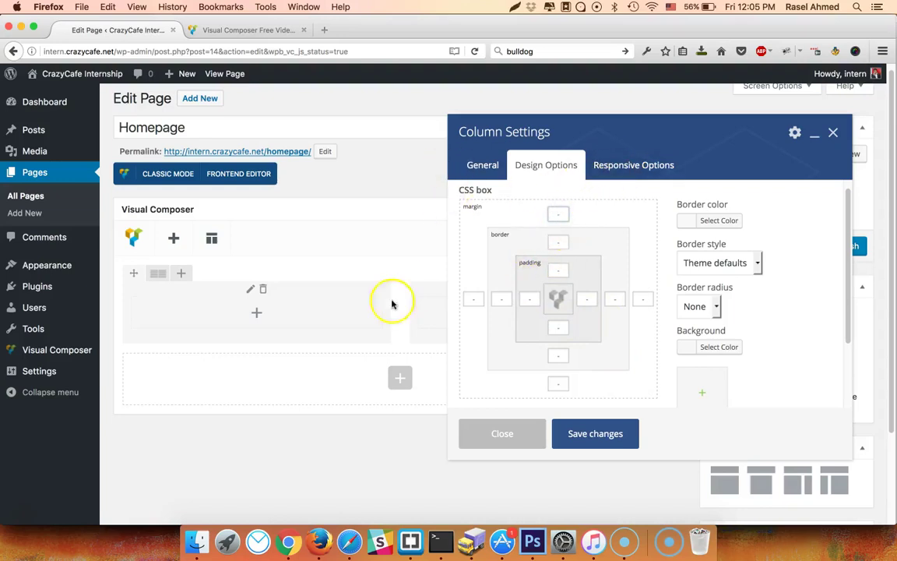
left_click(633, 167)
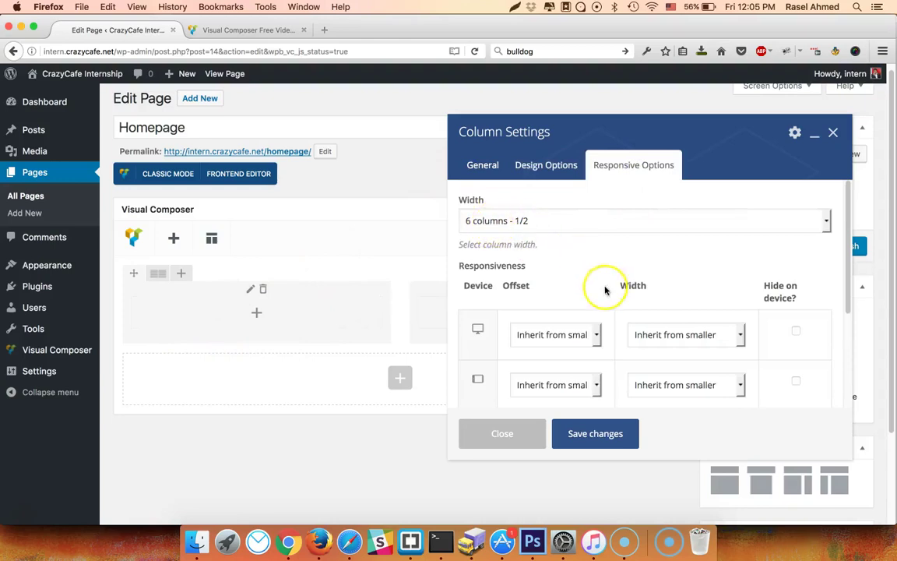
left_click(496, 222)
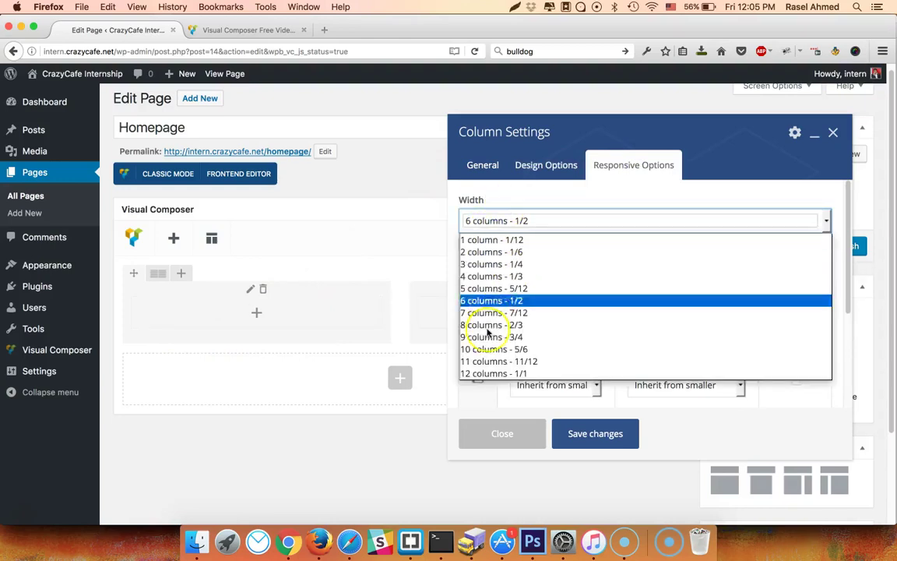
left_click(488, 277)
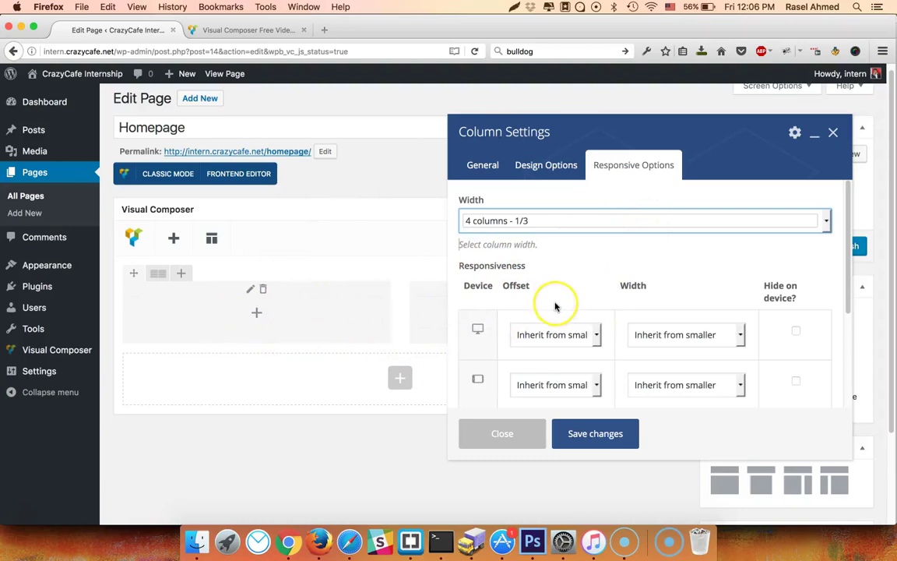
- Review the first column's per-device offset, width and hide options and its general options, and save the column settings
scroll(555, 306, "down", 4)
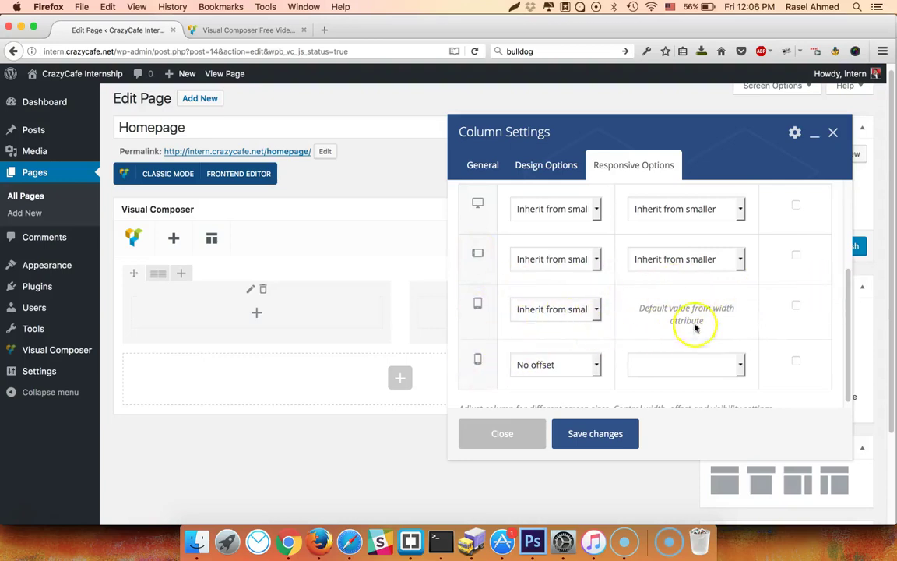
scroll(583, 323, "down", 1)
scroll(584, 324, "up", 5)
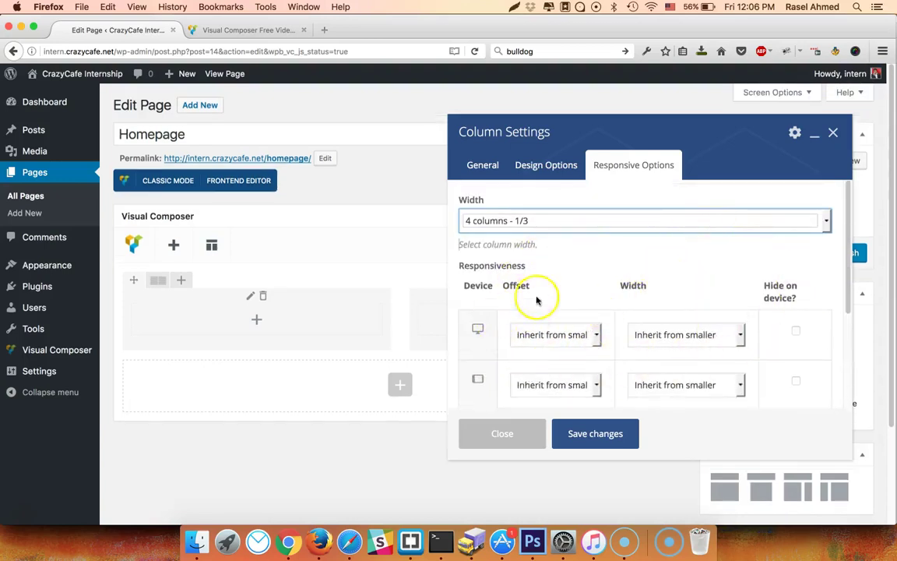
left_click(795, 335)
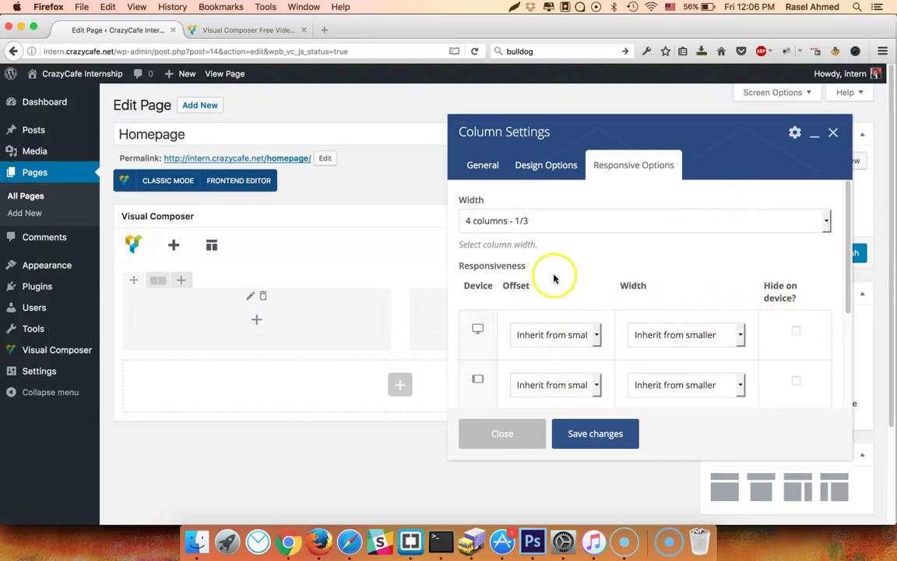
left_click(484, 166)
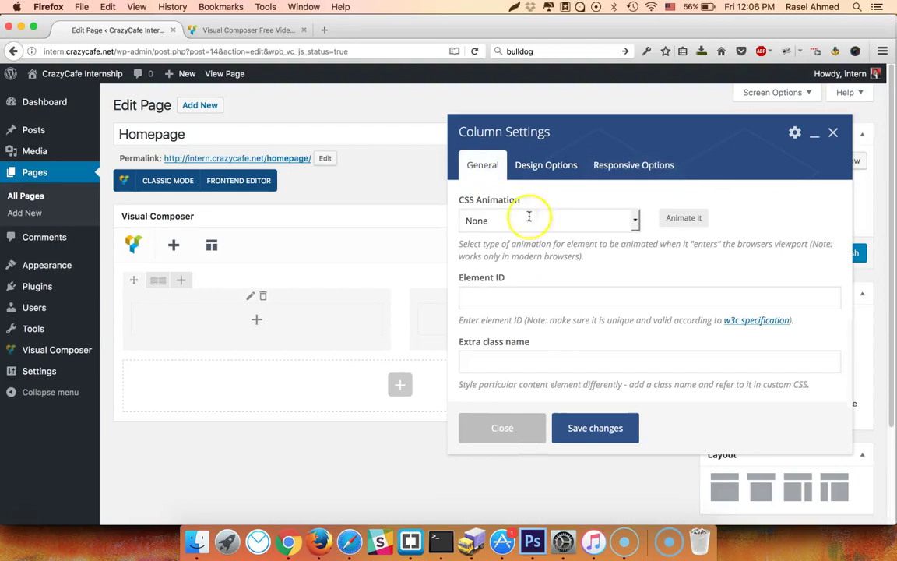
left_click(494, 361)
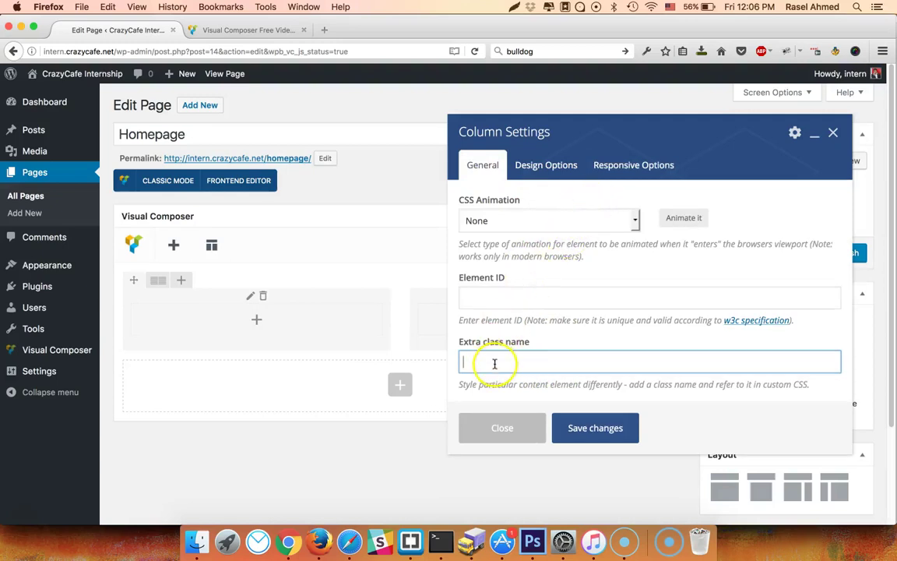
left_click(625, 165)
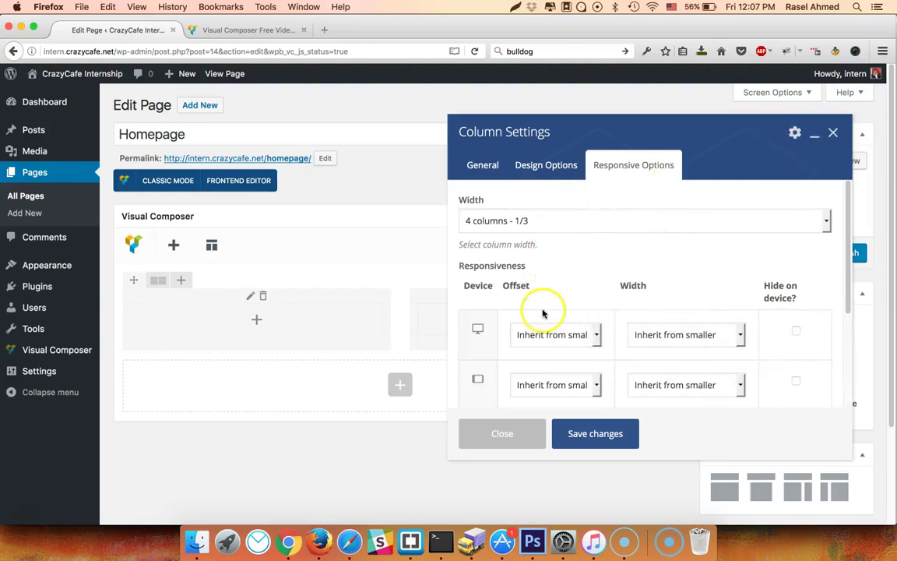
left_click(590, 433)
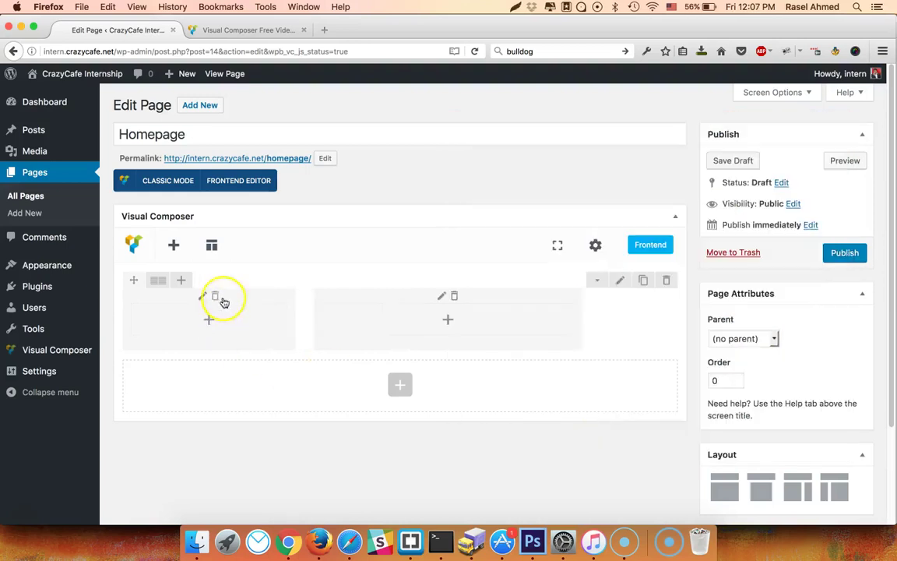
- Set the second column's width to 8 columns - 2/3 and save its settings
left_click(441, 296)
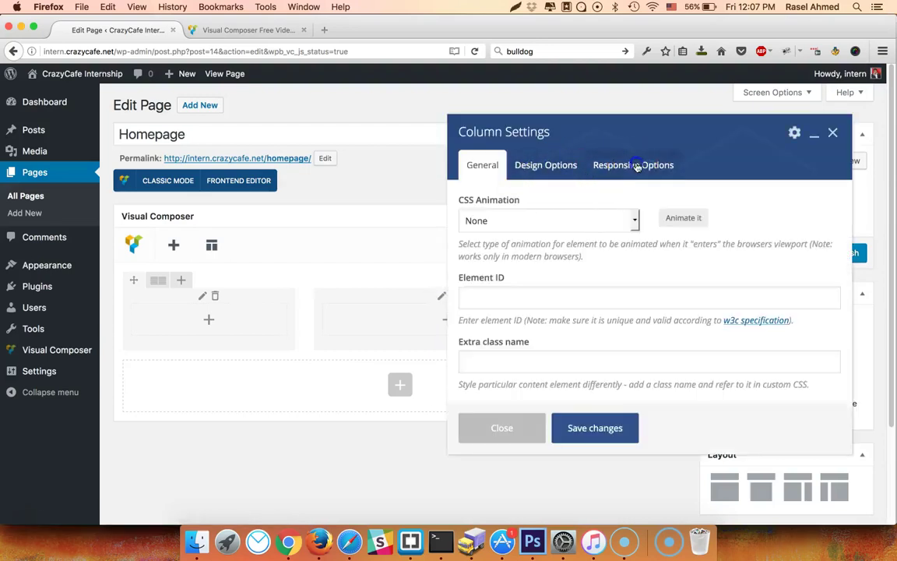
left_click(637, 166)
left_click(484, 221)
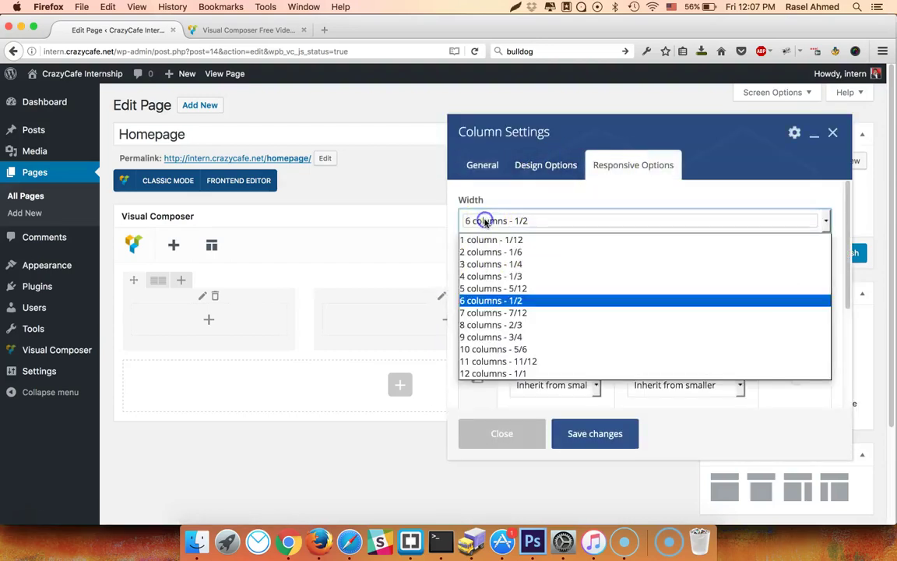
left_click(474, 324)
left_click(569, 435)
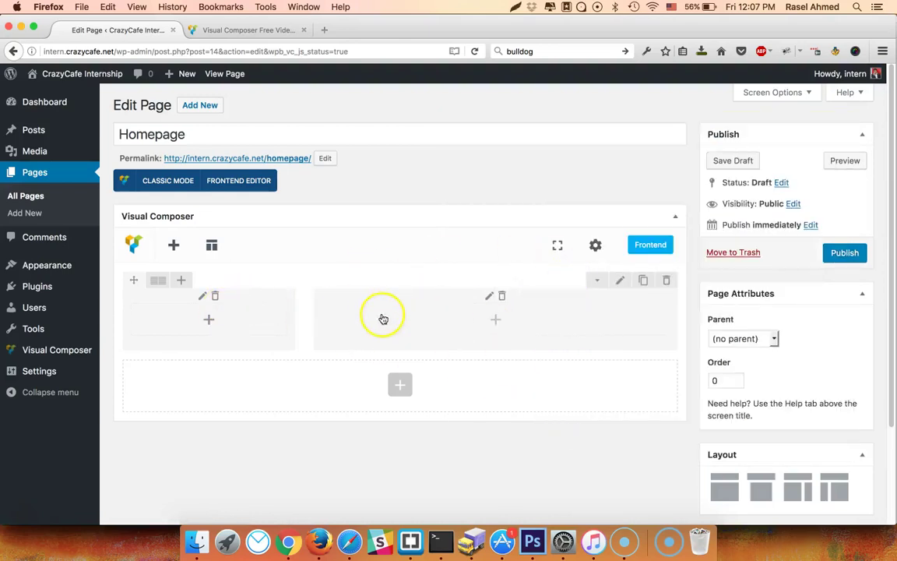
- Examine the Content, Social, Structure, WordPress Widgets and Deprecated elements that can be added to the first column
left_click(211, 315)
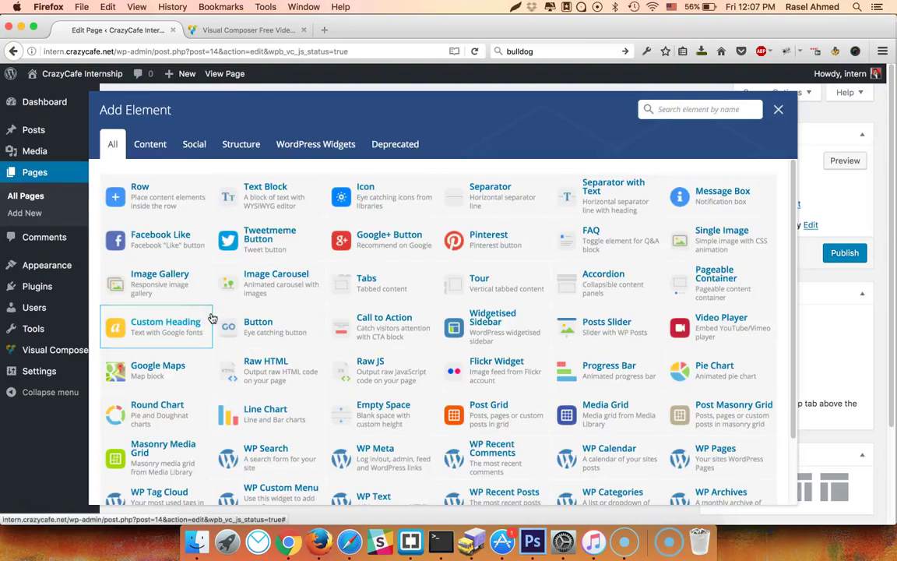
scroll(312, 287, "down", 2)
scroll(312, 289, "up", 2)
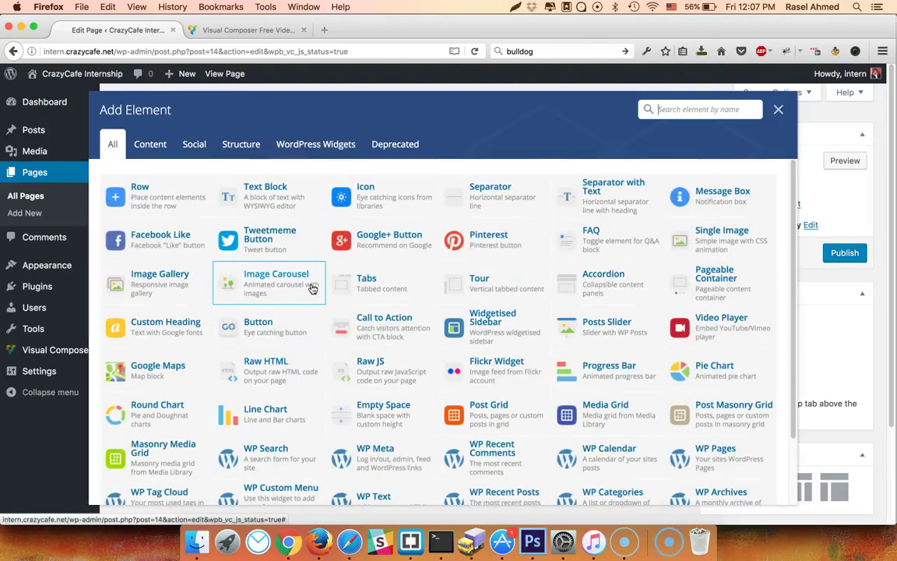
left_click(158, 145)
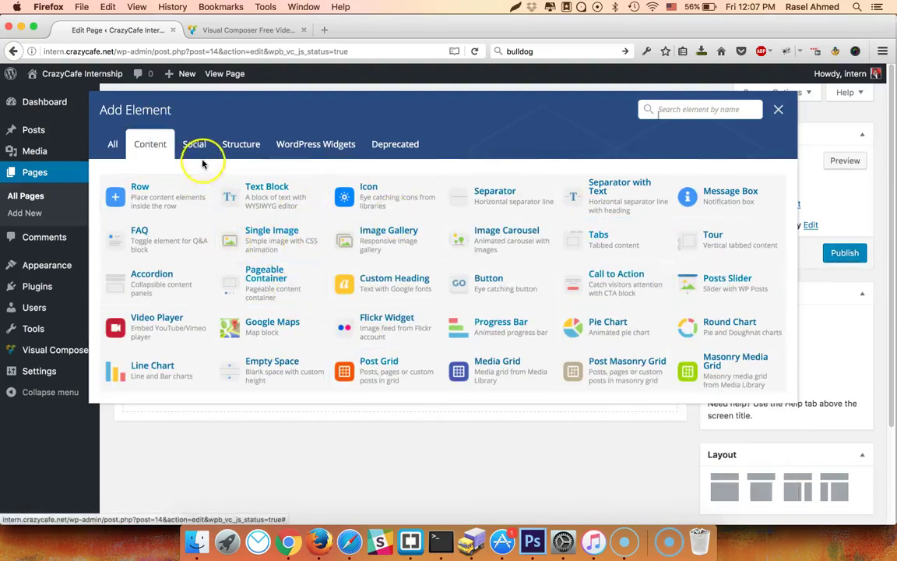
left_click(194, 144)
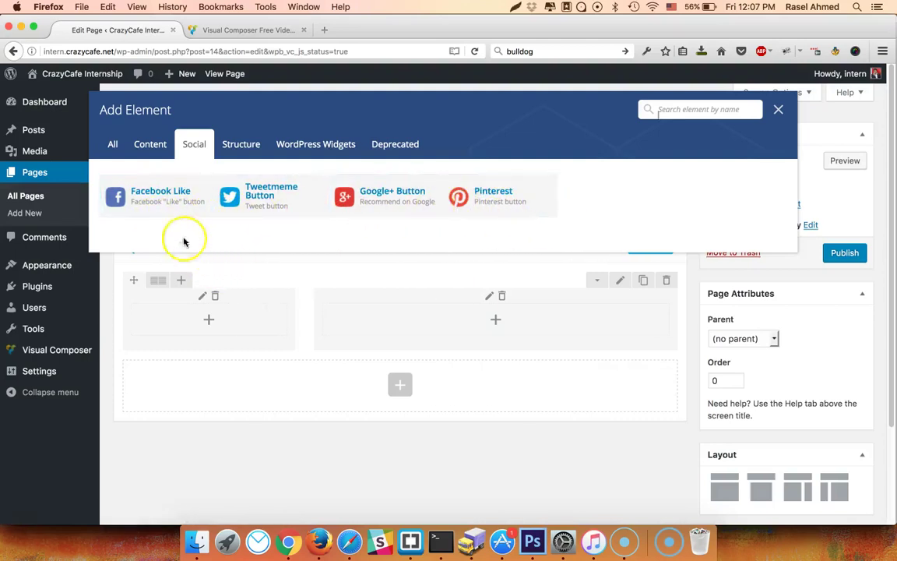
left_click(238, 145)
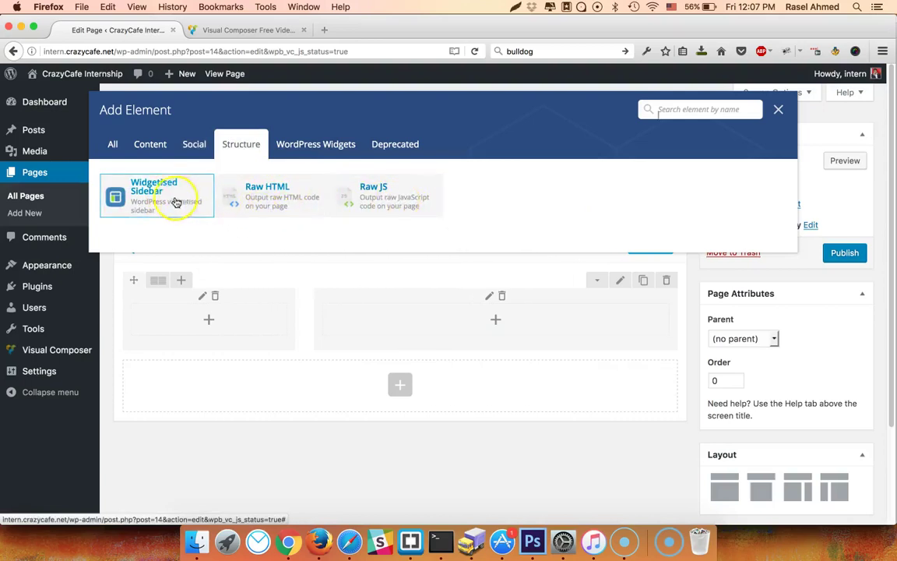
left_click(310, 144)
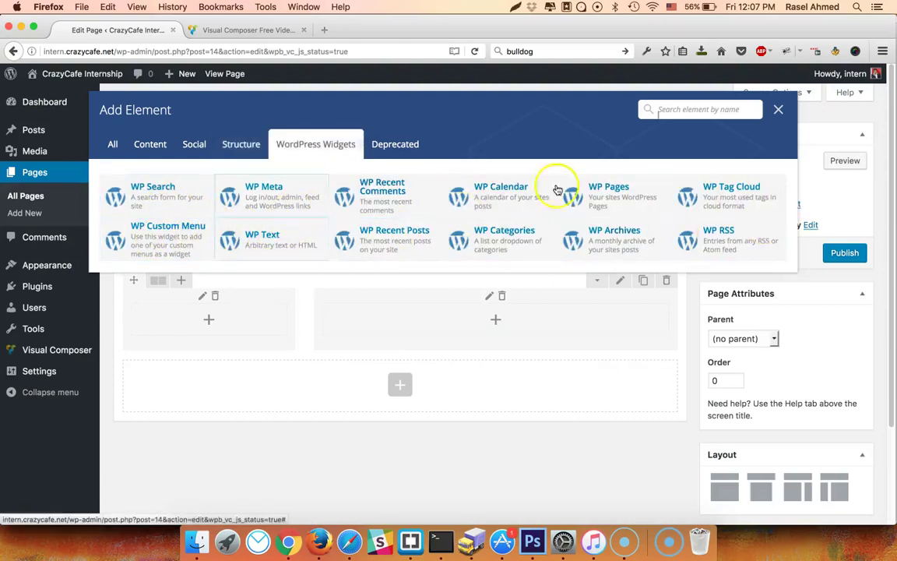
left_click(394, 142)
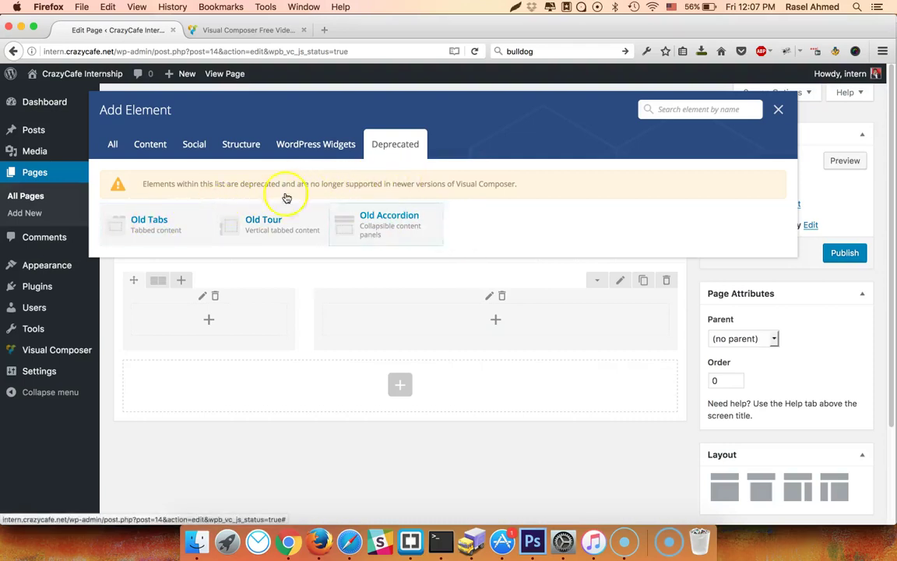
left_click(161, 147)
- Add a Text Block to the first column and save it with its default placeholder text
left_click(123, 146)
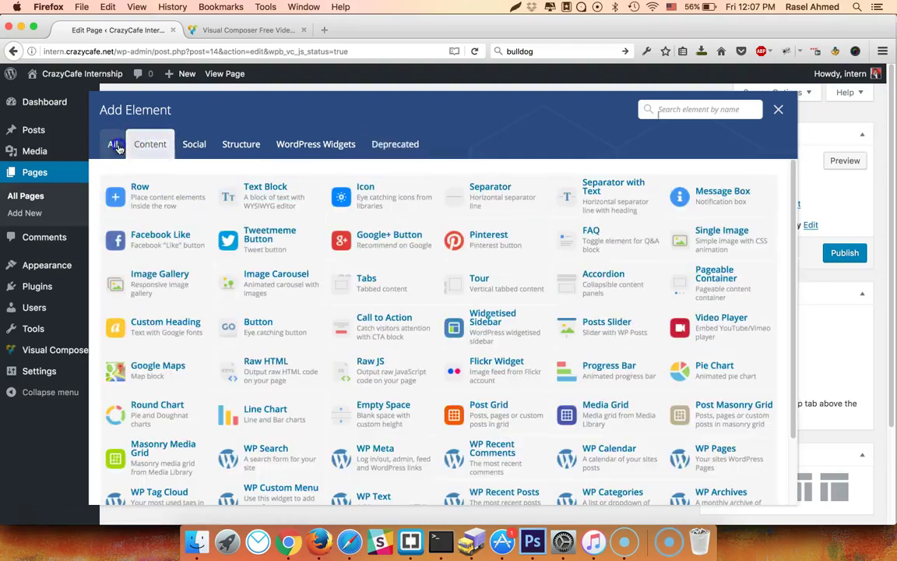
left_click(266, 204)
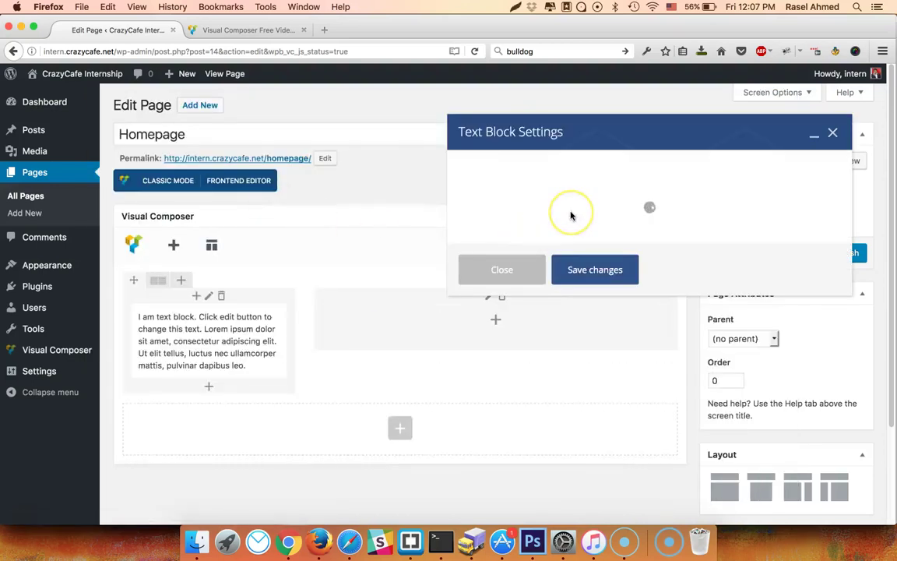
left_click(545, 284)
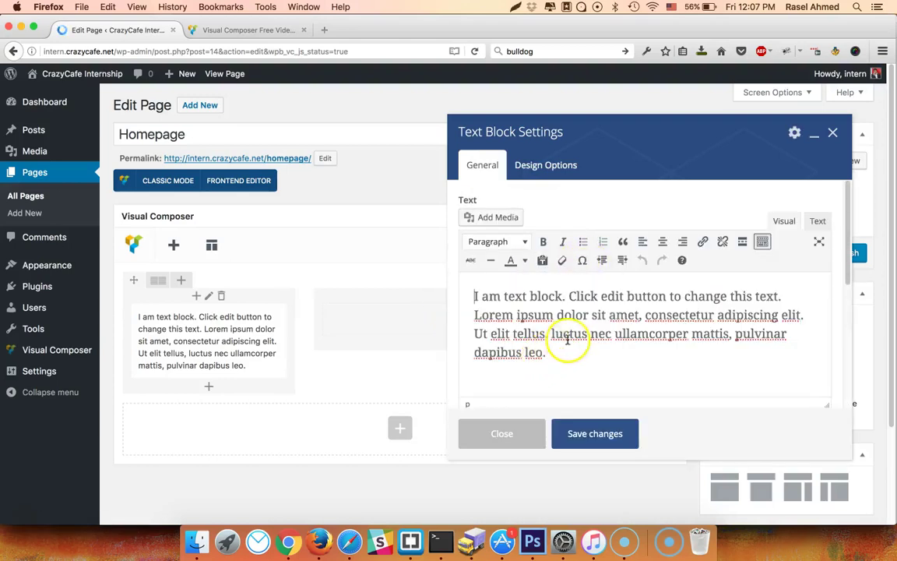
left_click_drag(573, 356, 473, 299)
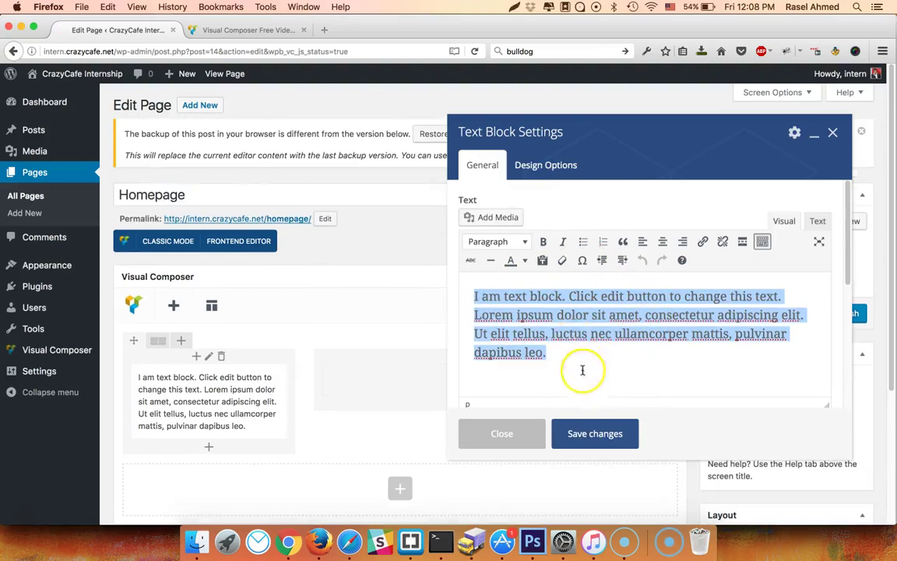
left_click(581, 344)
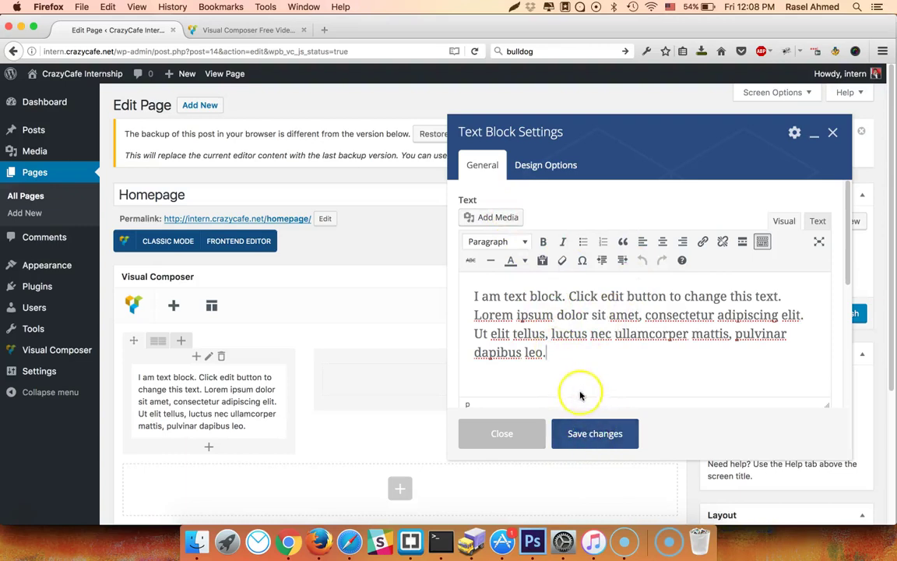
left_click(586, 436)
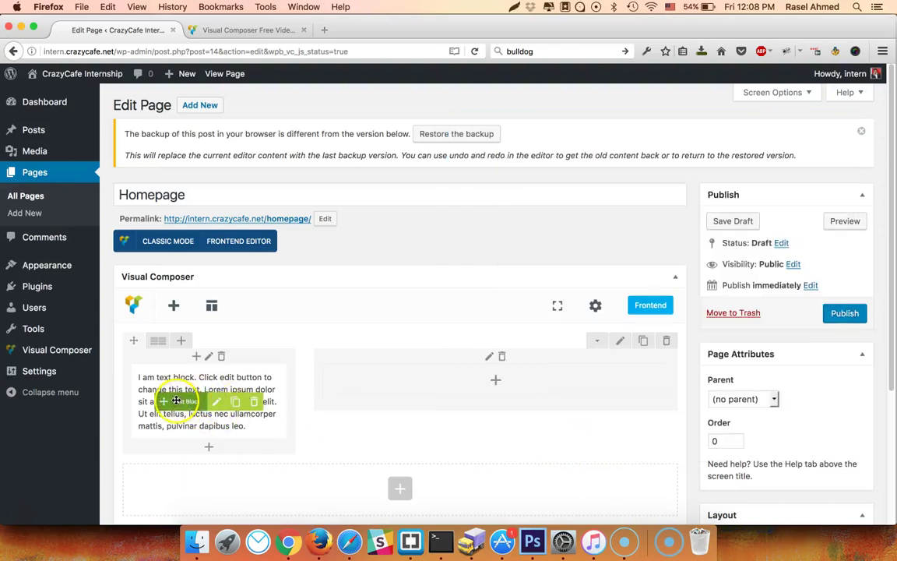
- Move the text block to the second column, duplicate it there and move the copy back to the first column
left_click_drag(176, 400, 392, 384)
left_click(522, 388)
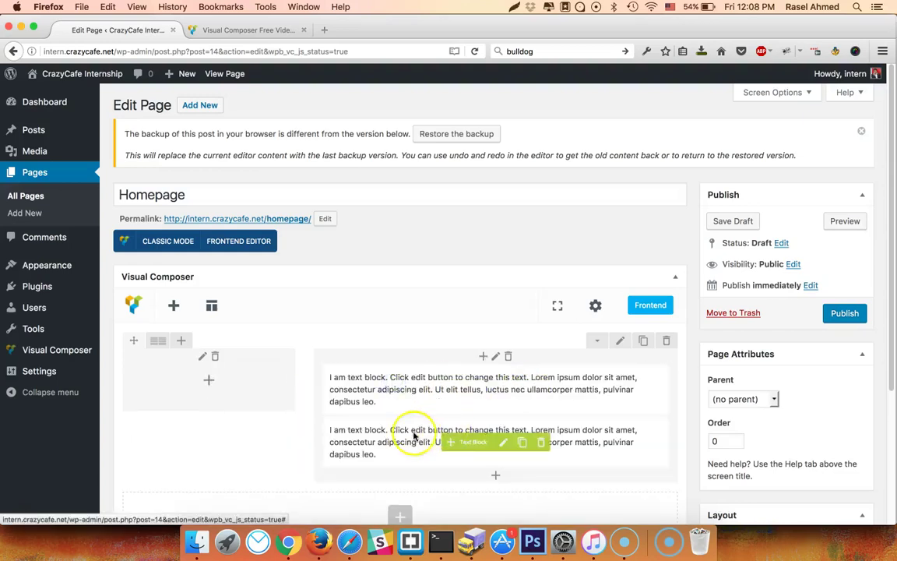
left_click_drag(458, 439, 205, 389)
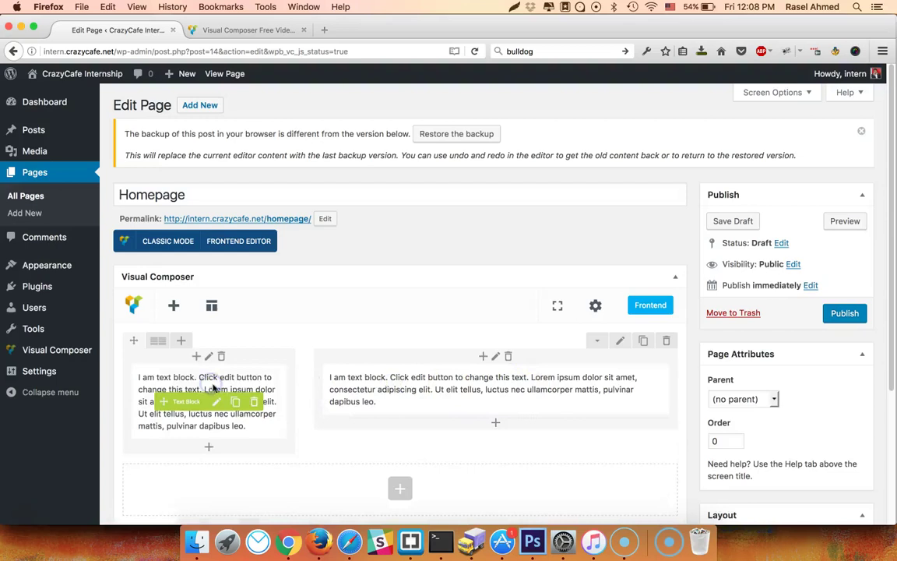
- Shorten the first column's text block so it ends after "Lorem ipsum dolor sit amet." and save it
left_click(217, 399)
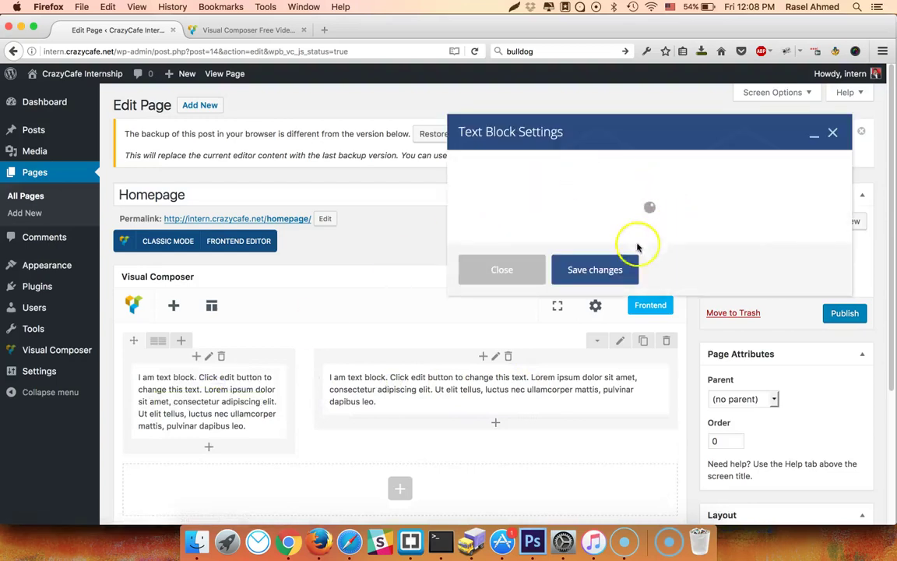
left_click_drag(559, 347, 636, 320)
key("BackSpace")
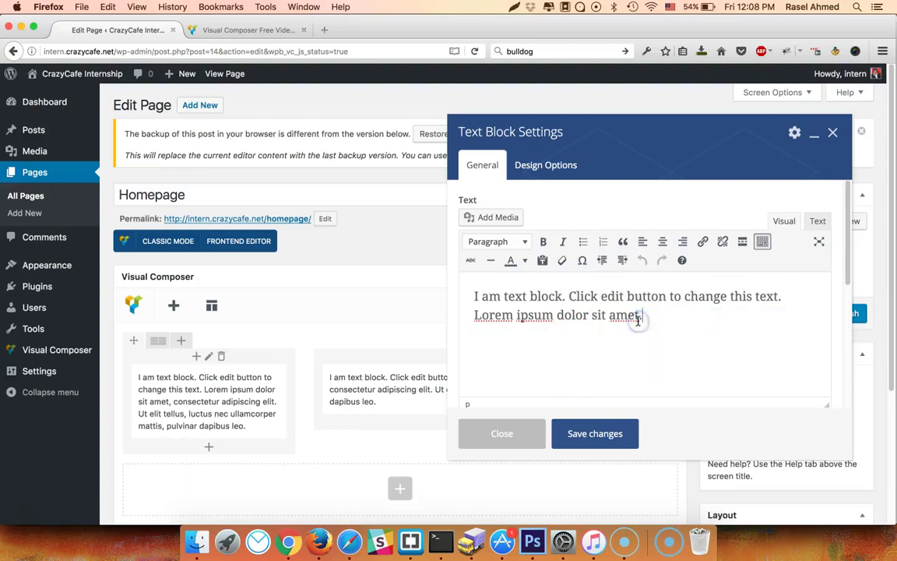
left_click(593, 433)
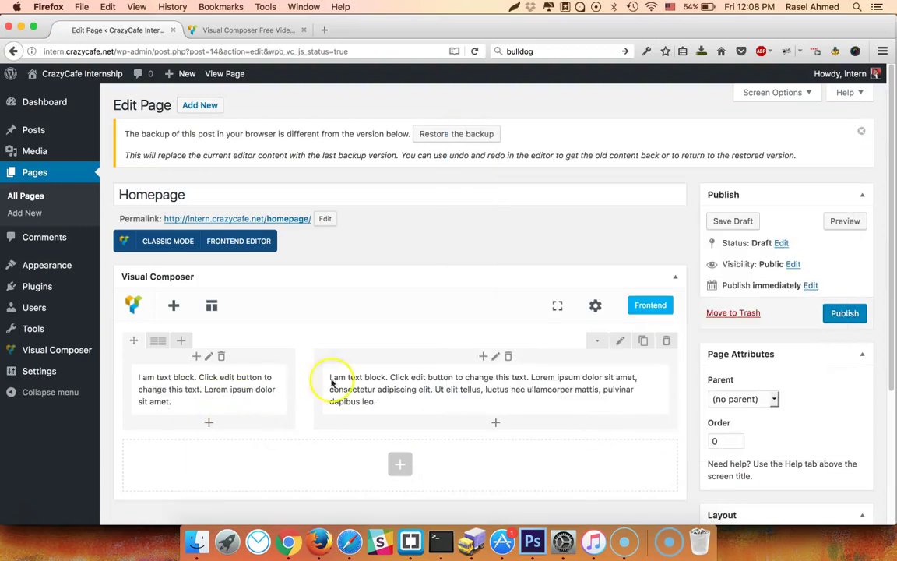
- Add a new Row below the existing two-column row
left_click(399, 463)
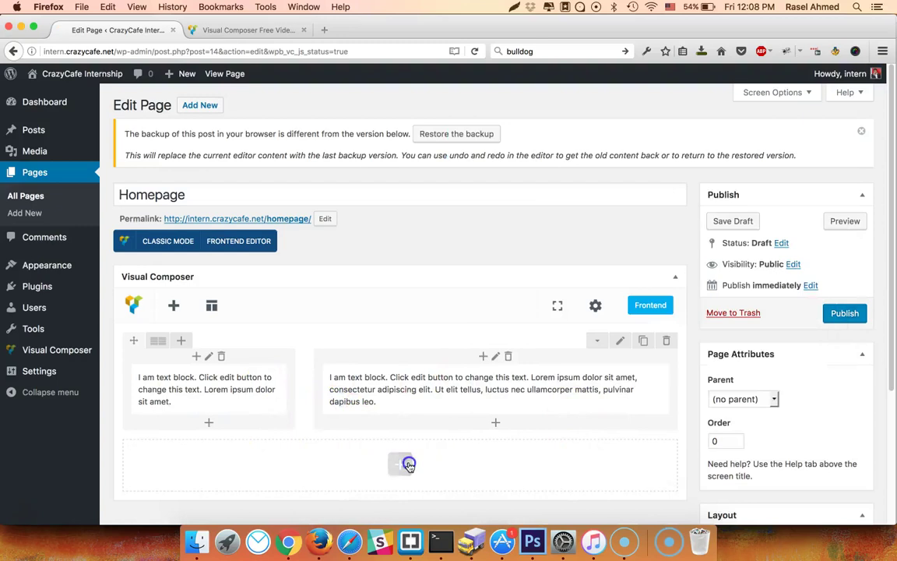
left_click(140, 185)
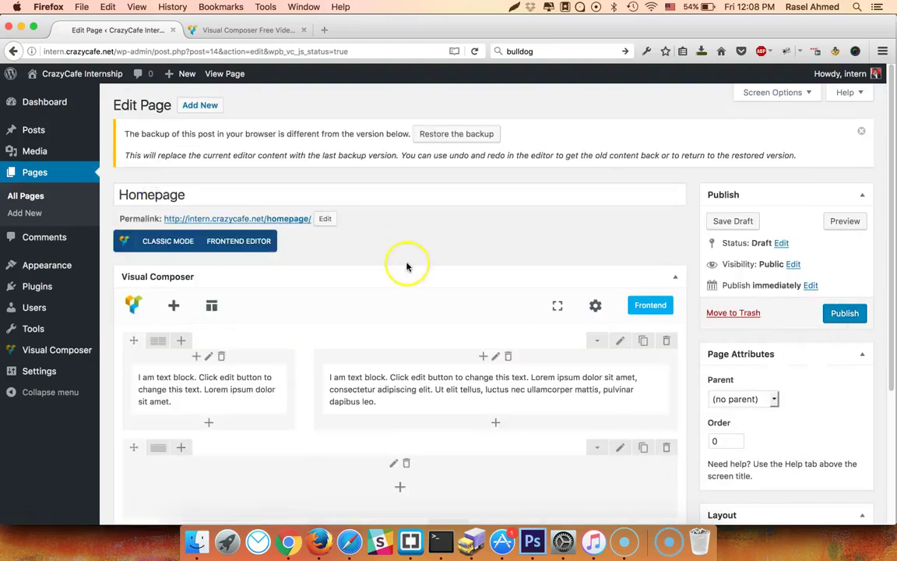
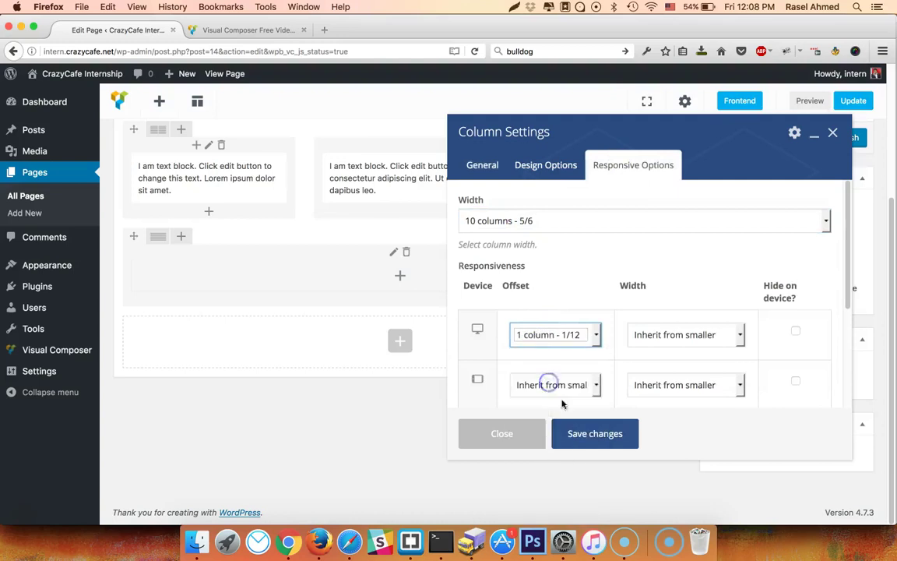
- Save the new row's column with a 5/6 width and 1/12 offset, and add an Image Gallery element to it
left_click(589, 444)
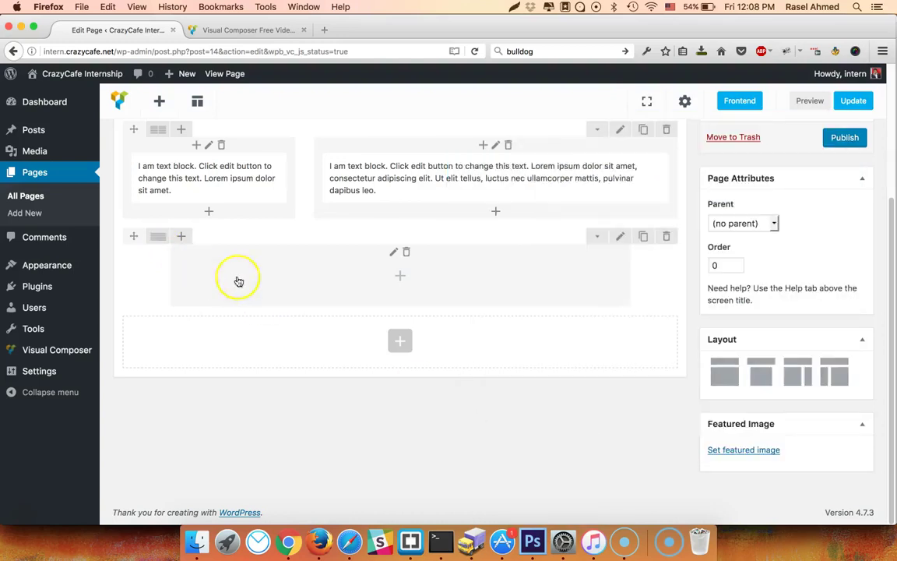
left_click(400, 276)
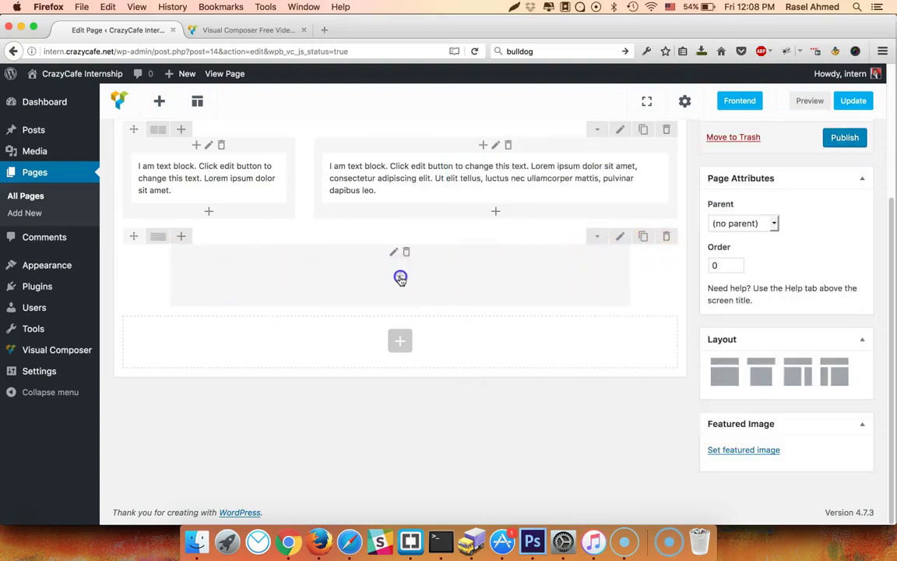
type("gall")
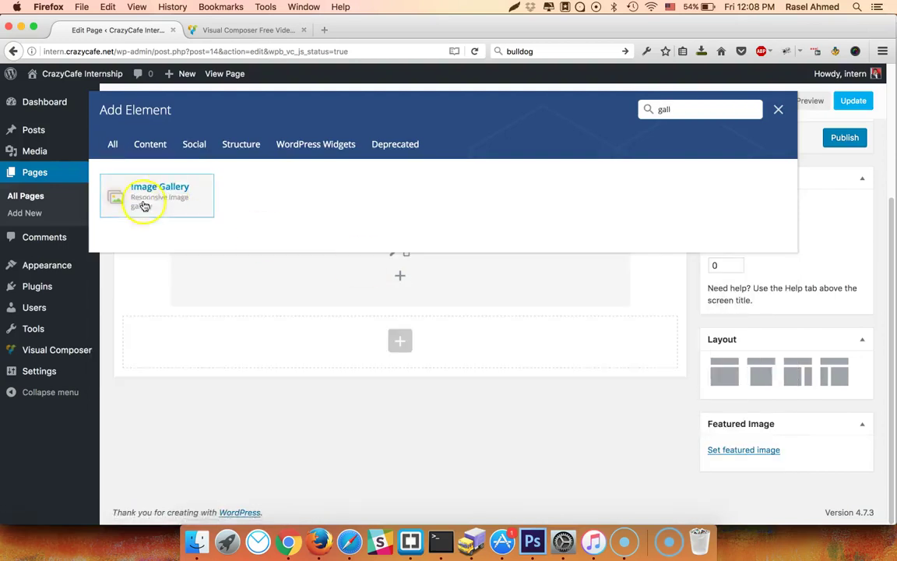
left_click(140, 198)
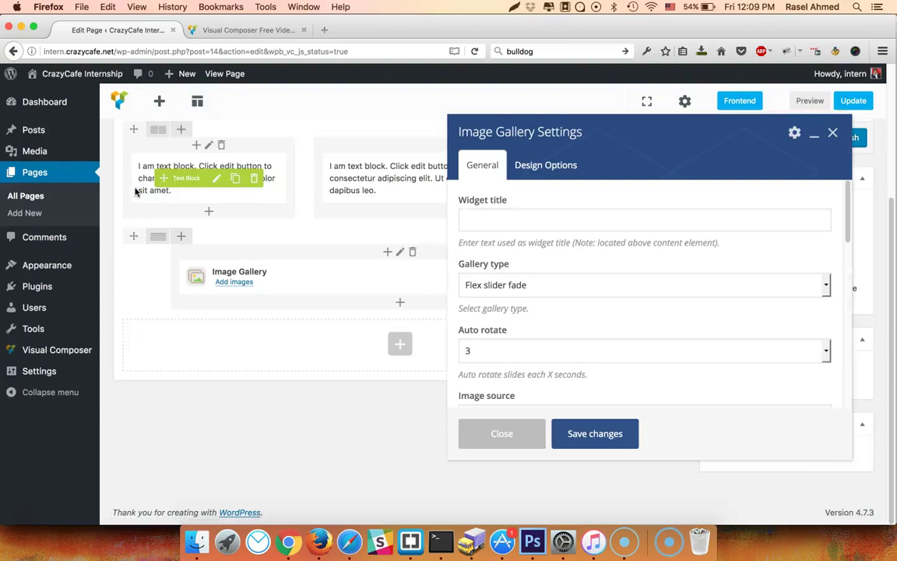
- Set the image gallery's type to Nivo slider and its auto rotate option to Disable
left_click(501, 225)
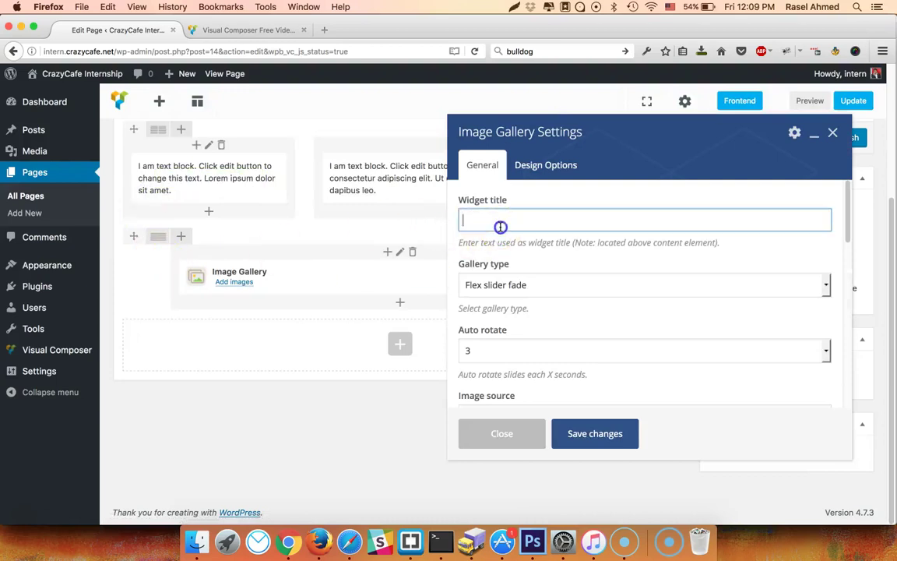
left_click(517, 290)
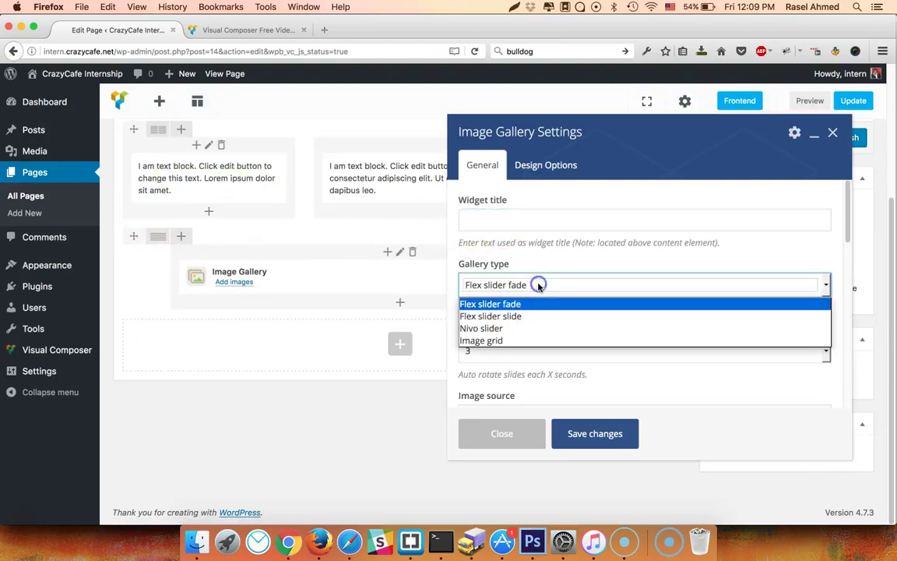
left_click(516, 328)
left_click(511, 350)
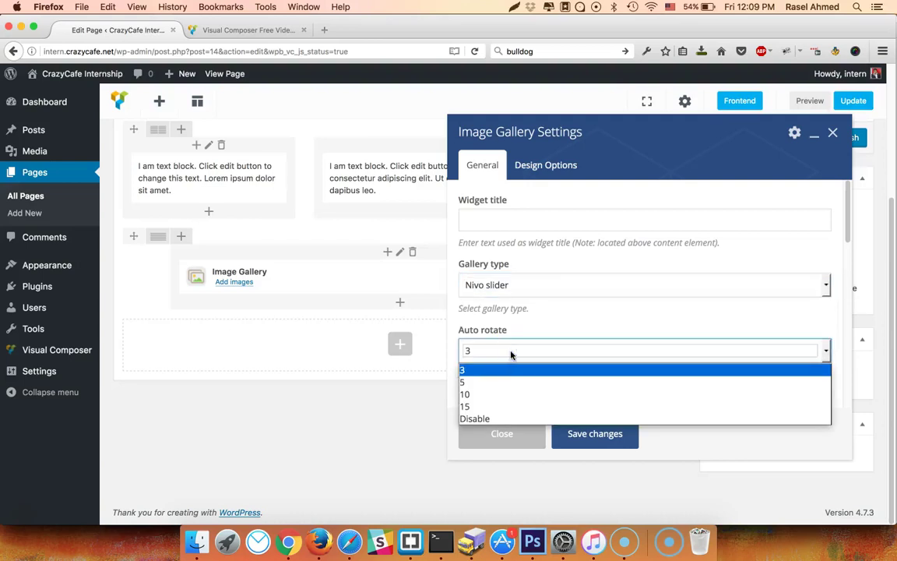
left_click(520, 349)
left_click(520, 350)
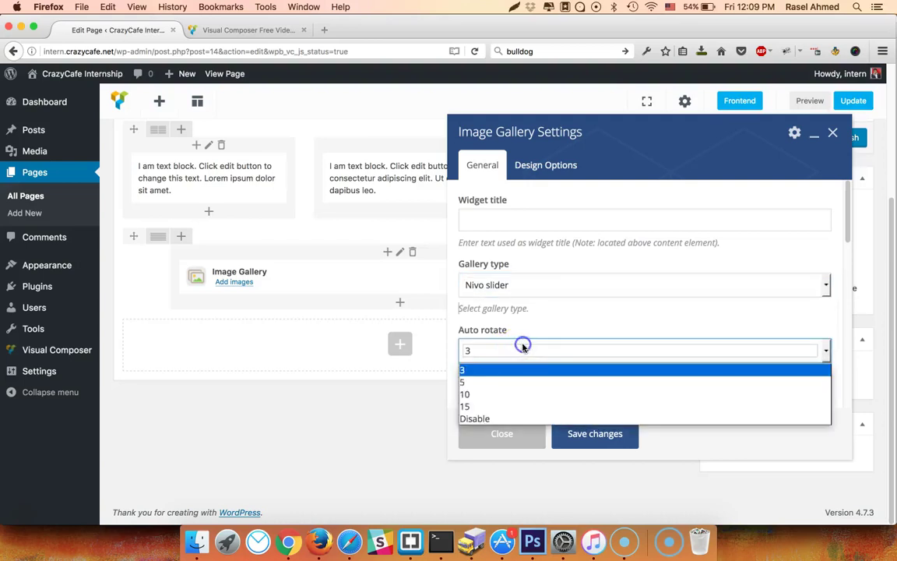
left_click(500, 418)
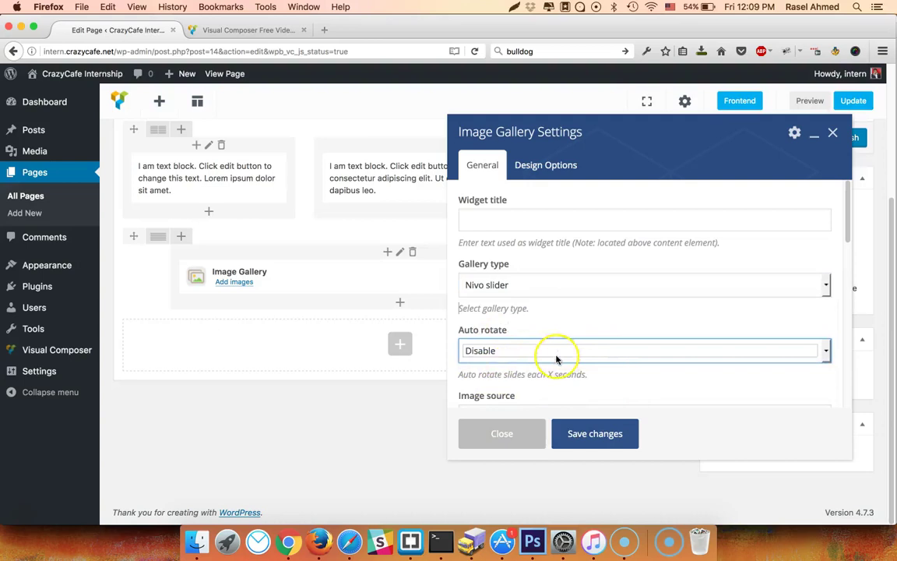
- Try External links as the gallery's image source, and switch the source back to Media library
scroll(556, 358, "down", 3)
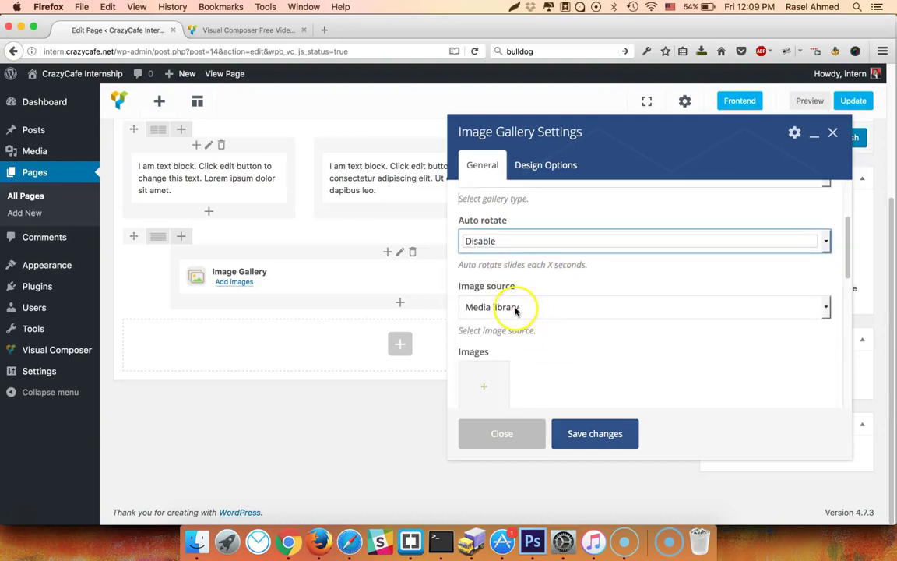
left_click(515, 308)
left_click(508, 337)
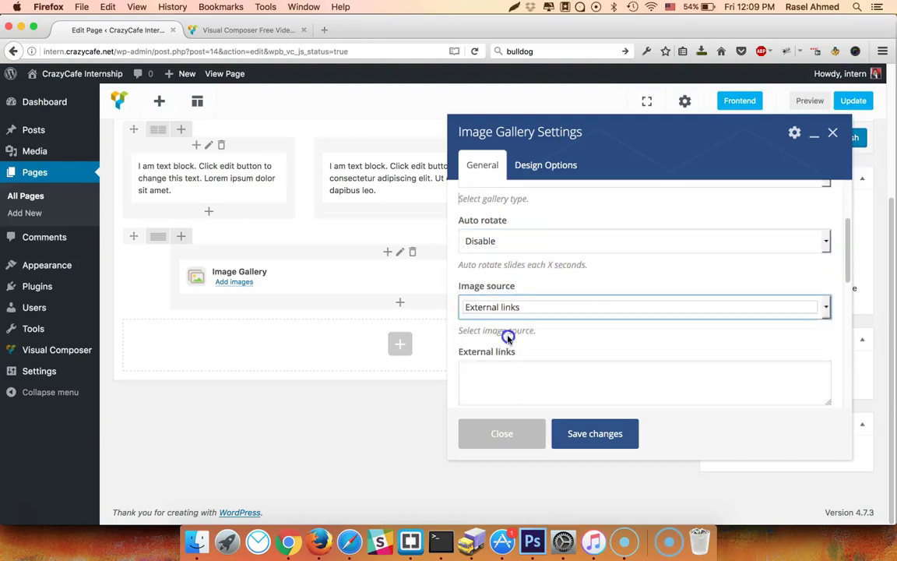
scroll(518, 333, "down", 2)
left_click(492, 302)
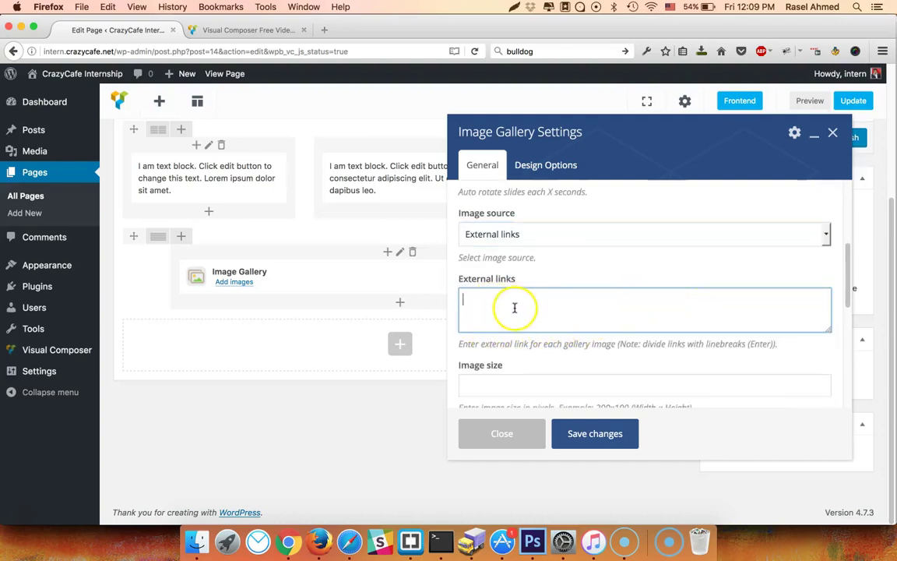
left_click(529, 236)
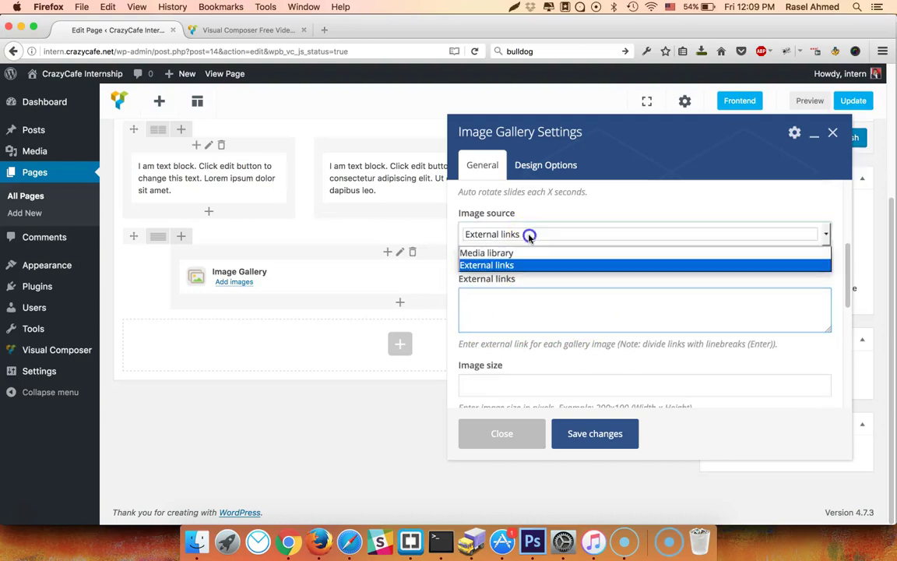
left_click(515, 252)
- Add all seven images from the media library to the image gallery
scroll(540, 329, "down", 2)
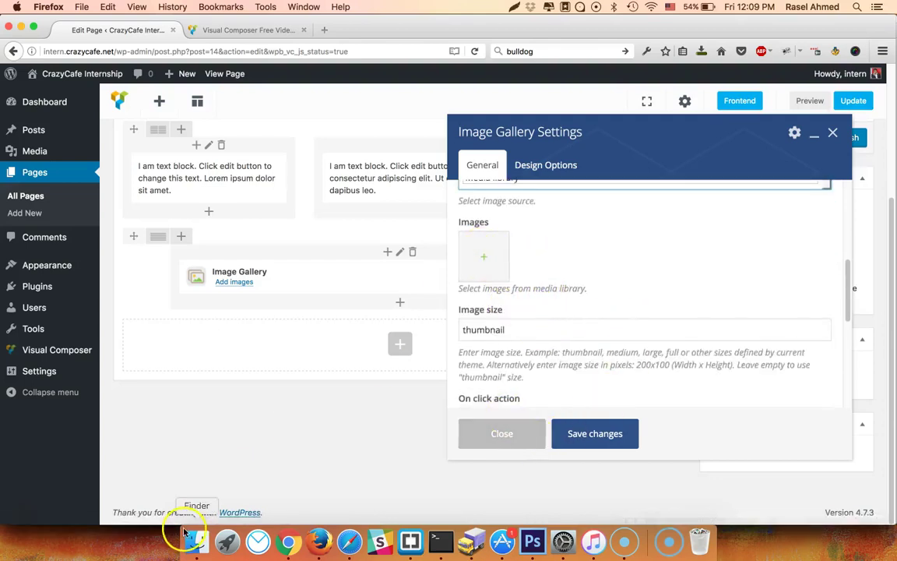
left_click(485, 269)
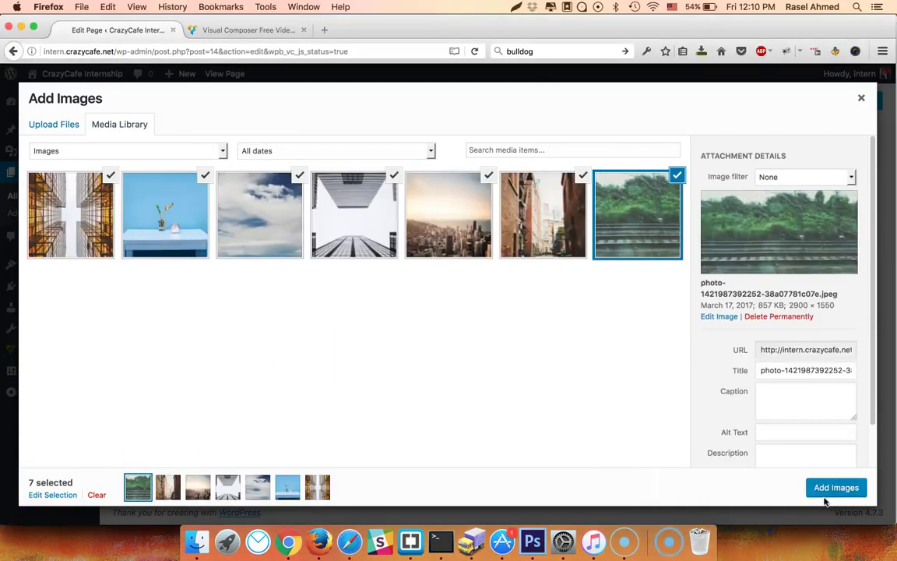
left_click(837, 491)
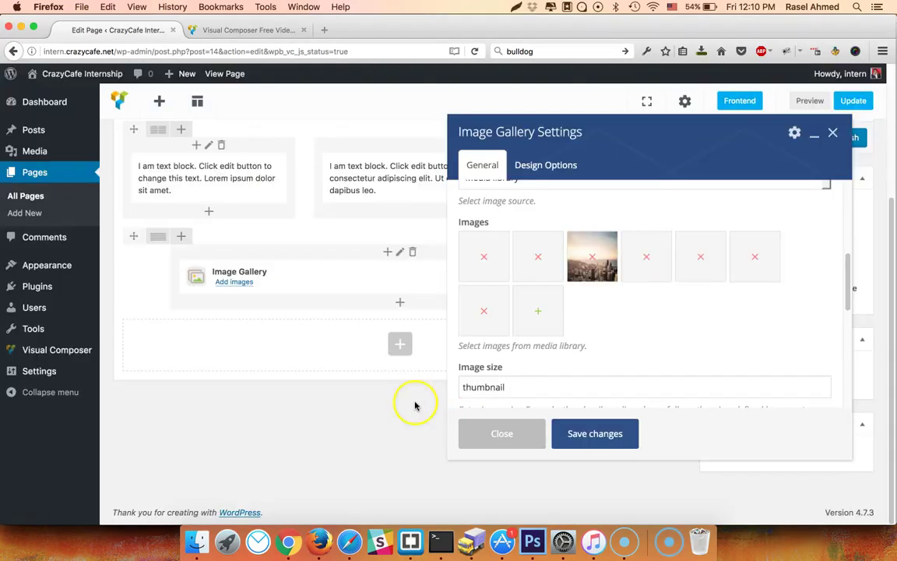
- Set the gallery's image size to large
left_click(507, 387)
scroll(639, 336, "down", 3)
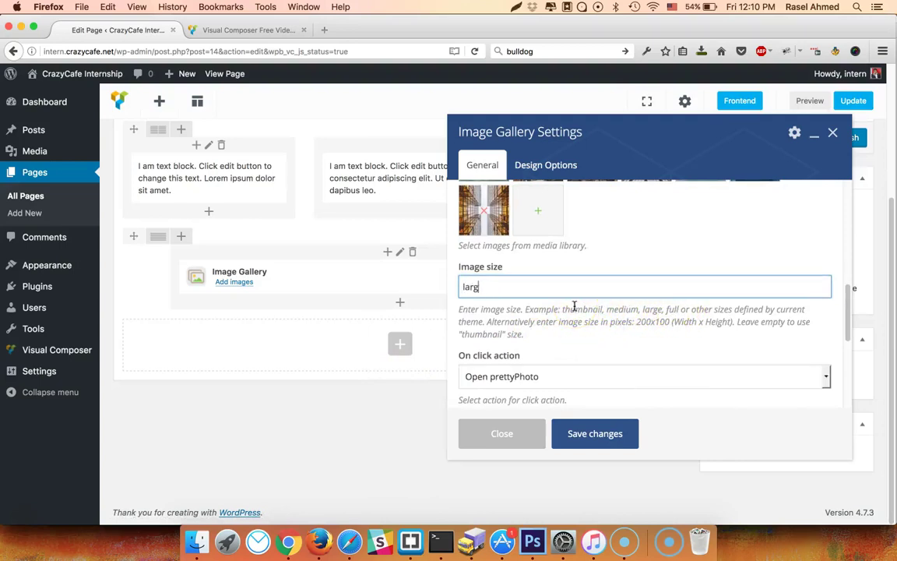
scroll(561, 324, "down", 2)
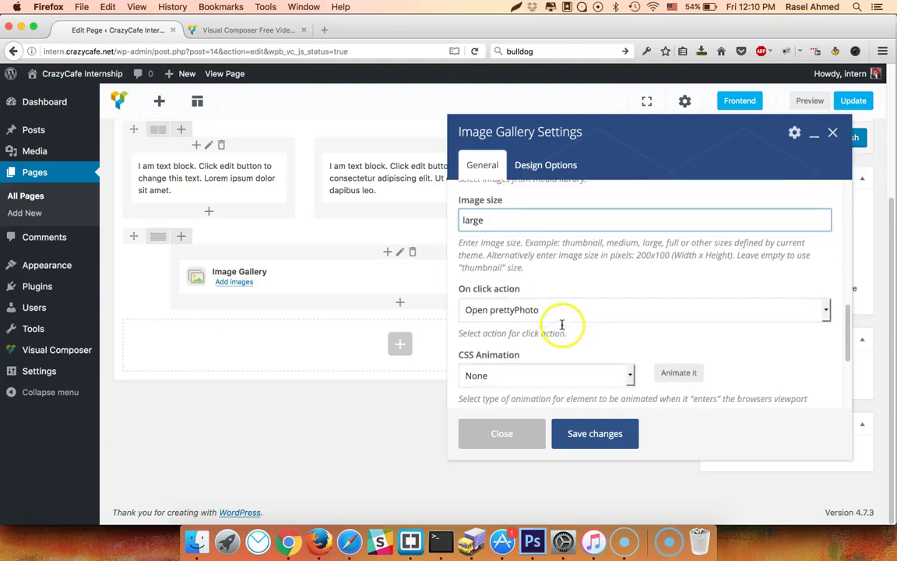
- Keep Open prettyPhoto as the gallery's on-click action, leave the extra class name empty, and save the Image Gallery settings
left_click(530, 310)
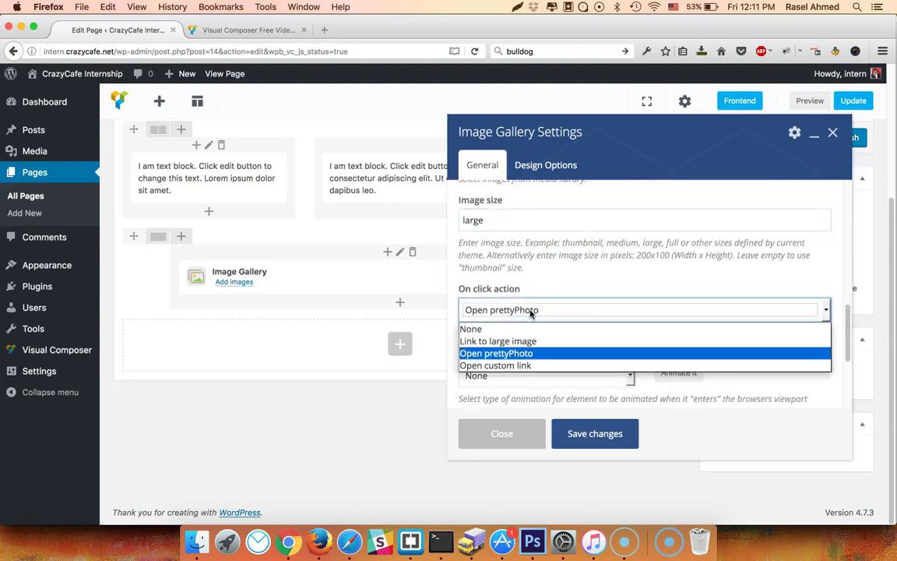
left_click(534, 309)
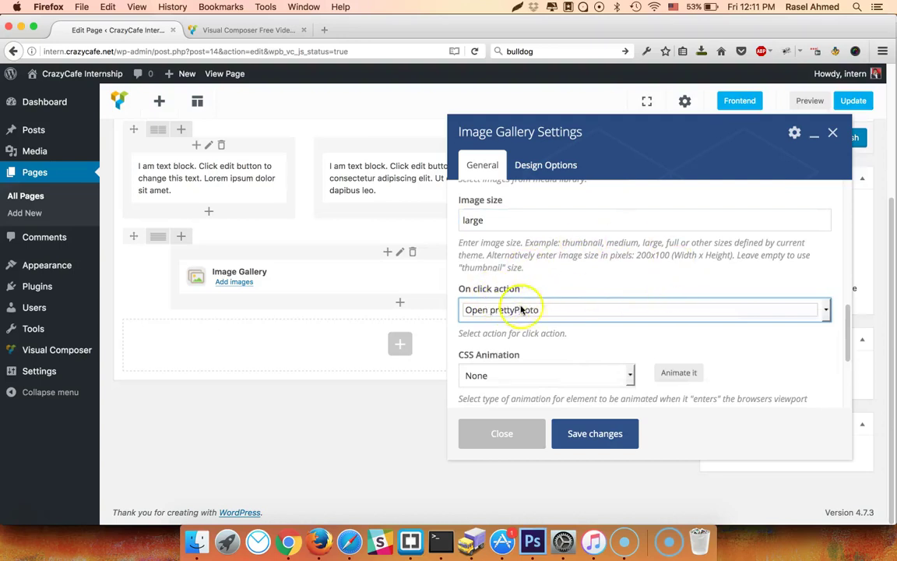
scroll(595, 331, "down", 1)
left_click(545, 290)
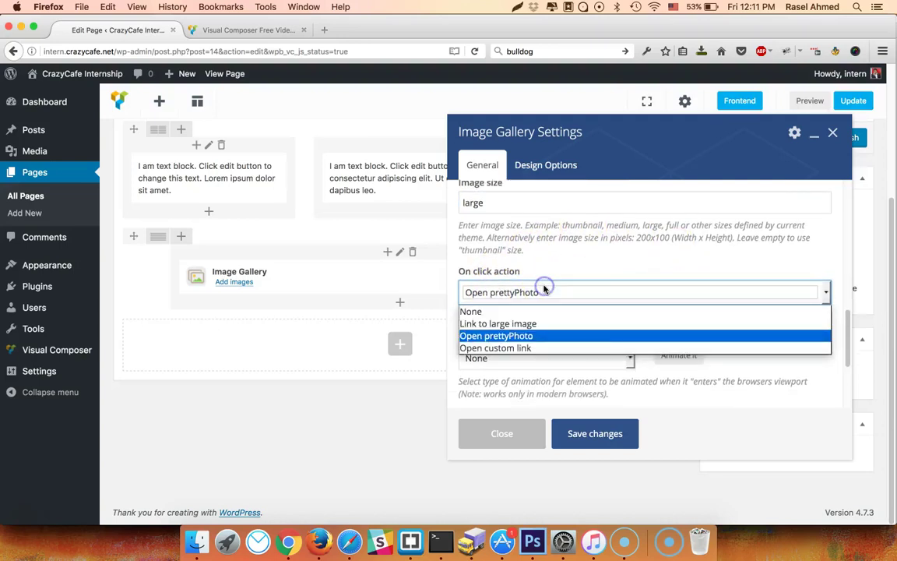
left_click(549, 290)
scroll(600, 347, "down", 4)
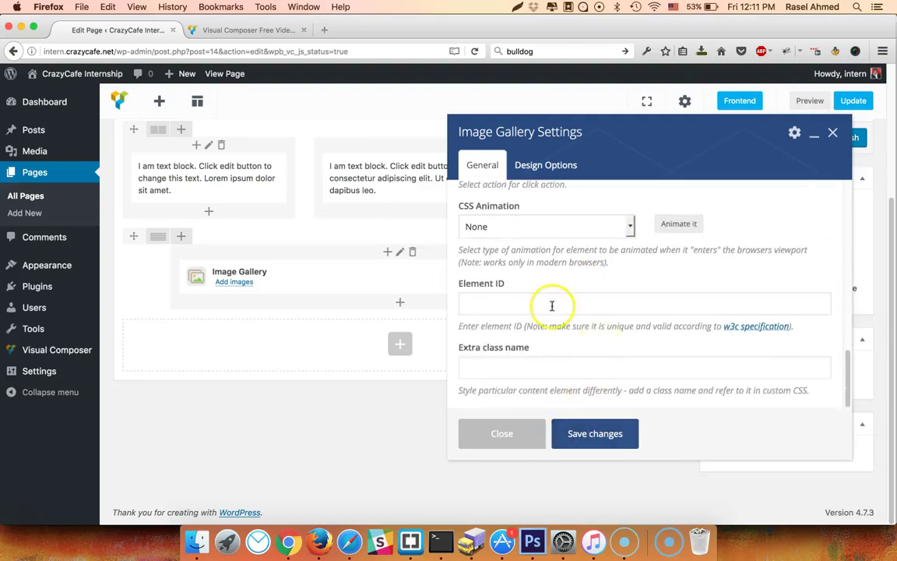
left_click(503, 368)
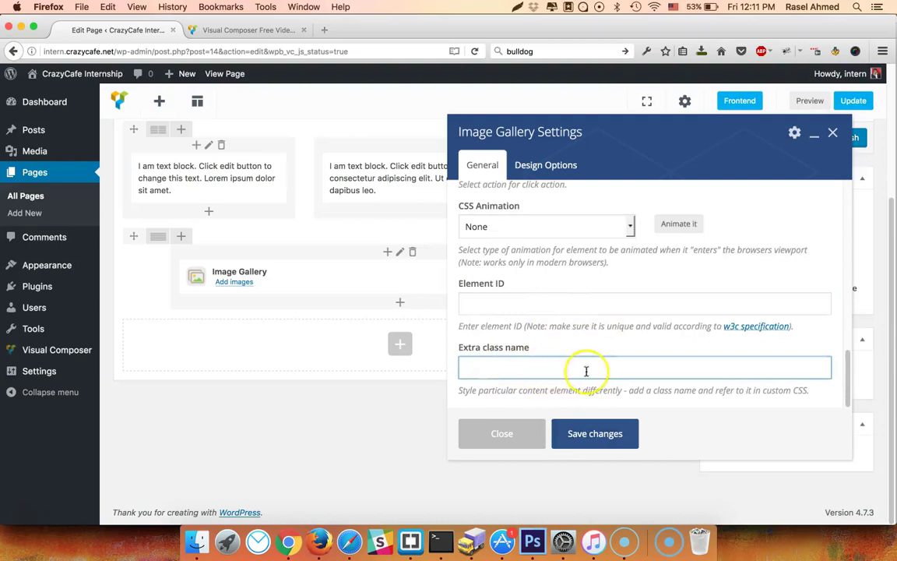
left_click(596, 433)
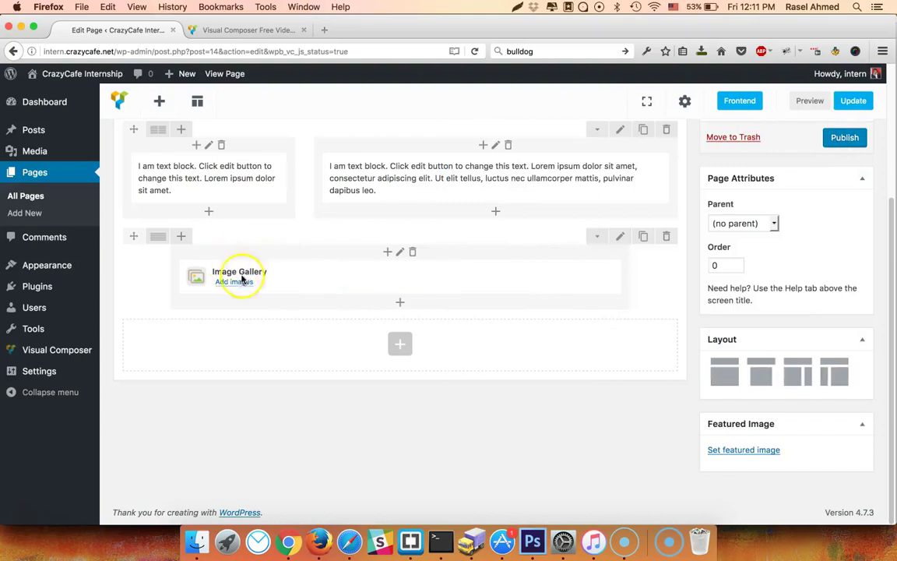
- Publish the Homepage and open the live page in a new browser tab
left_click(857, 144)
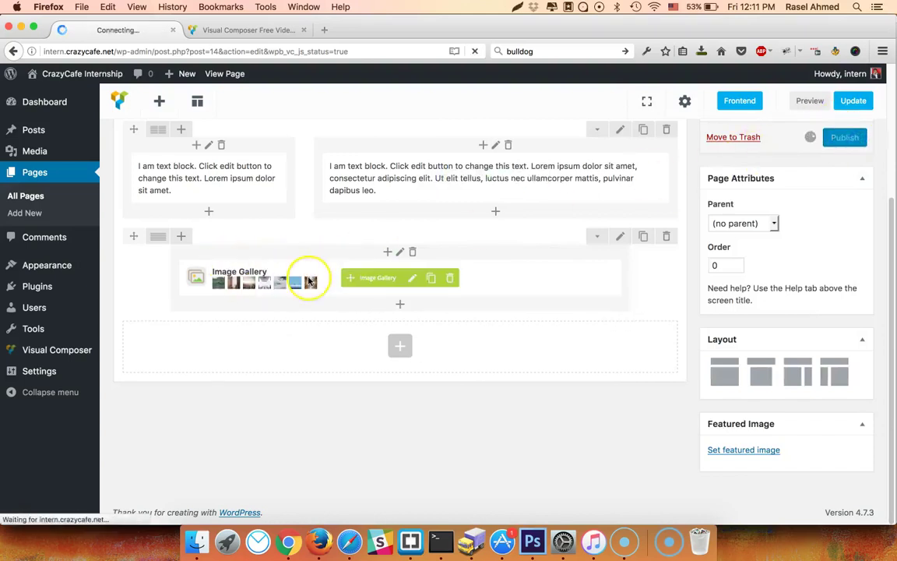
scroll(308, 281, "down", 2)
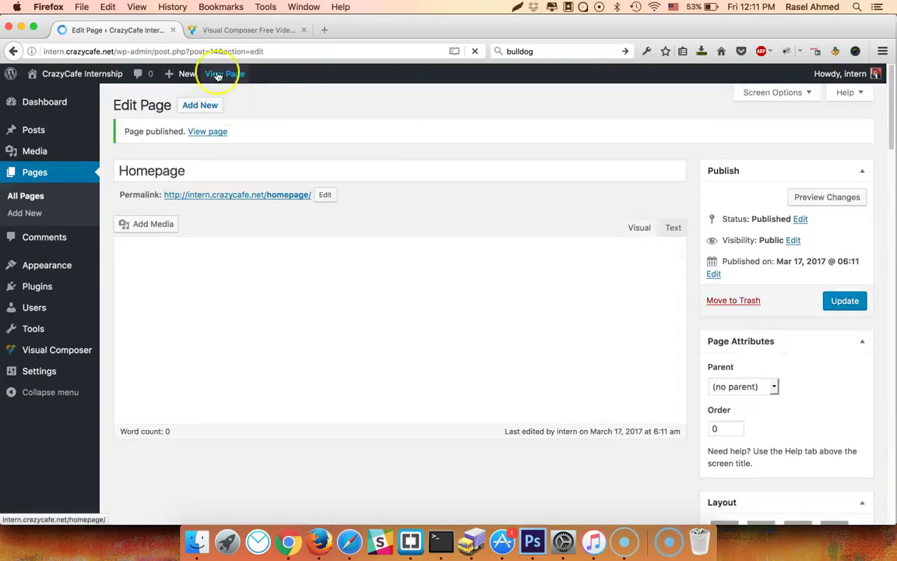
right_click(218, 73)
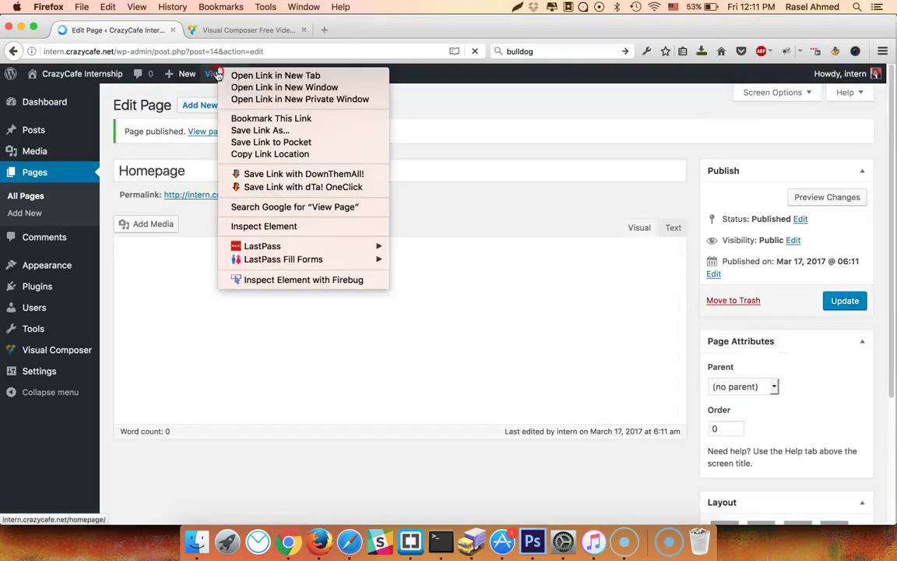
left_click(244, 76)
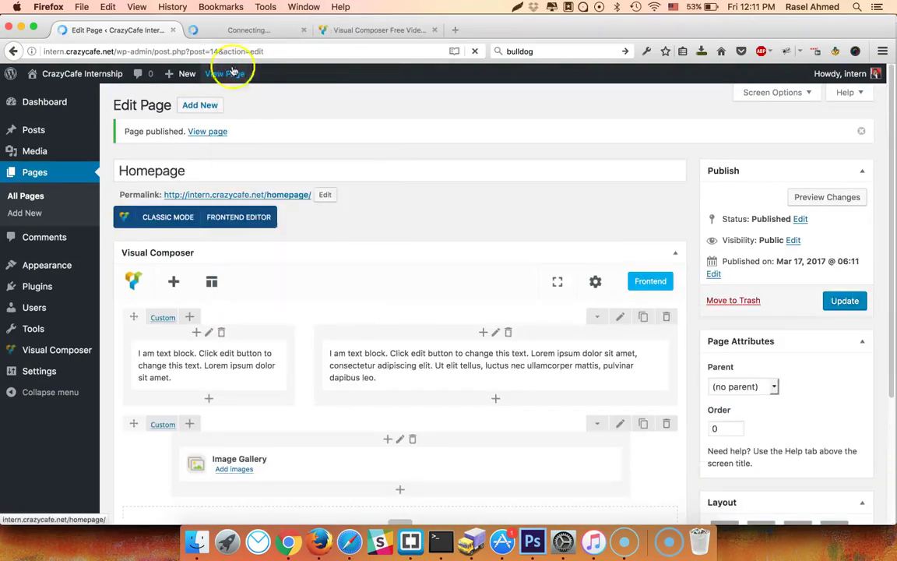
left_click(210, 30)
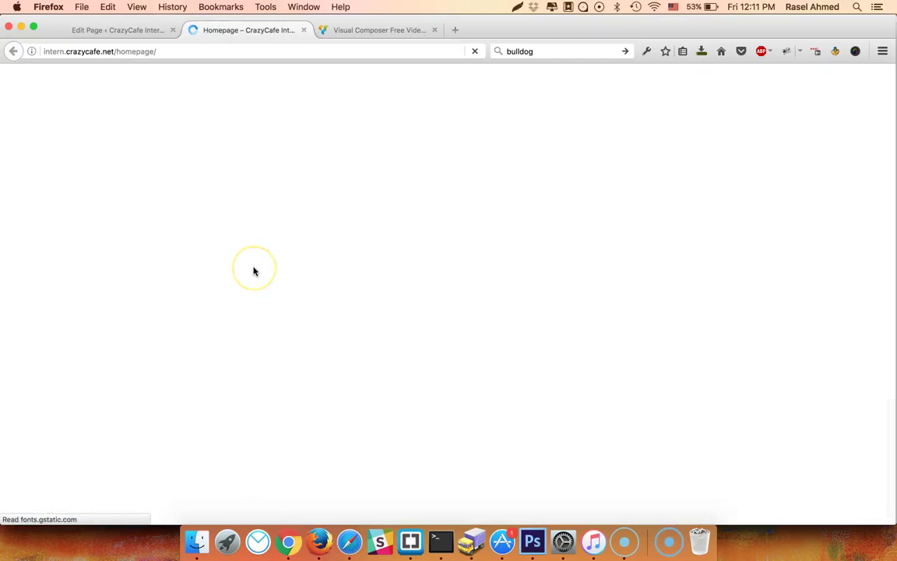
- Examine the text columns and image slider on the live Homepage, and check a slide's enlarged prettyPhoto view
scroll(200, 306, "down", 8)
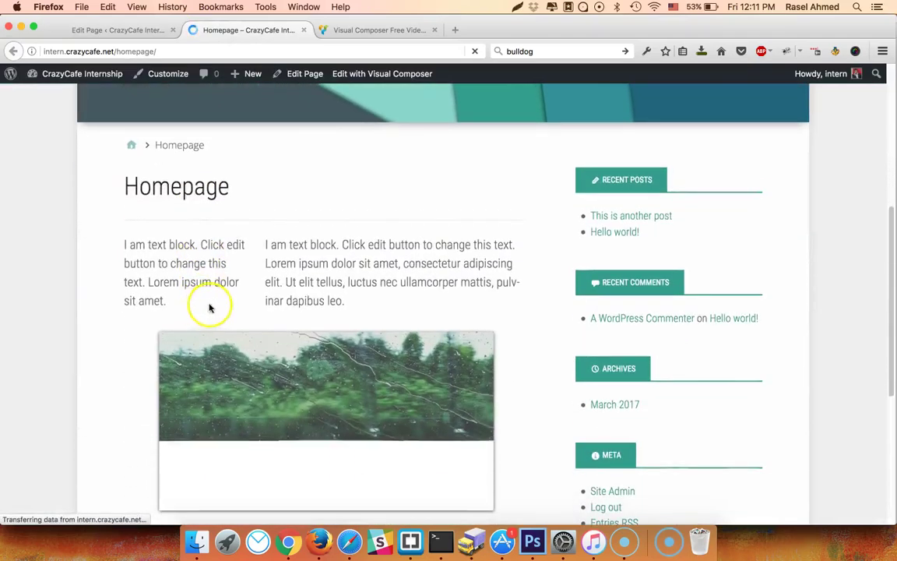
left_click_drag(156, 246, 327, 283)
left_click(318, 267)
scroll(327, 283, "down", 3)
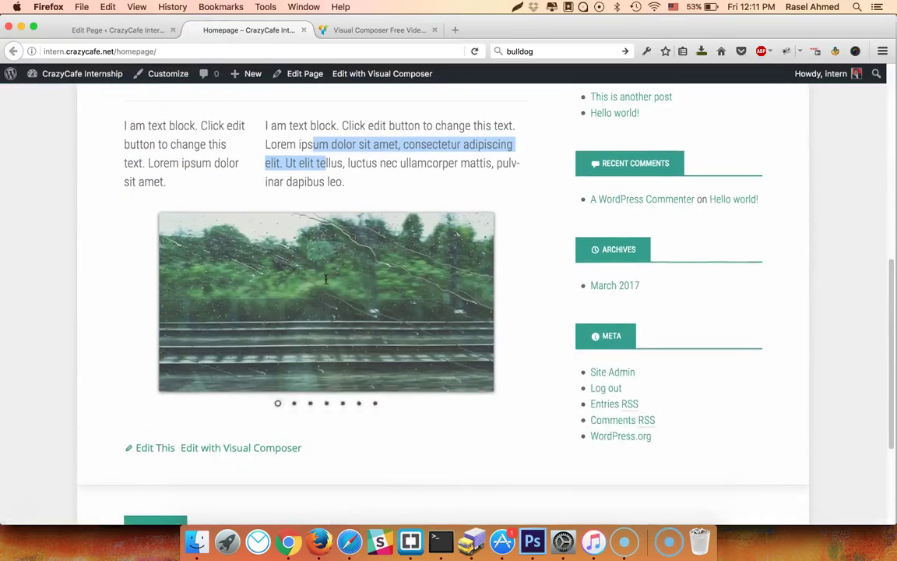
left_click(208, 281)
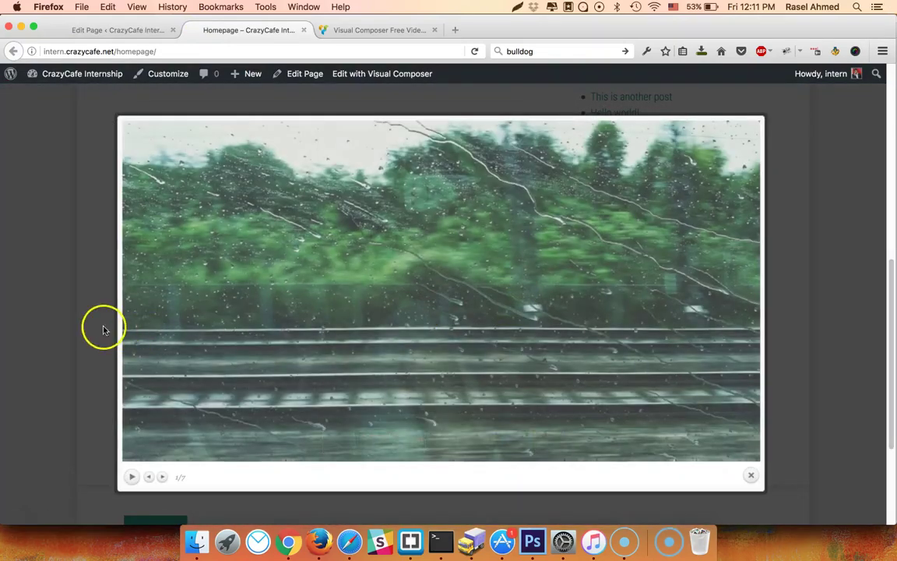
left_click(86, 397)
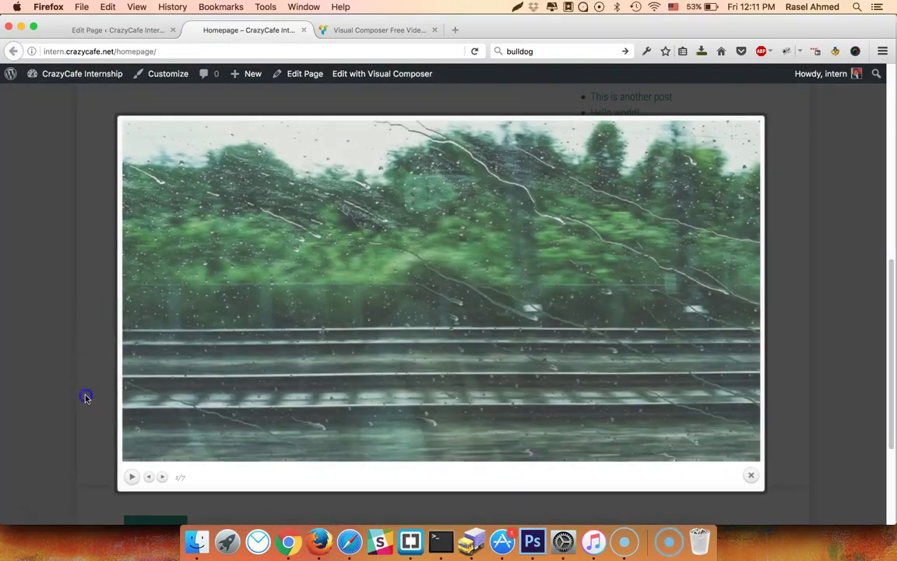
scroll(469, 340, "up", 5)
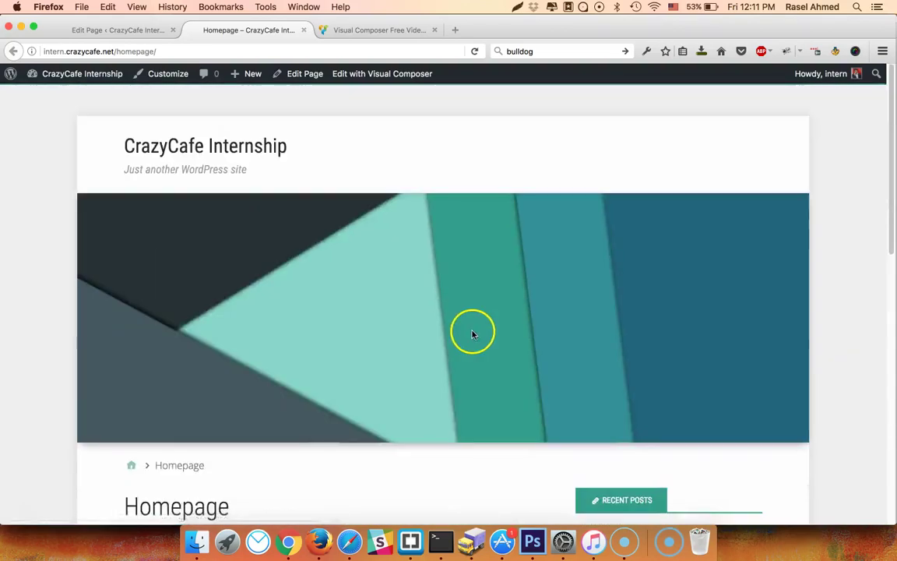
scroll(472, 333, "down", 5)
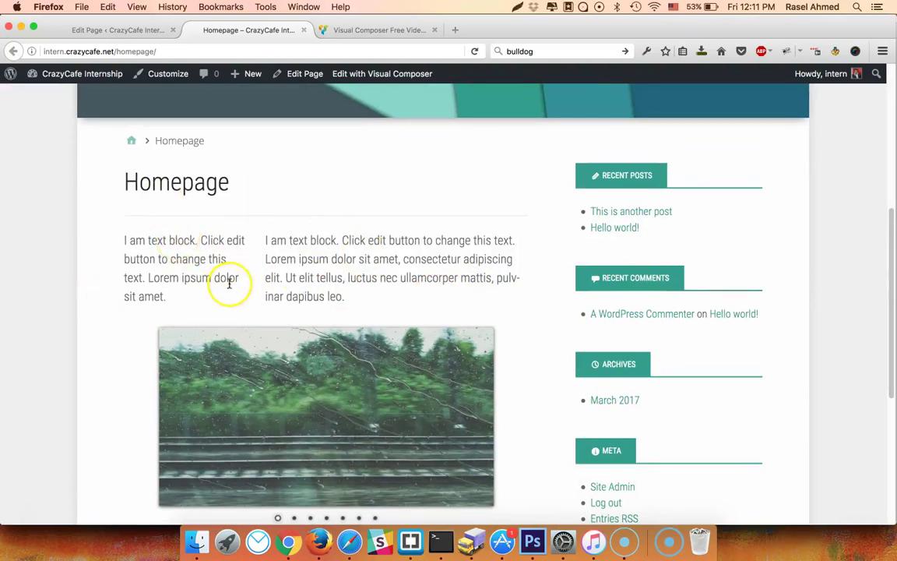
- Open the live Homepage for editing in the Visual Composer frontend editor
scroll(229, 283, "down", 8)
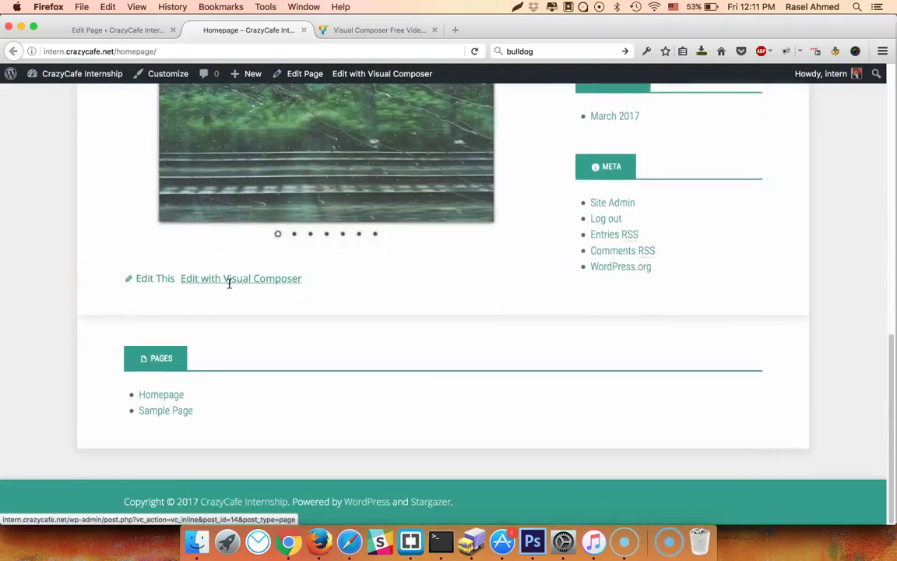
scroll(229, 283, "up", 4)
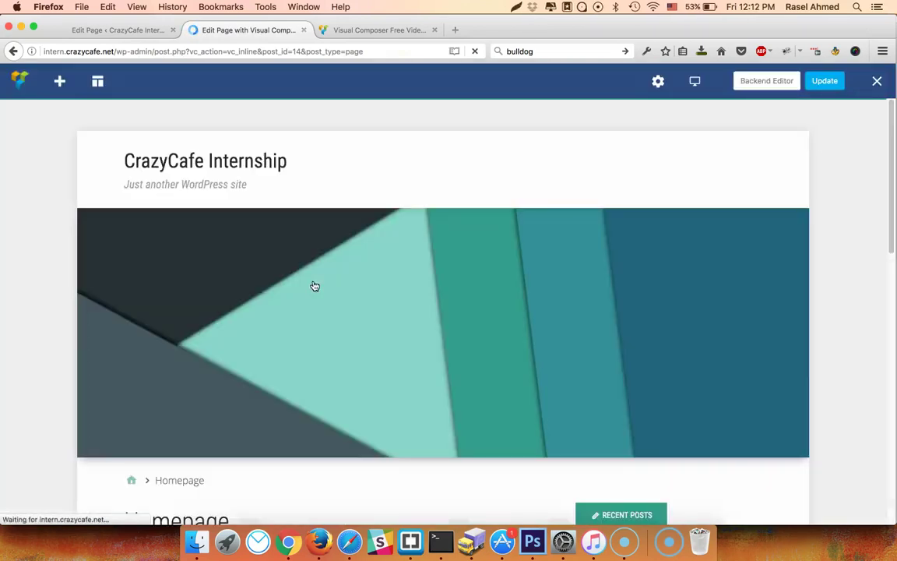
scroll(316, 285, "down", 10)
scroll(366, 224, "up", 5)
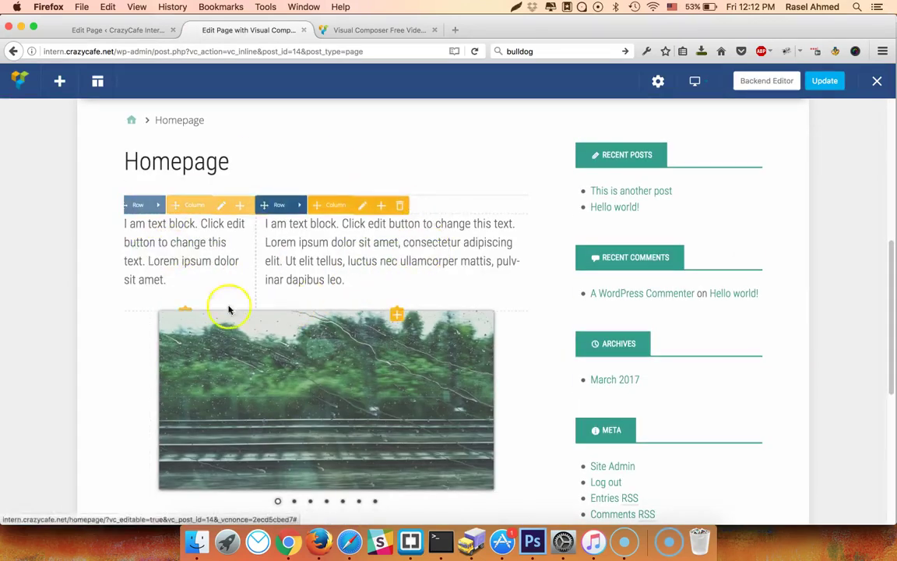
- Append "This is my another text." to the text block in the Homepage's narrow first column and save it
left_click(195, 254)
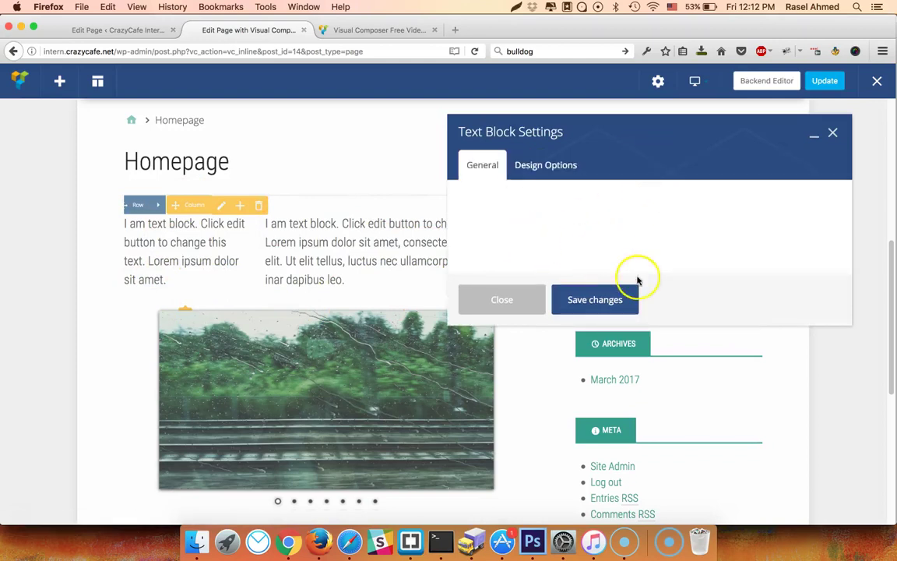
left_click(663, 306)
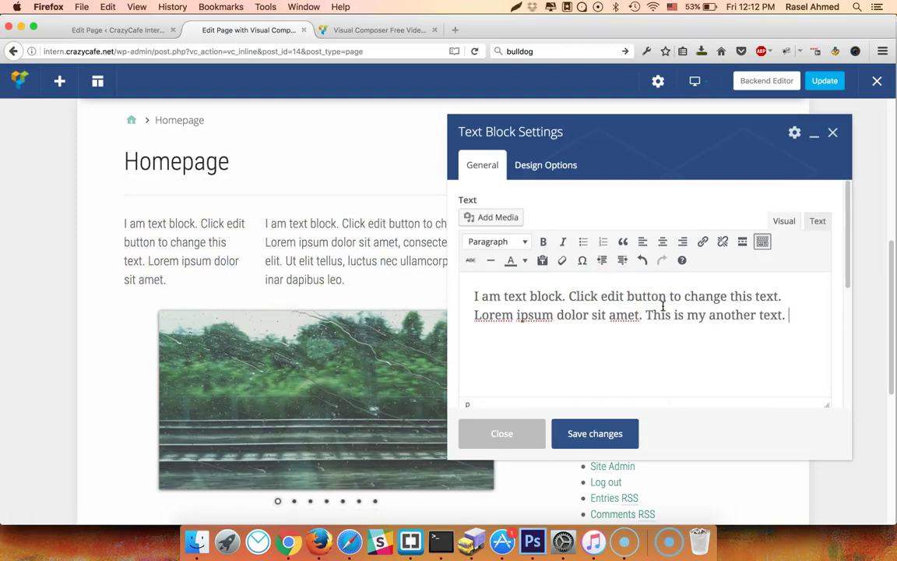
left_click(606, 441)
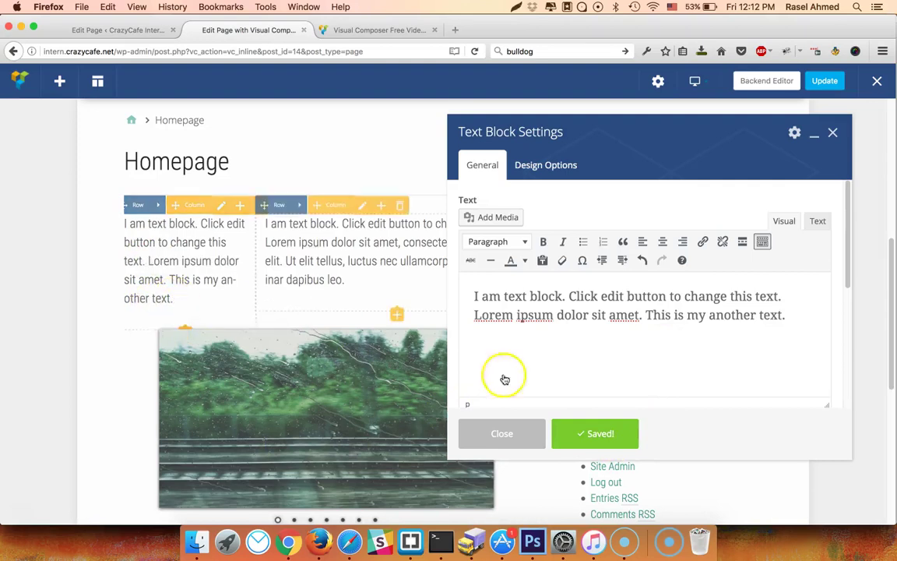
left_click(485, 436)
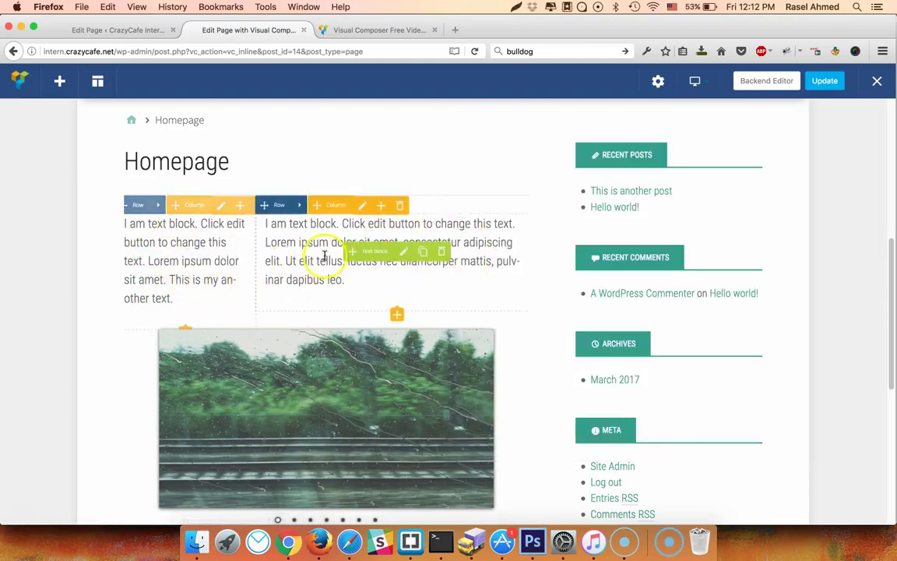
- Add a Google Maps element below the image gallery, keeping its default embed iframe and standard map height, and save it
scroll(324, 255, "down", 5)
left_click(327, 382)
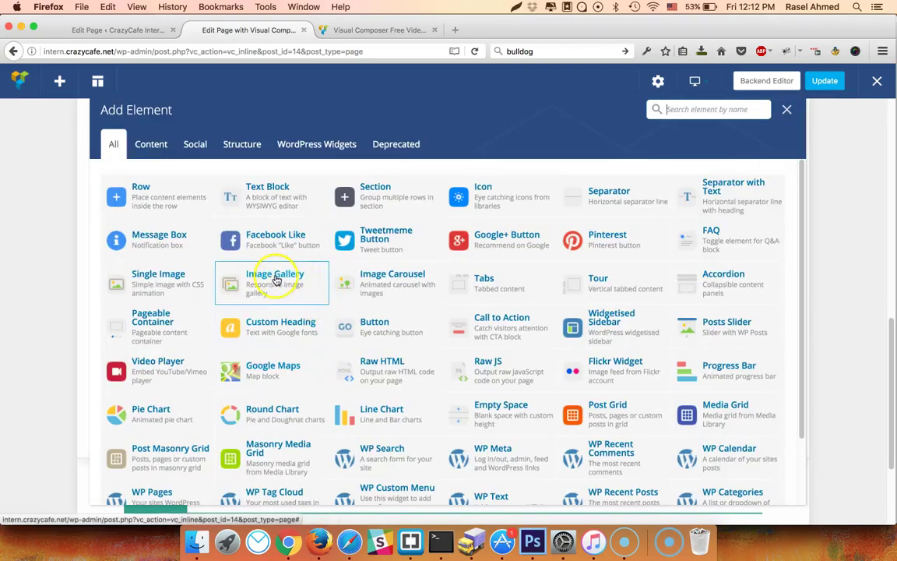
left_click(262, 370)
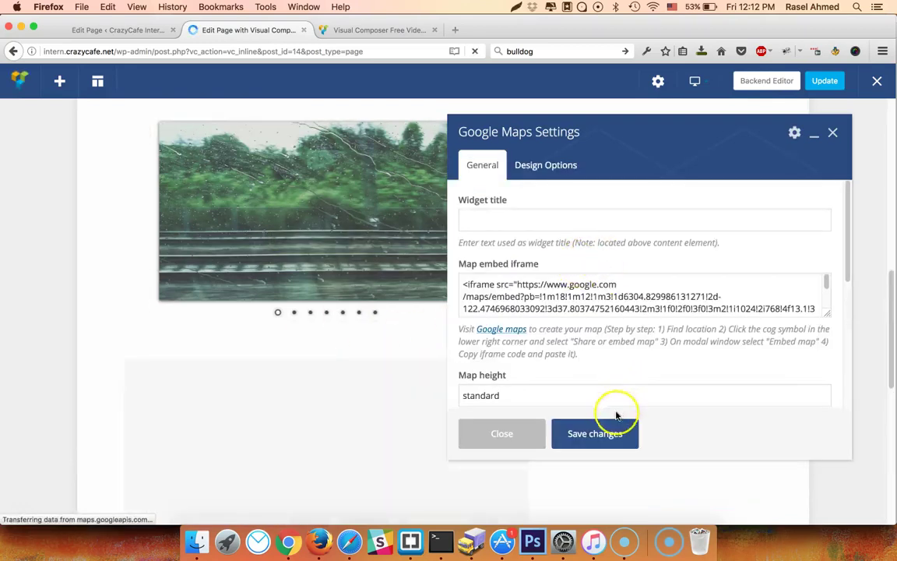
left_click(545, 289)
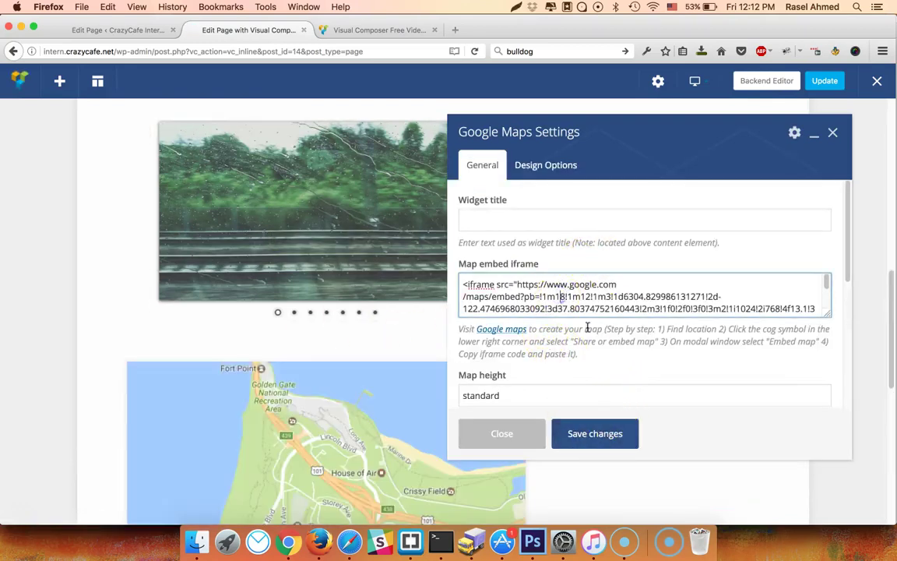
left_click(584, 437)
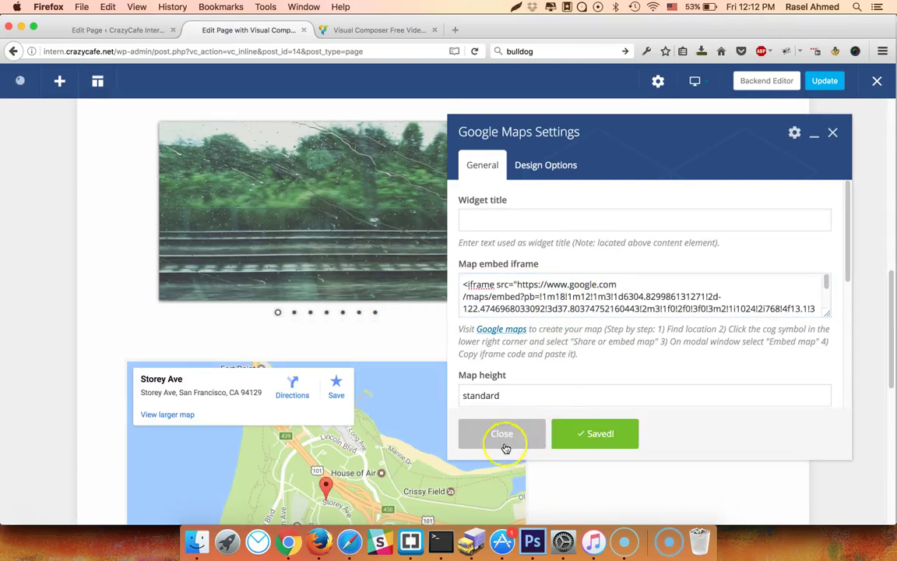
left_click(505, 445)
- Add a Text Block element with its default placeholder text below the map
scroll(322, 360, "down", 5)
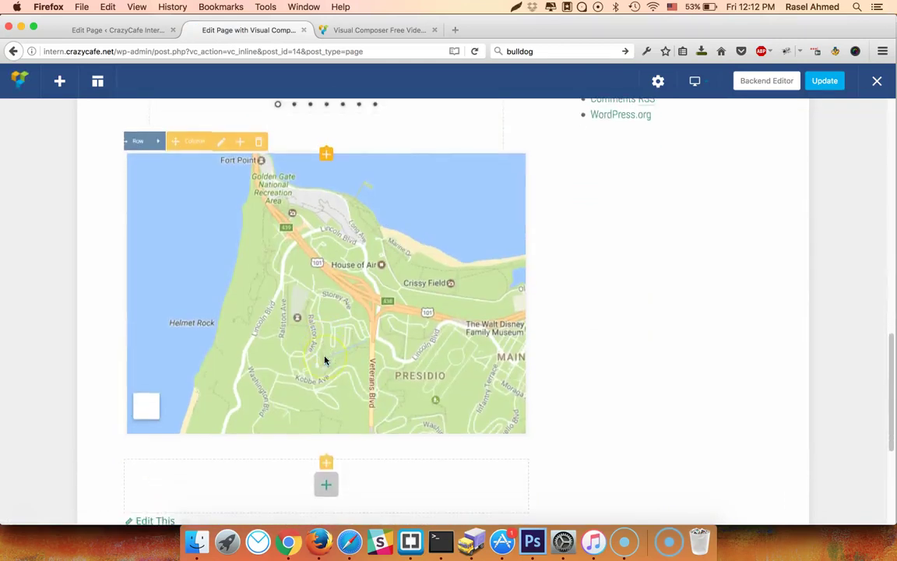
scroll(326, 360, "down", 3)
left_click(327, 374)
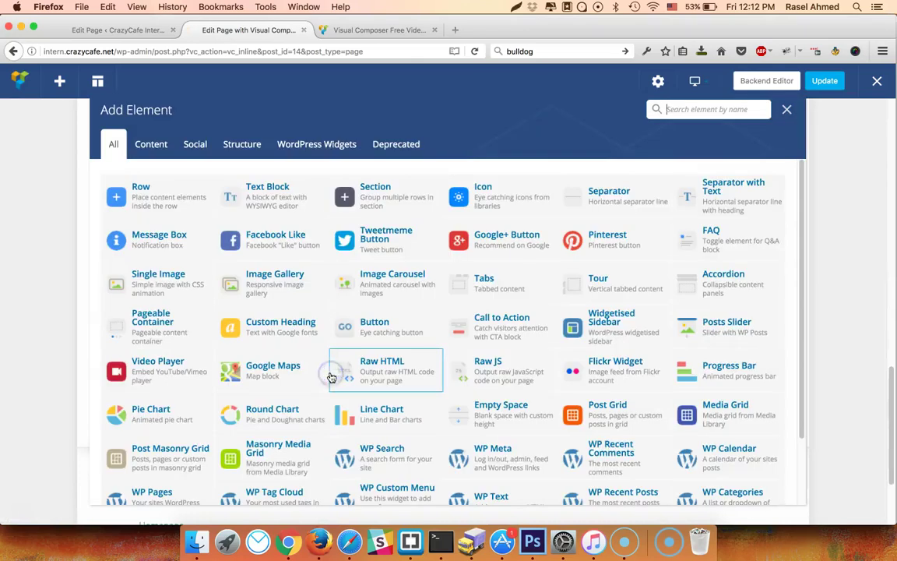
left_click(266, 198)
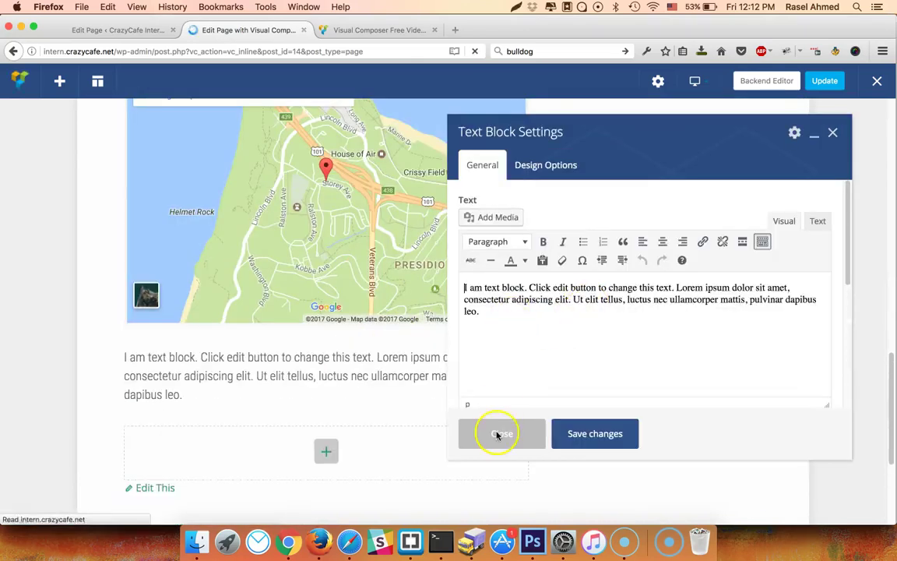
left_click(498, 434)
- Add a new row below the last text block and set its layout to 1/2 + 1/2
left_click(324, 451)
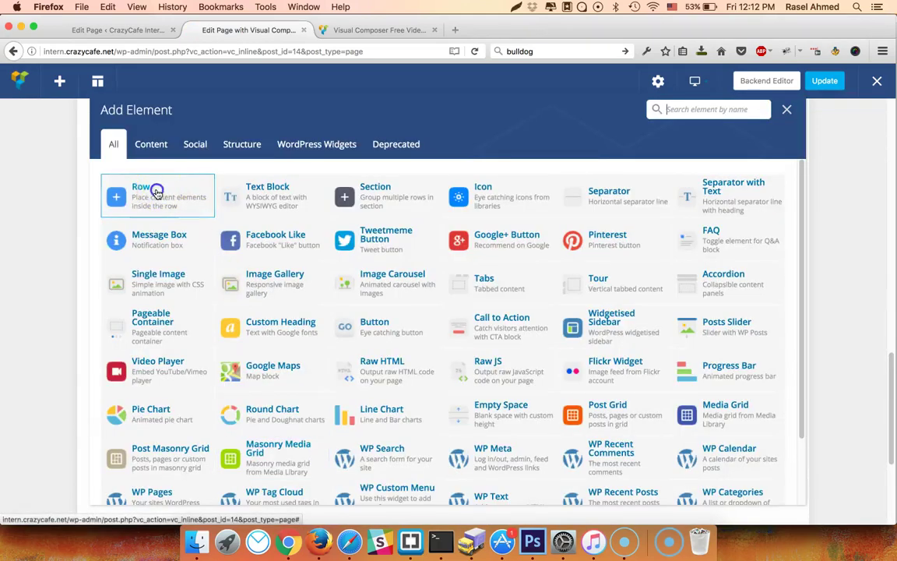
left_click(156, 191)
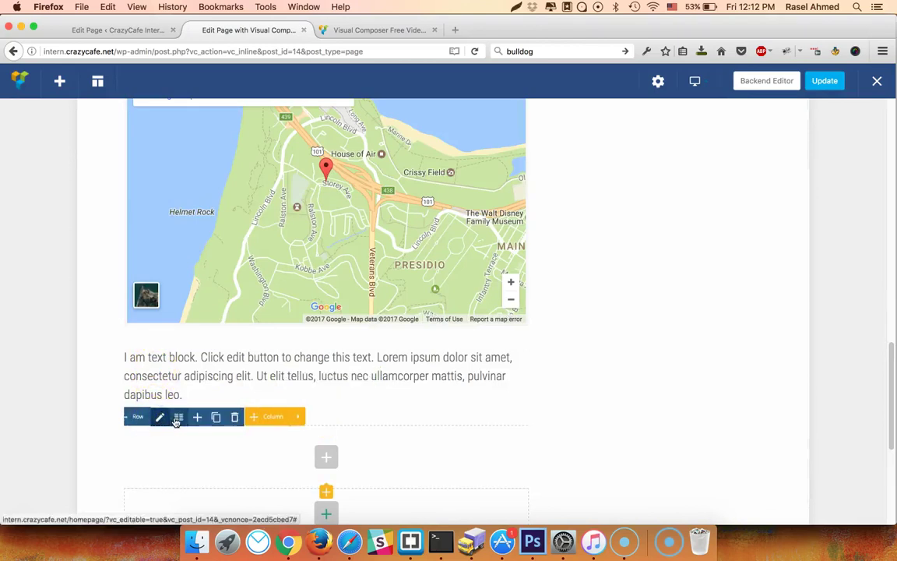
left_click(178, 419)
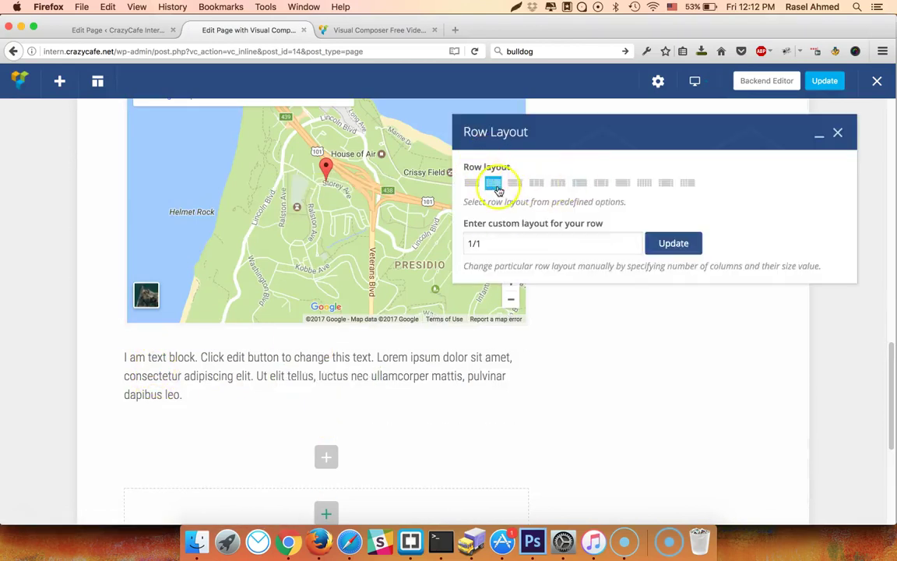
left_click(690, 244)
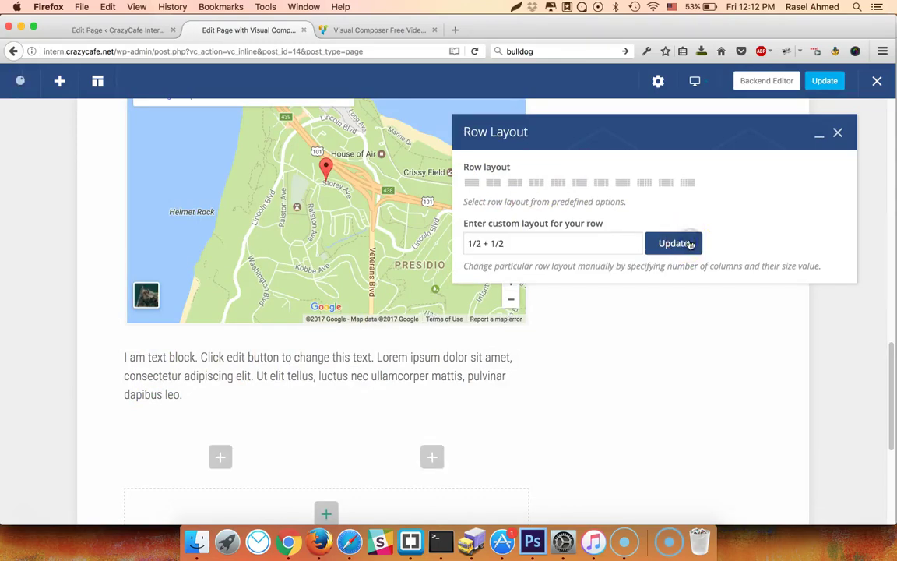
scroll(262, 458, "down", 1)
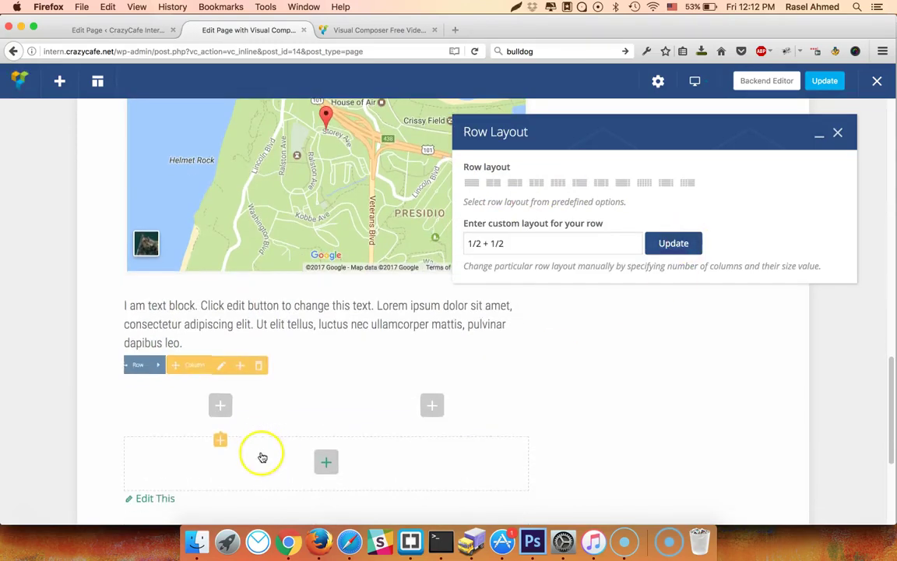
left_click(223, 404)
left_click(374, 277)
type("video")
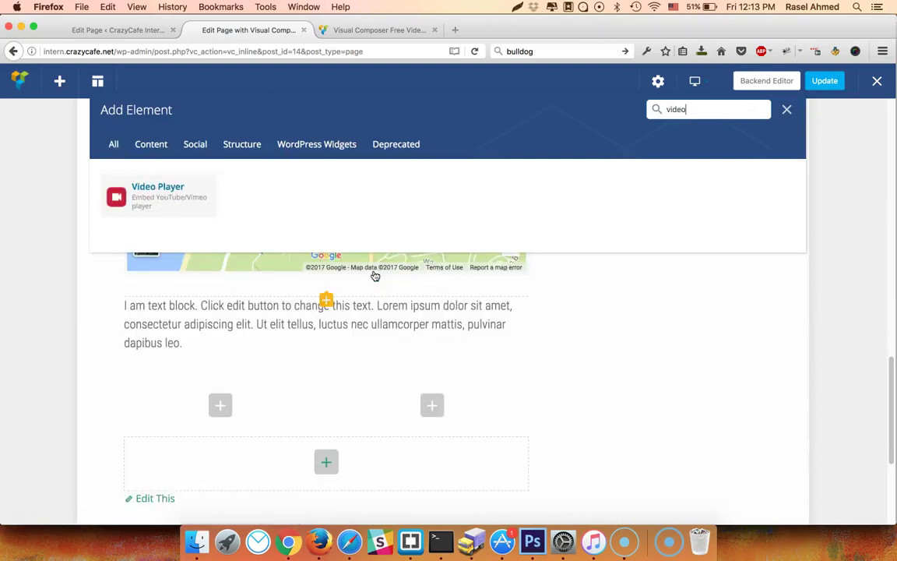
left_click(164, 197)
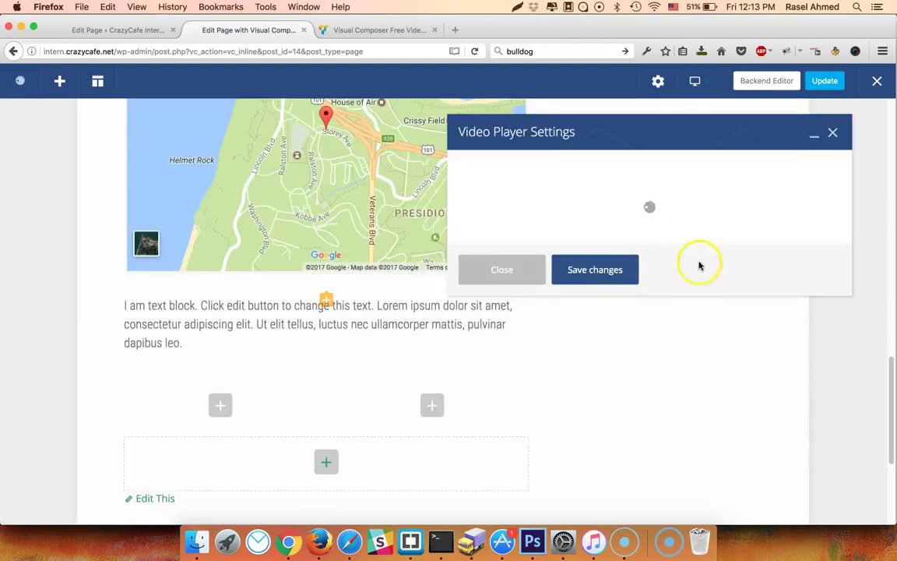
left_click(607, 284)
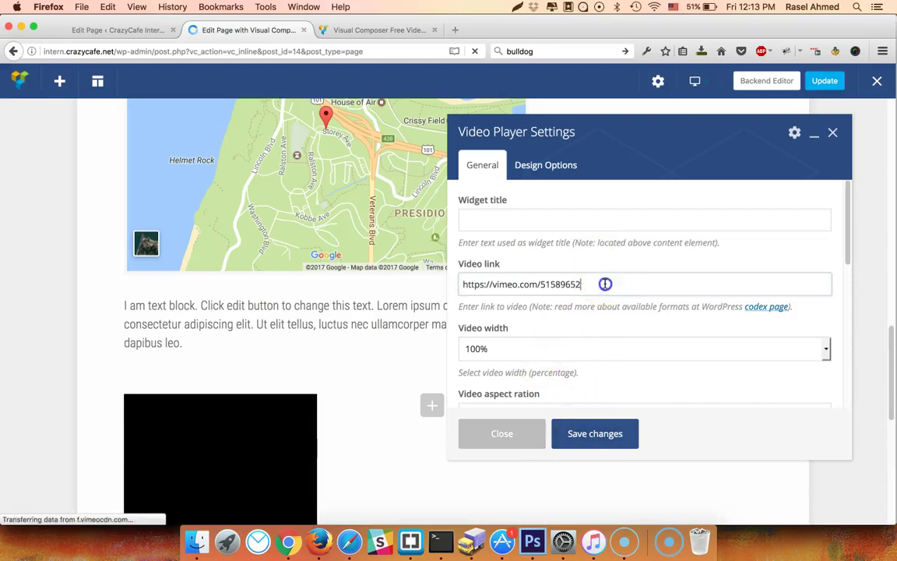
left_click(597, 434)
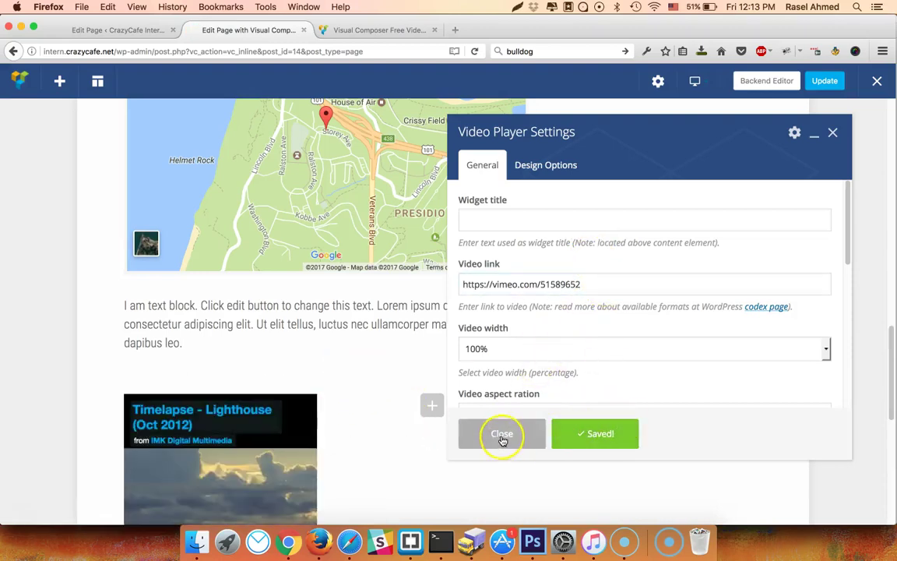
left_click(503, 436)
- Duplicate the Image Gallery and move the copy into the empty second column beside the video
scroll(311, 374, "down", 4)
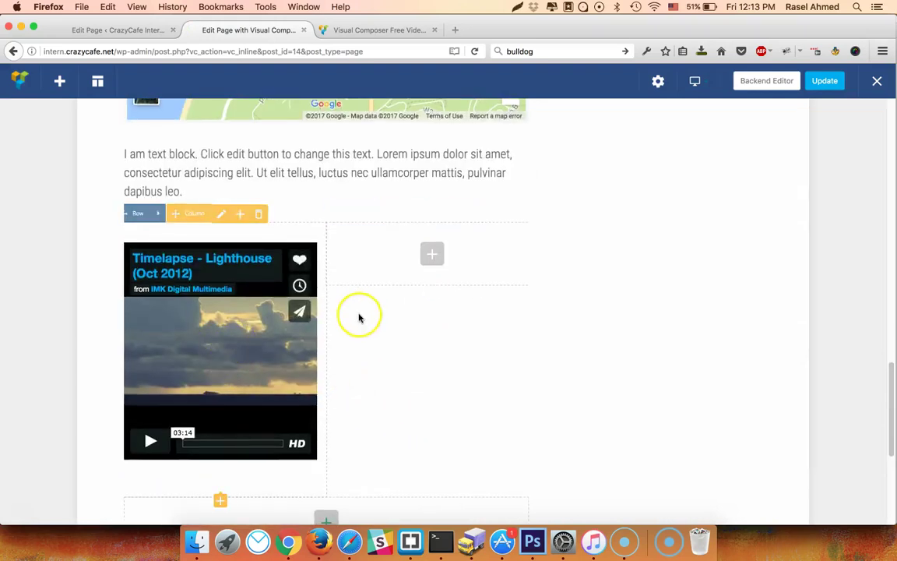
scroll(357, 315, "up", 2)
scroll(360, 310, "up", 10)
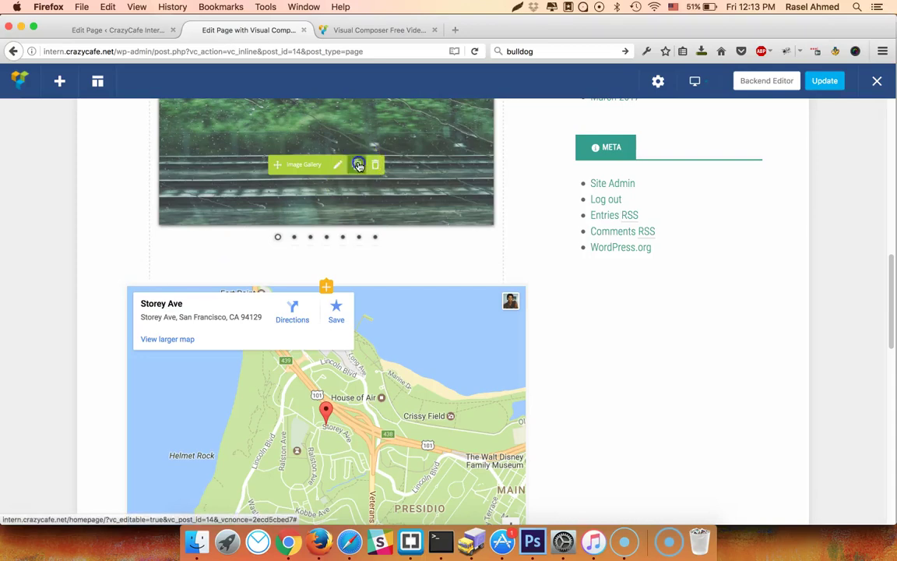
left_click(359, 165)
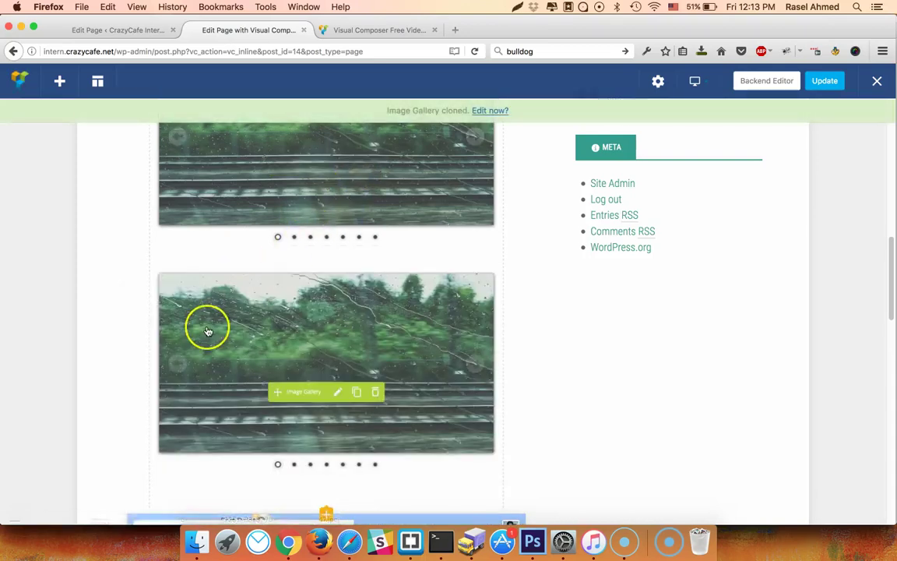
scroll(207, 327, "down", 4)
left_click_drag(274, 236, 388, 489)
scroll(388, 490, "down", 5)
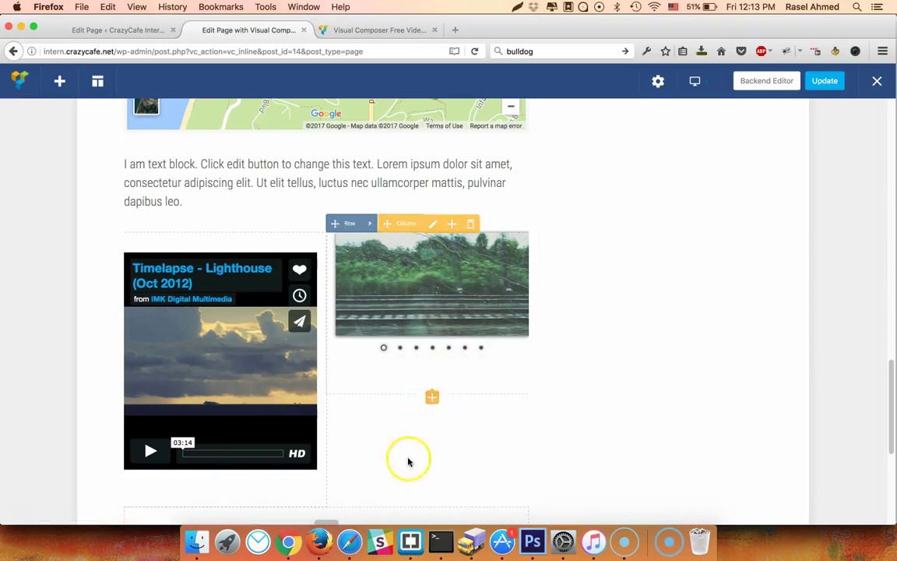
- Add a Progress Bar below the gallery in the second column, duplicate its Design value entry, and save the settings
left_click(432, 399)
left_click(370, 255)
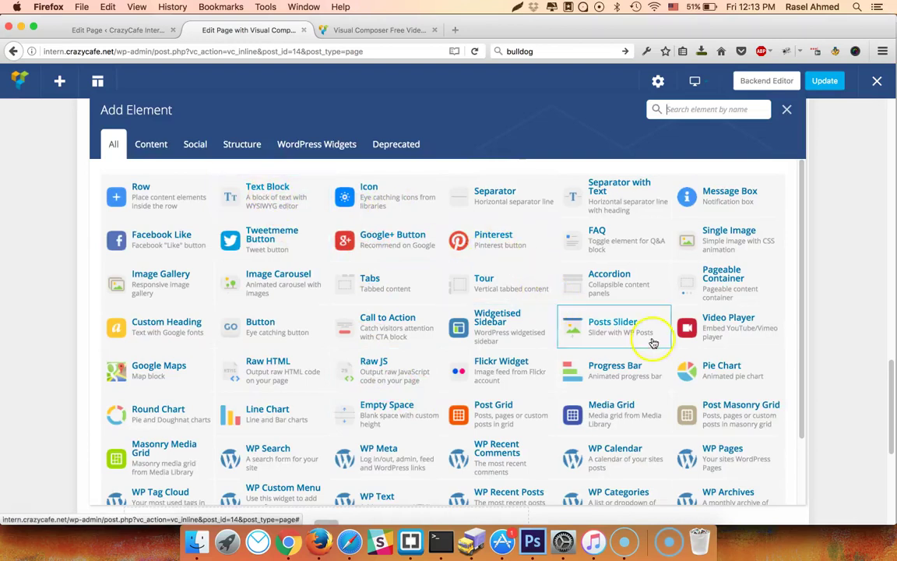
left_click(609, 378)
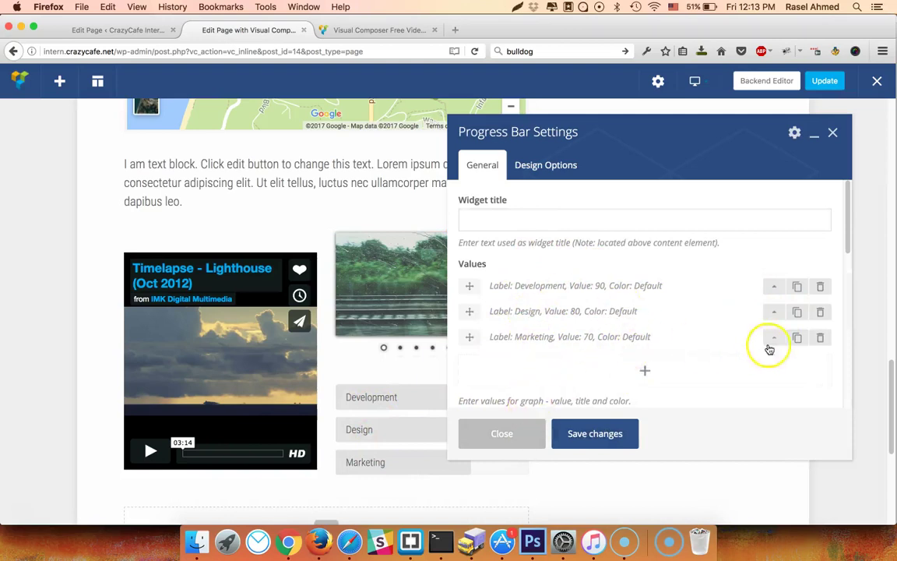
left_click(802, 313)
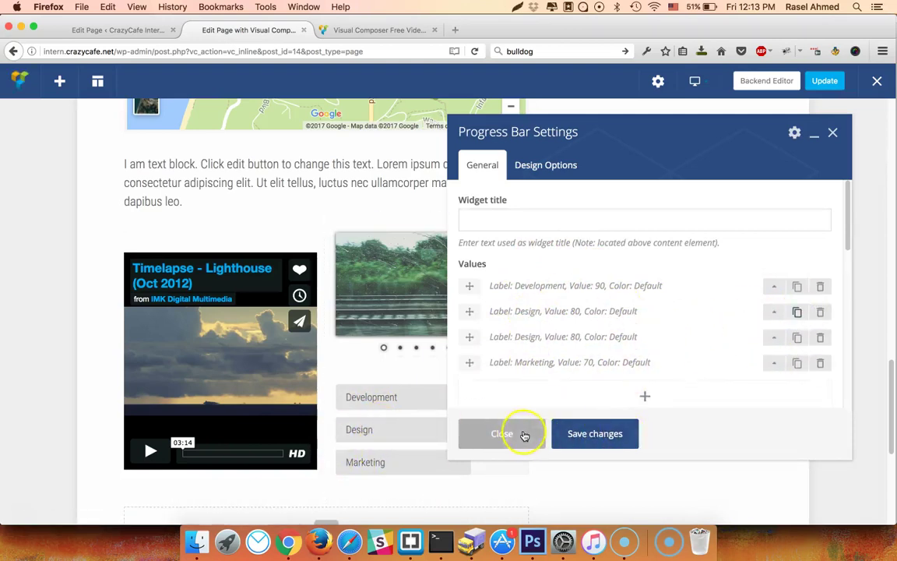
left_click(600, 435)
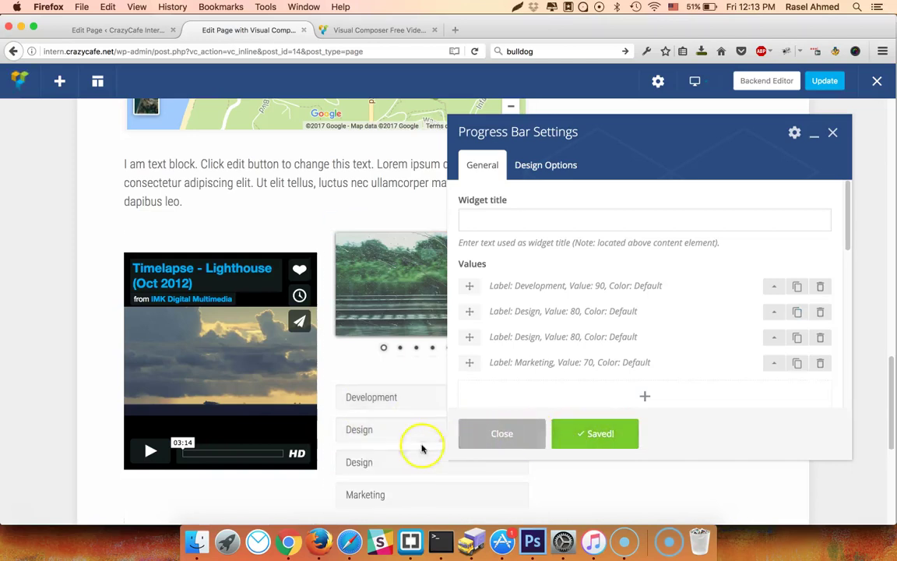
left_click(496, 444)
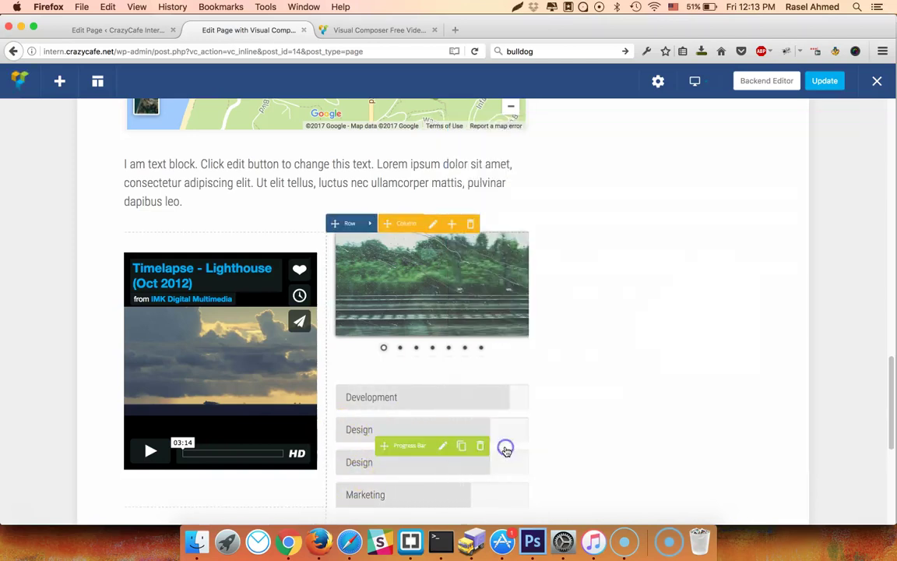
- Examine the full Homepage layout in the frontend editor, from the text columns through the map to the video and progress bars
scroll(345, 353, "down", 3)
scroll(345, 353, "up", 10)
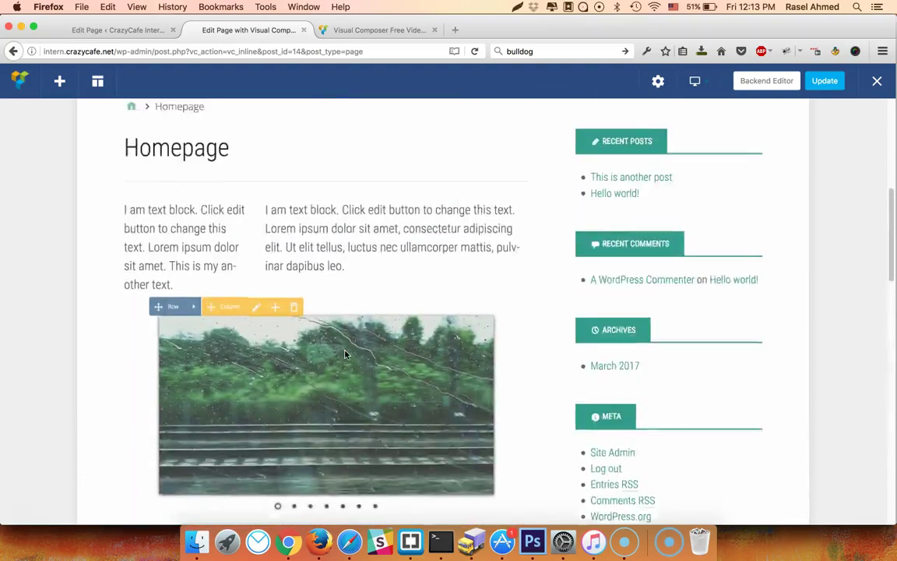
scroll(345, 355, "down", 15)
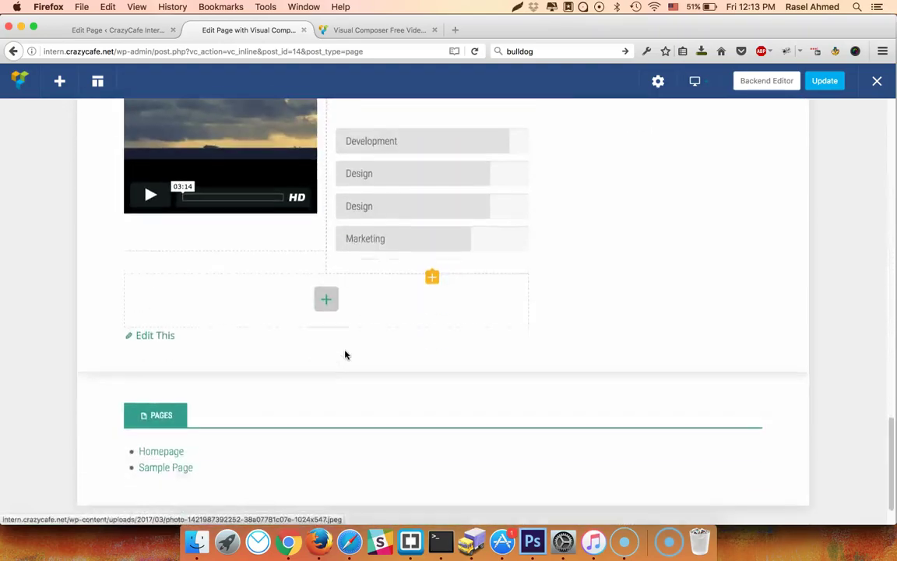
scroll(345, 354, "up", 5)
scroll(345, 355, "up", 10)
scroll(346, 355, "down", 3)
scroll(345, 354, "down", 10)
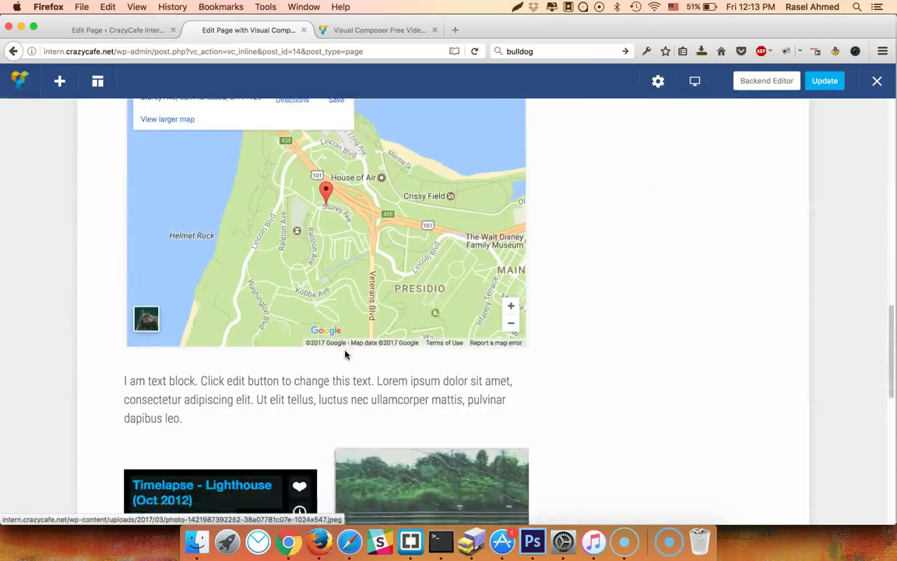
- Save the updated Homepage and leave the frontend editor to view the published page
scroll(345, 354, "down", 6)
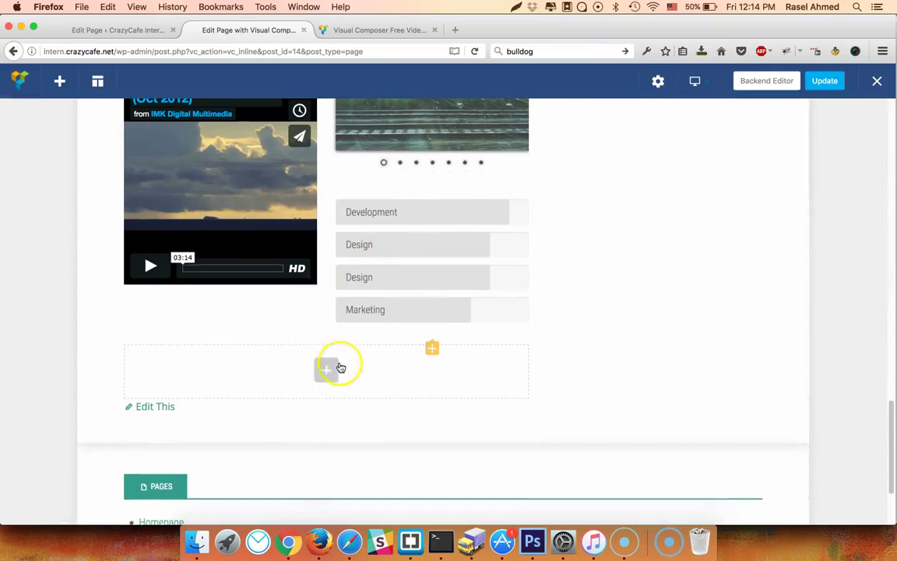
left_click(340, 367)
scroll(340, 367, "down", 8)
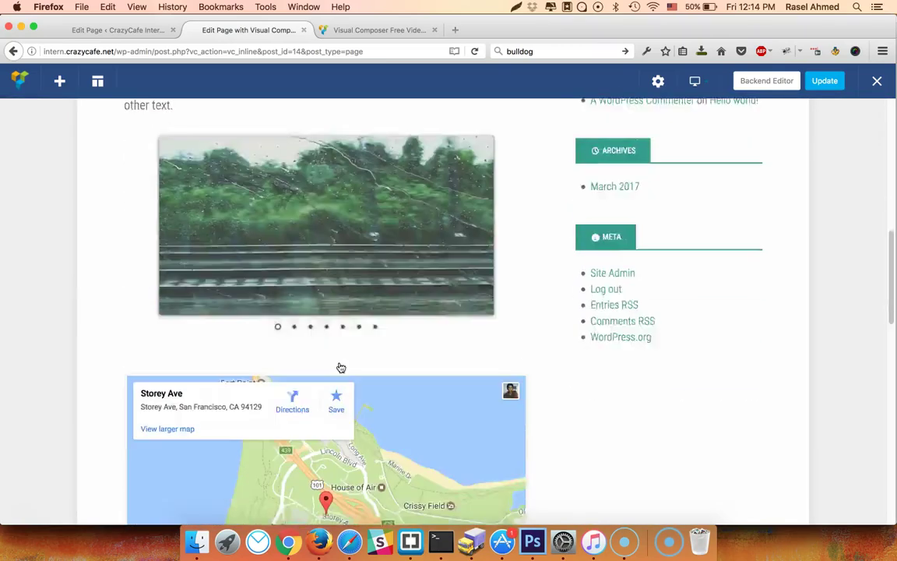
left_click(820, 82)
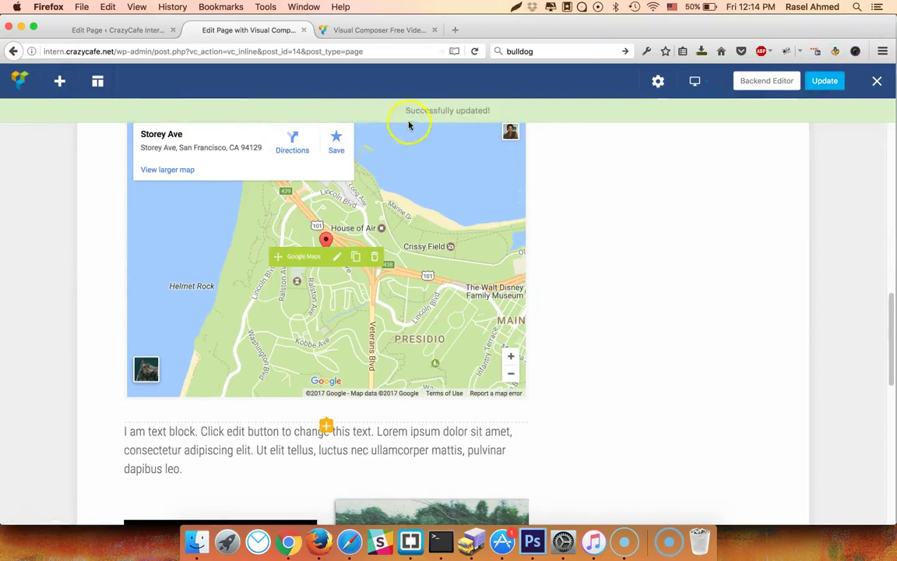
left_click(877, 82)
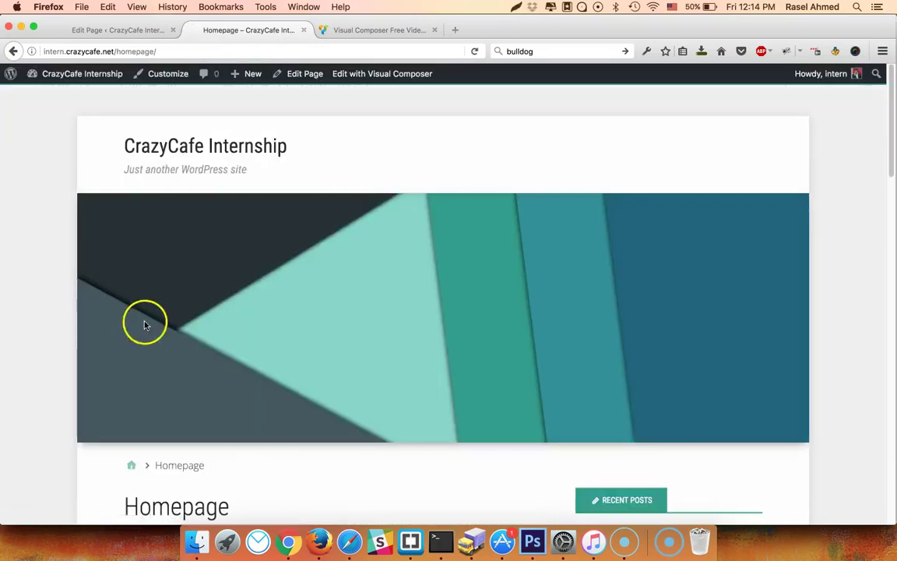
- Examine the published Homepage from the text columns and image gallery through the map, video and progress bars to the footer
scroll(141, 321, "down", 5)
left_click_drag(184, 212, 218, 231)
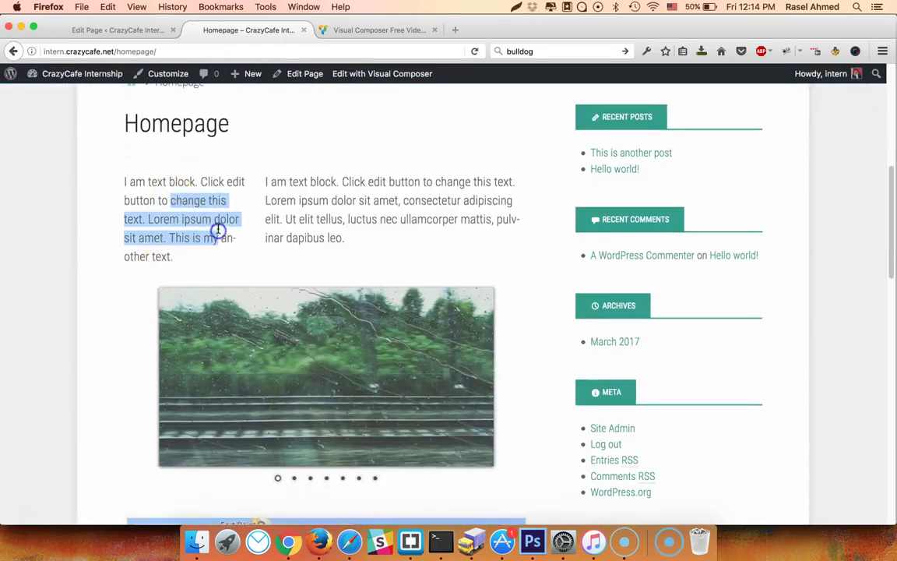
scroll(327, 194, "down", 5)
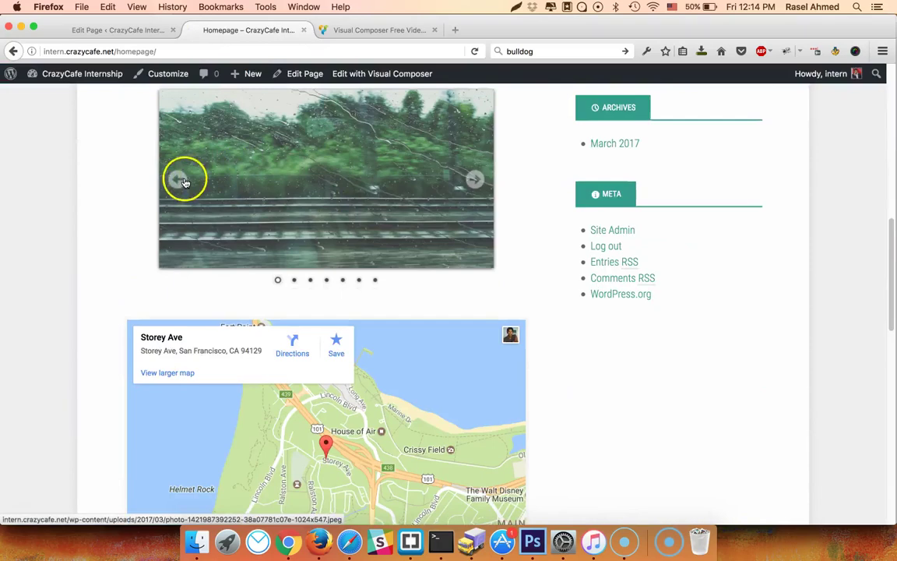
left_click(180, 181)
scroll(116, 240, "down", 4)
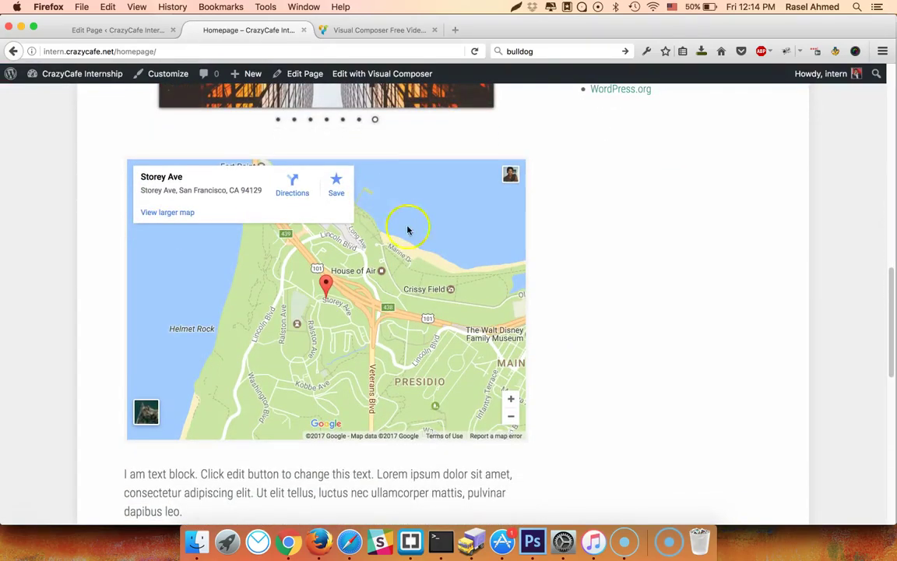
scroll(194, 336, "down", 9)
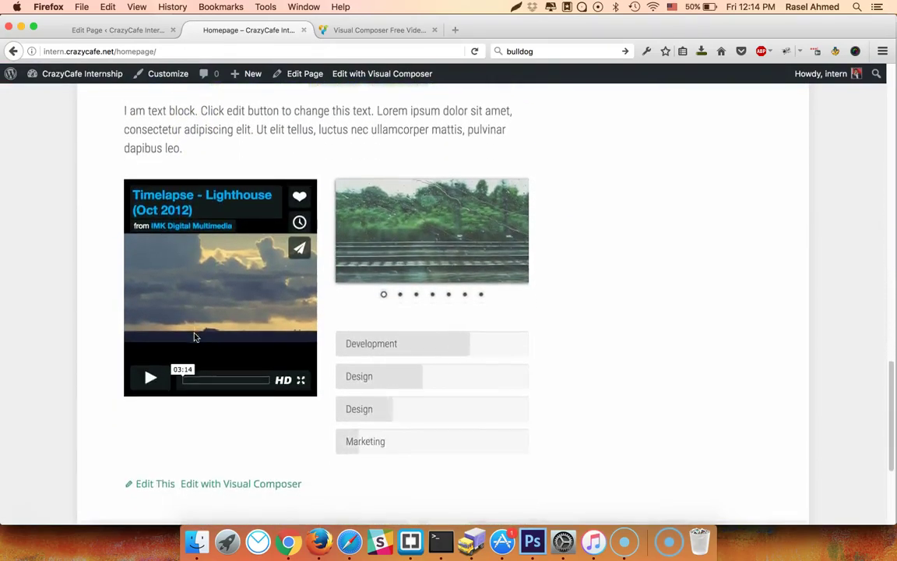
scroll(343, 292, "down", 3)
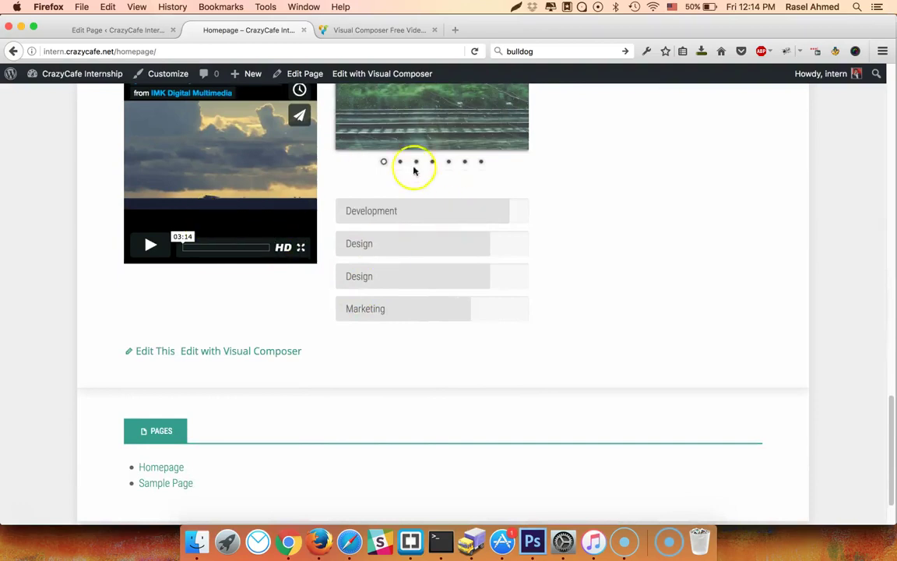
scroll(397, 273, "down", 2)
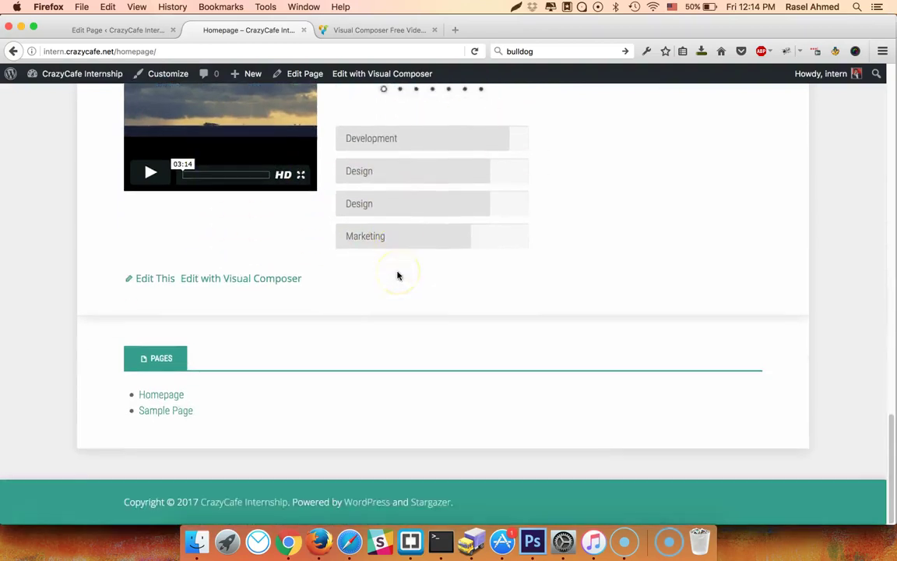
scroll(398, 274, "up", 15)
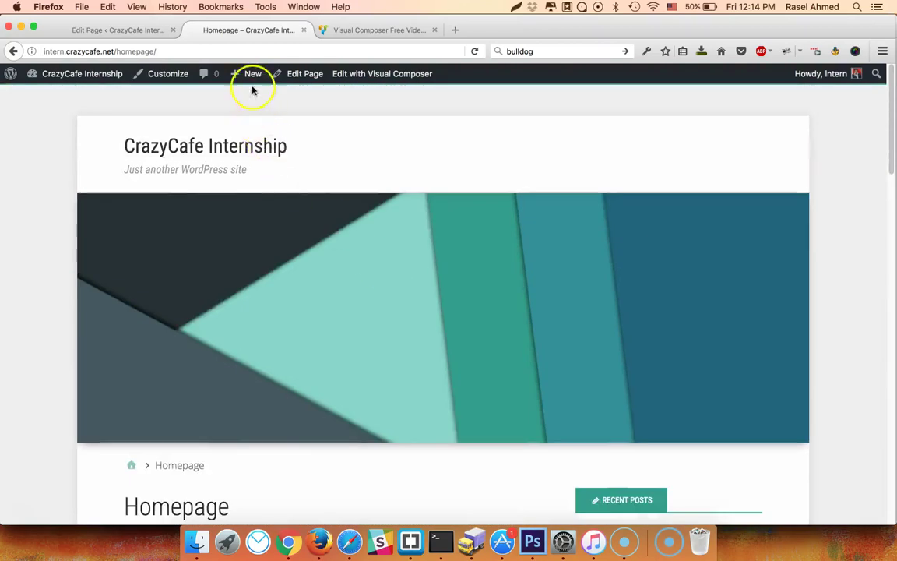
mouse_move(238, 74)
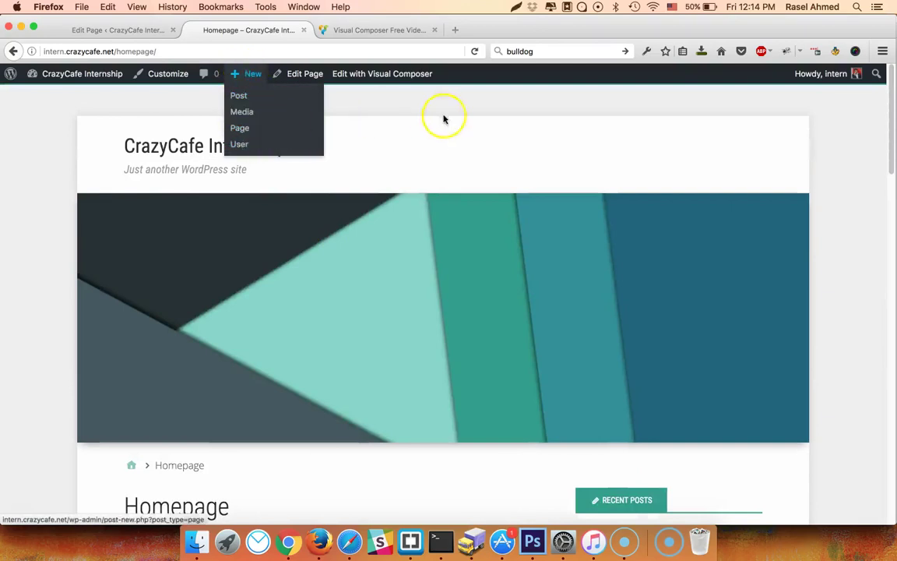
scroll(359, 303, "down", 3)
scroll(358, 304, "up", 3)
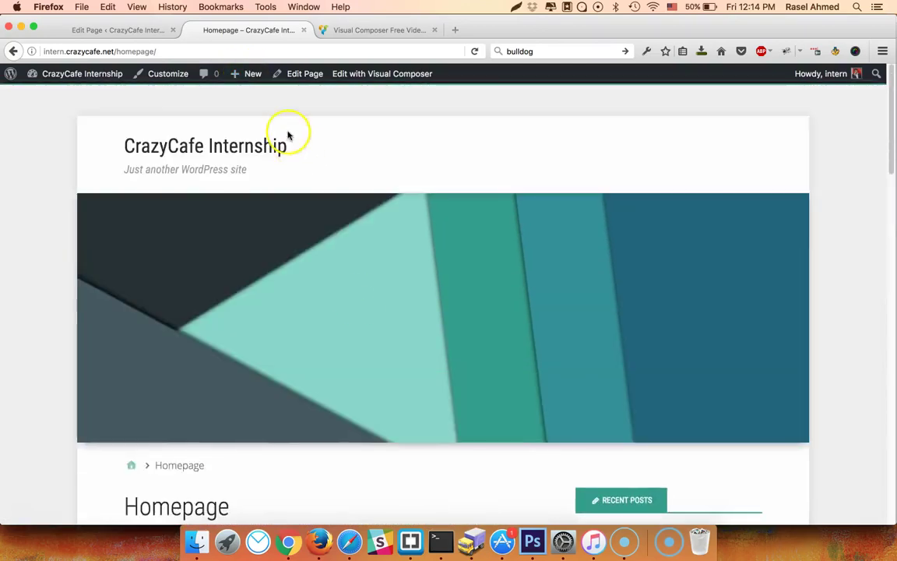
- Open the Homepage in the Visual Composer backend editor and add a new row below the video and progress bar row
left_click(297, 76)
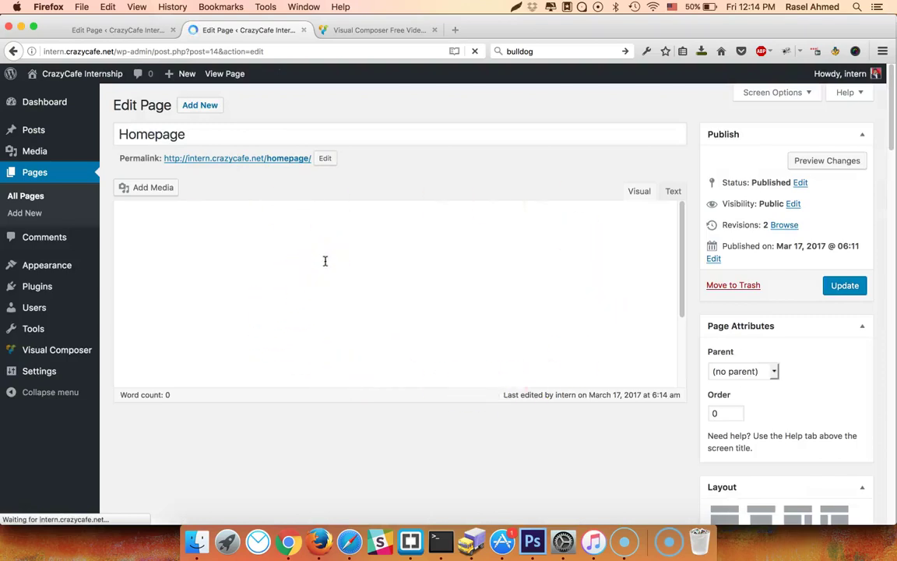
left_click(192, 261)
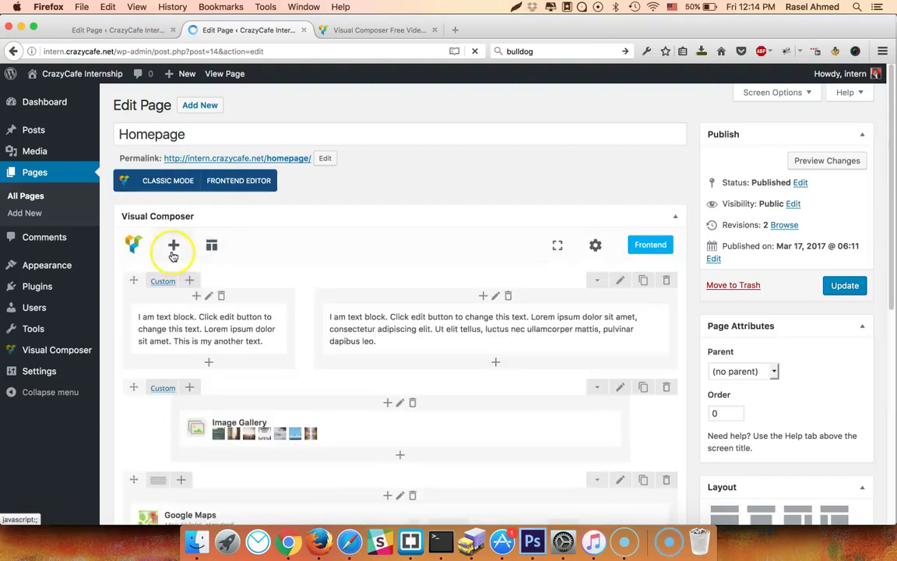
scroll(209, 327, "down", 5)
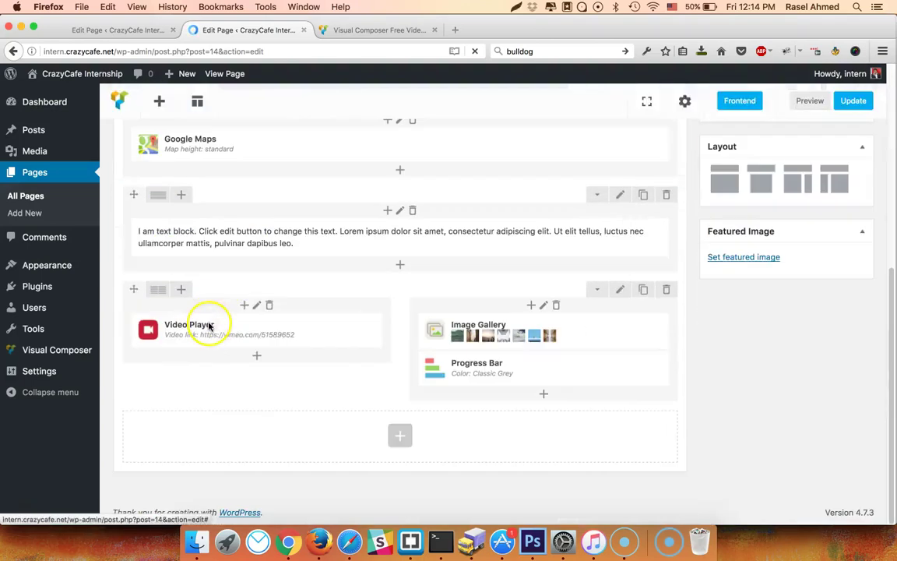
left_click(399, 435)
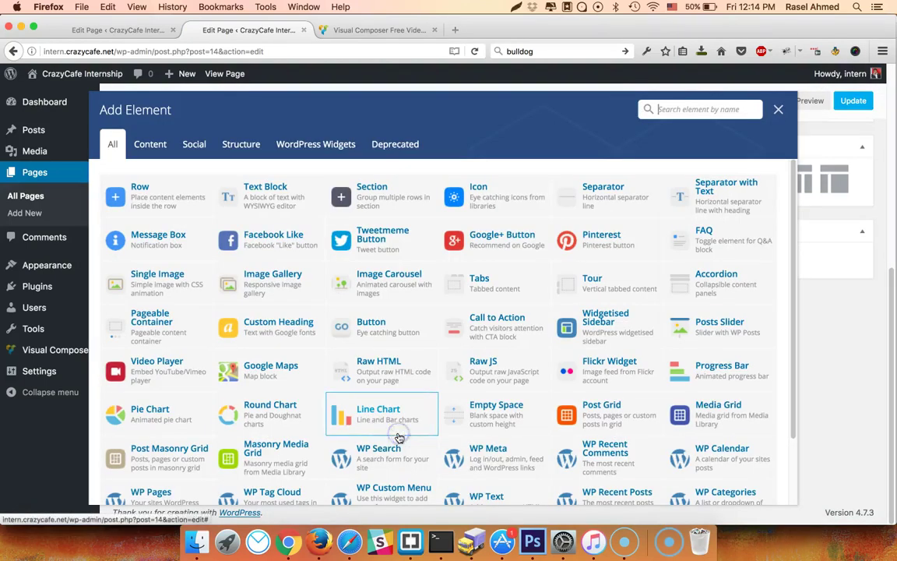
left_click(144, 193)
- Add an Icon element from the Content category to the new empty row
left_click(401, 446)
left_click(395, 460)
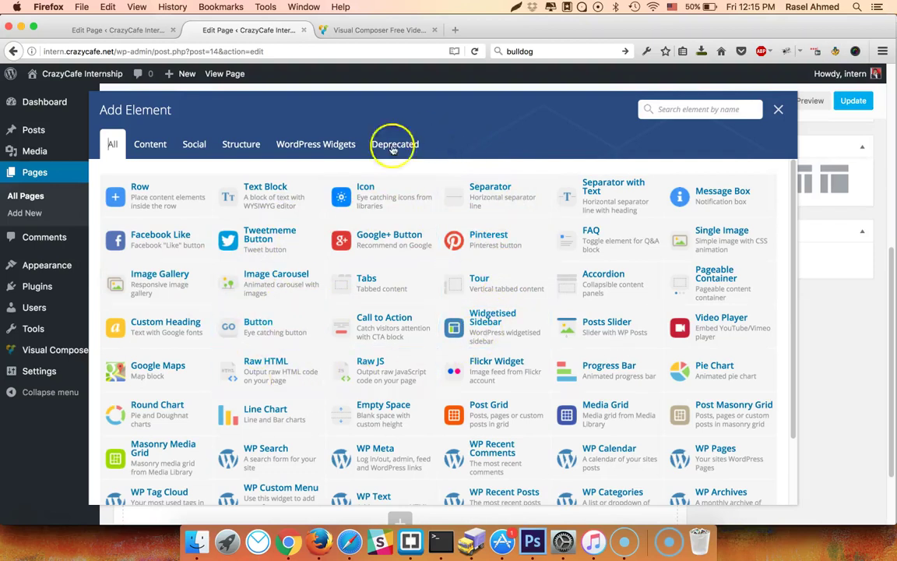
left_click(241, 144)
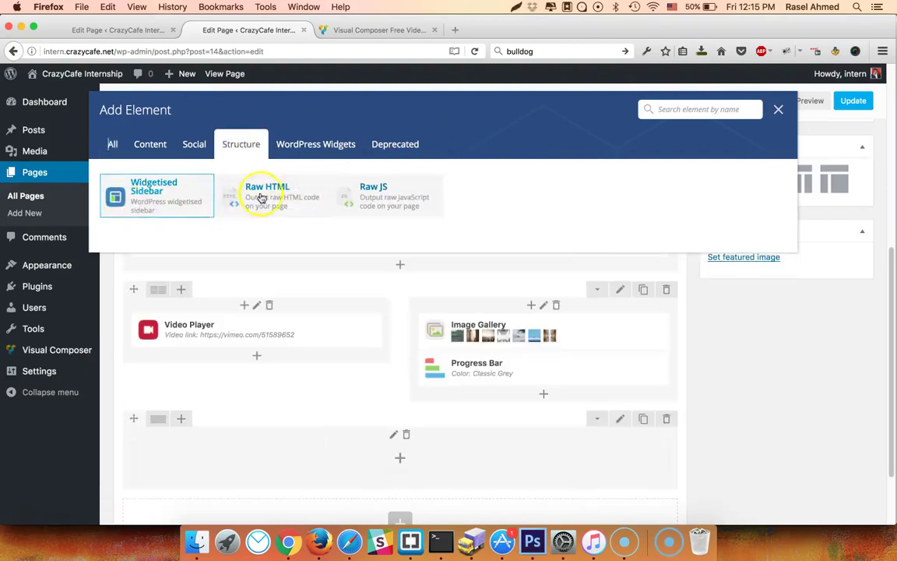
left_click(193, 148)
left_click(149, 151)
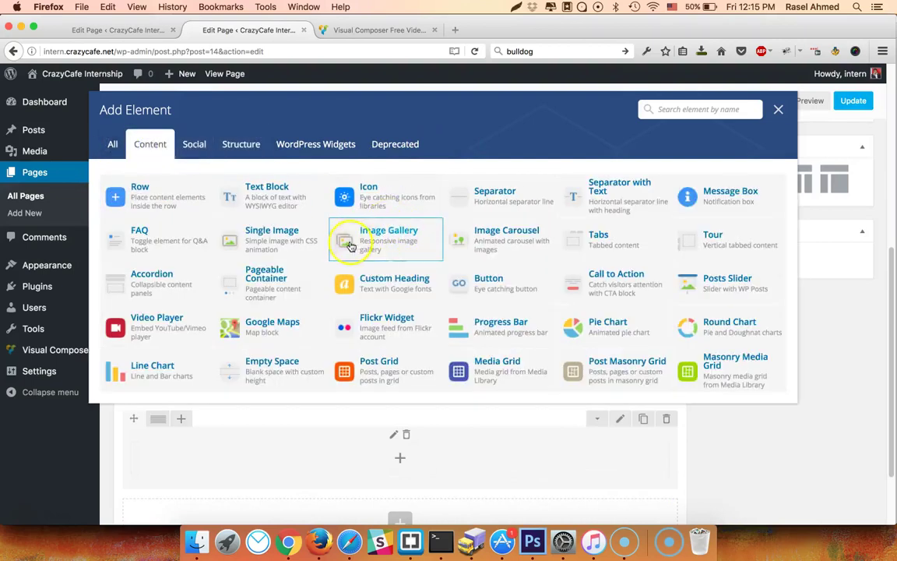
left_click(388, 200)
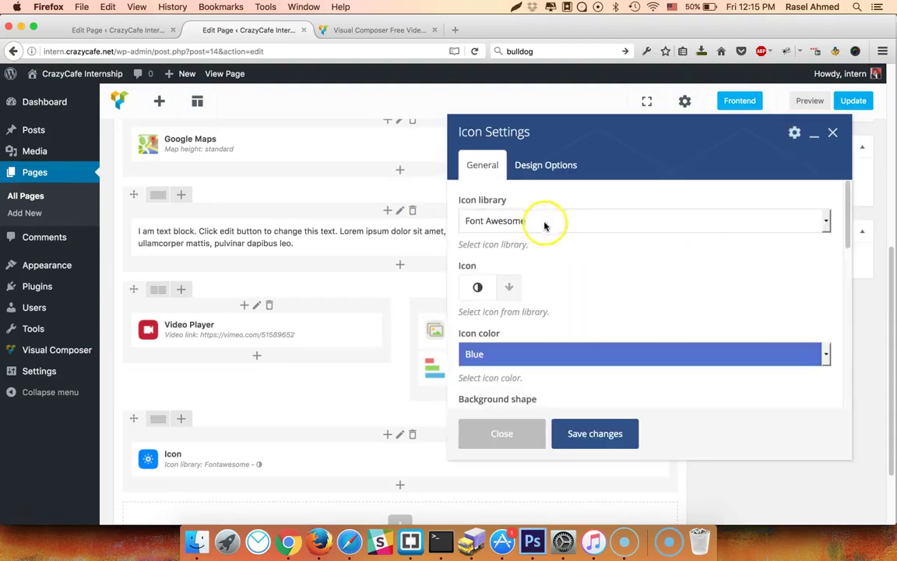
- Examine the Icon element's general settings, from the icon library choice to the CSS animation and extra class name
scroll(607, 293, "down", 1)
scroll(607, 293, "down", 8)
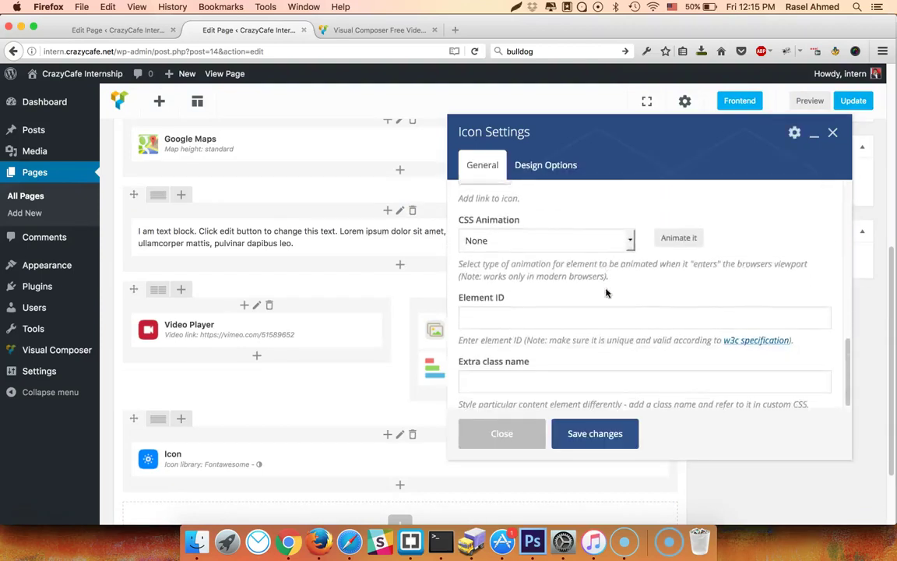
scroll(606, 292, "up", 10)
scroll(607, 292, "down", 8)
scroll(607, 292, "up", 8)
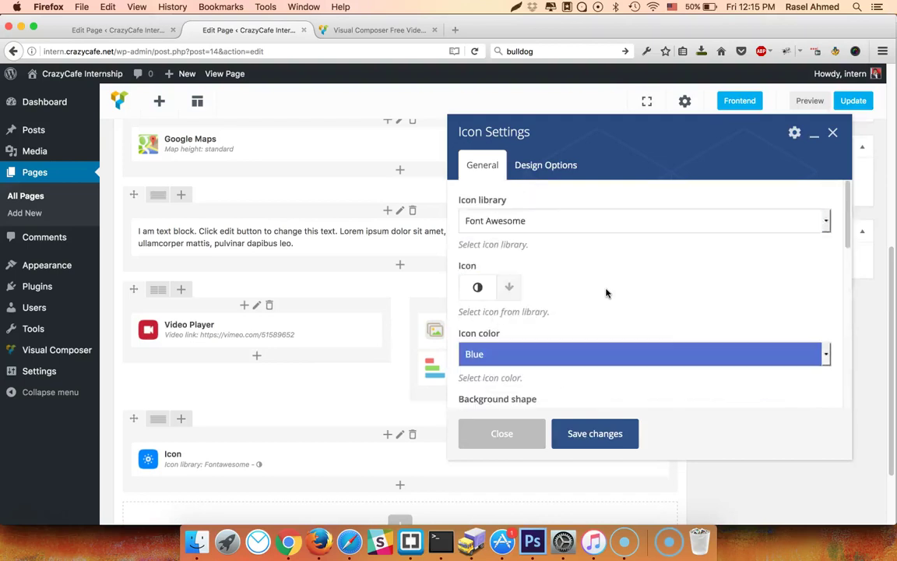
left_click(515, 222)
left_click(515, 222)
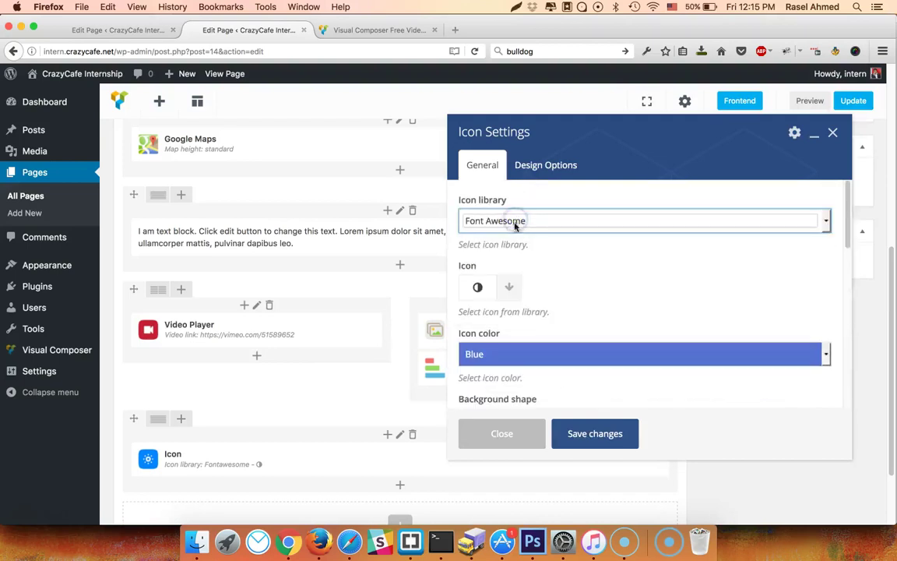
- Try the film icon from the Font Awesome library for the Icon element and close its settings without saving
left_click(509, 289)
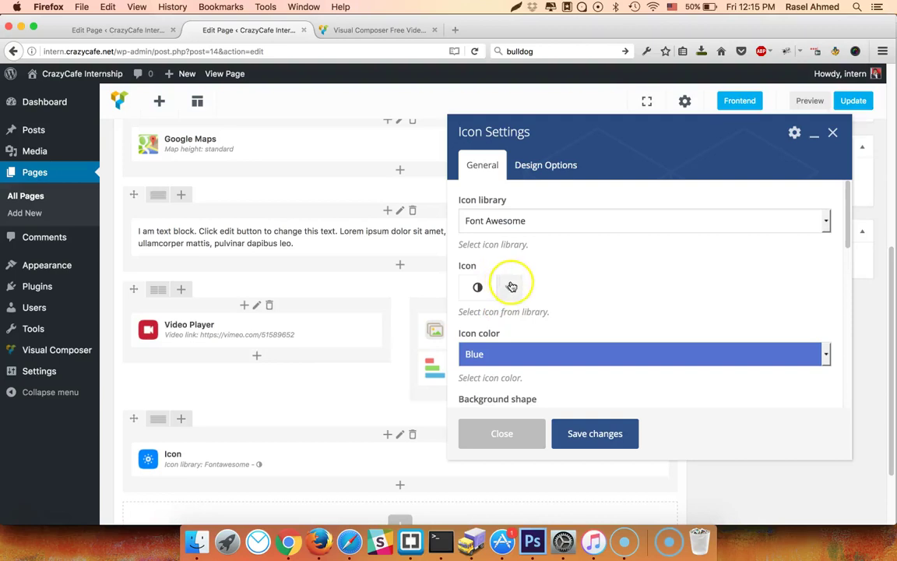
left_click(518, 290)
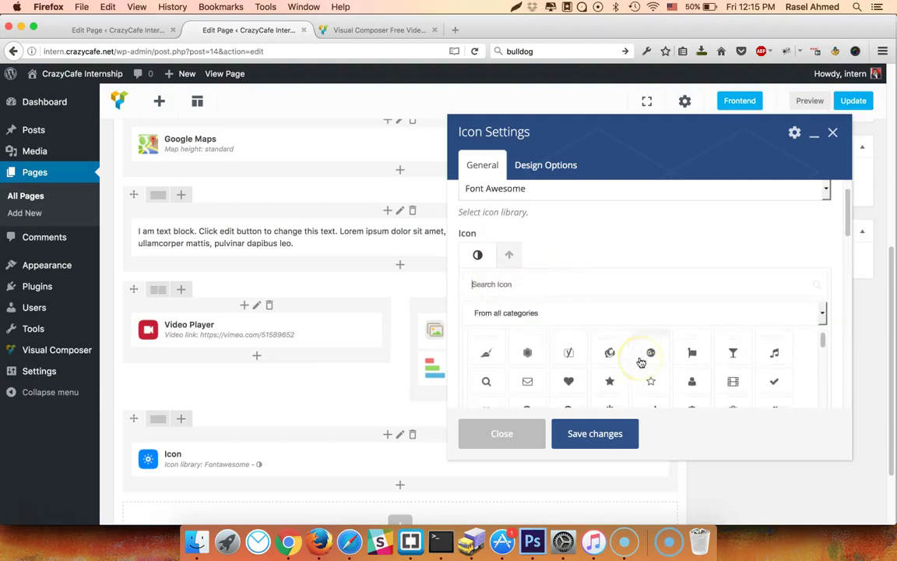
left_click(733, 370)
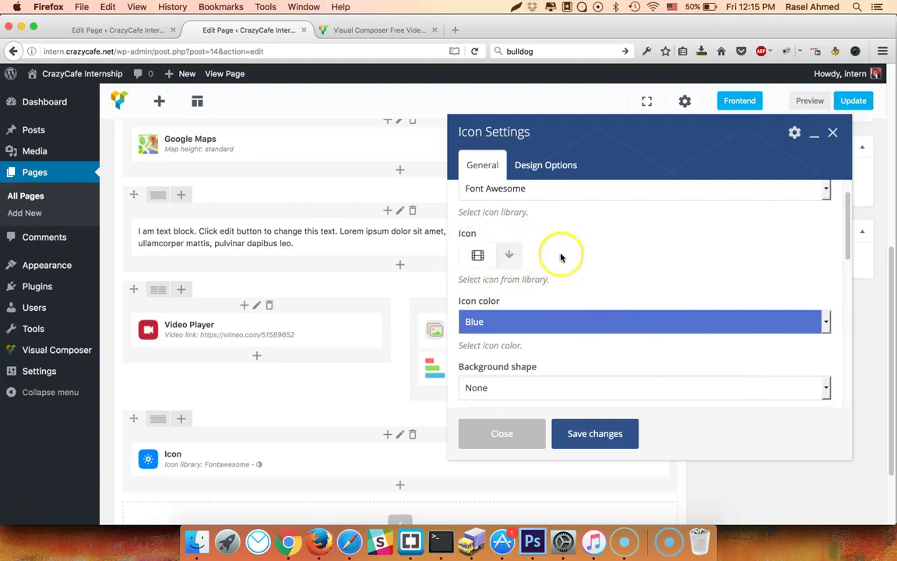
left_click(834, 134)
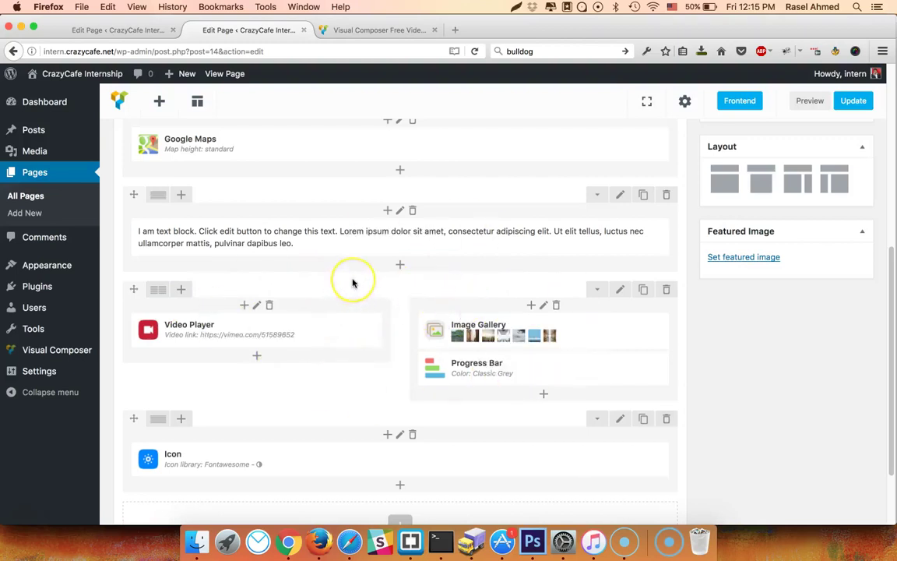
- Inspect the general and design options of the Google Maps row, including its CSS box, and close the row settings
scroll(353, 282, "up", 5)
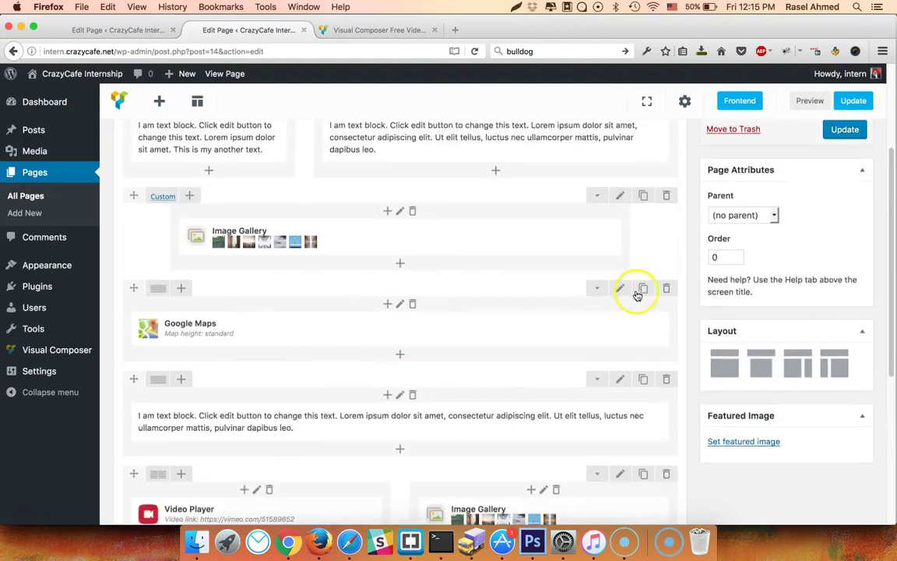
left_click(625, 290)
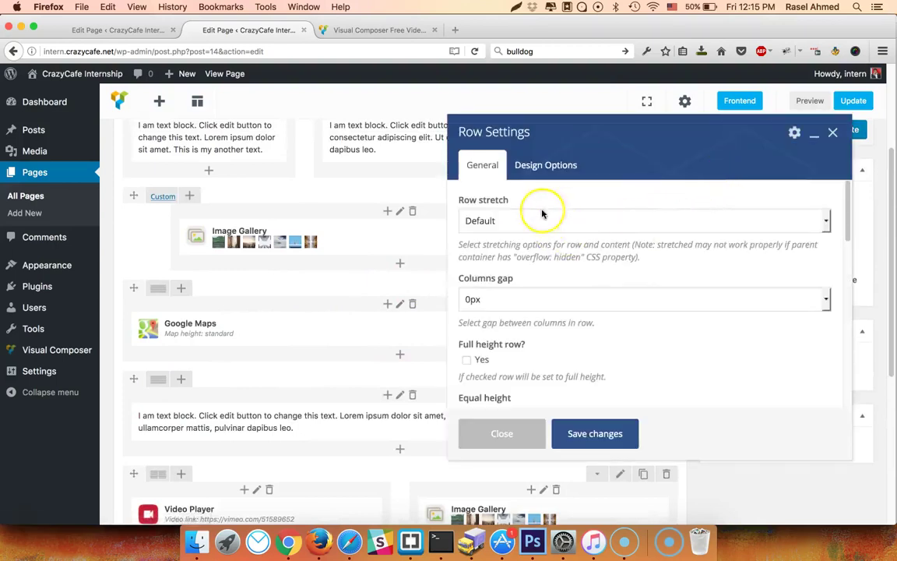
left_click(573, 172)
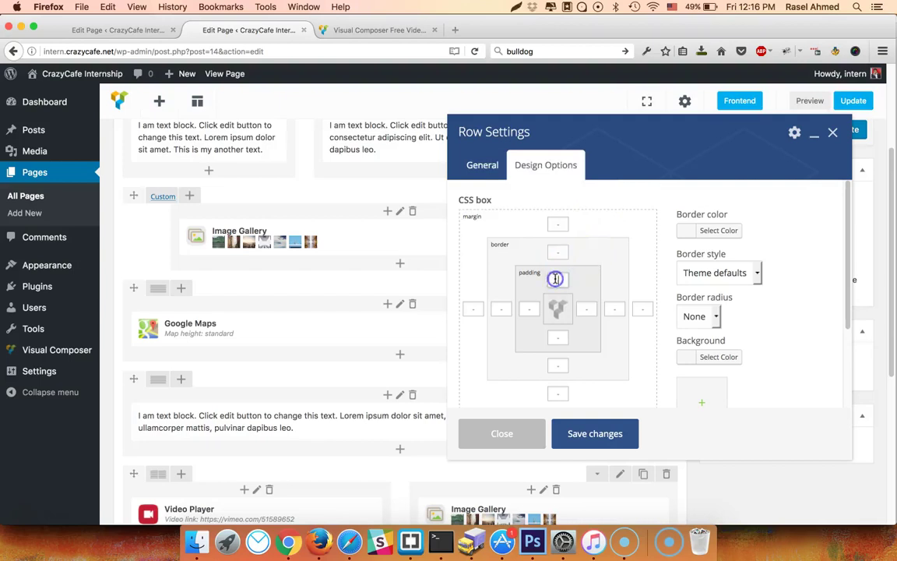
left_click(833, 134)
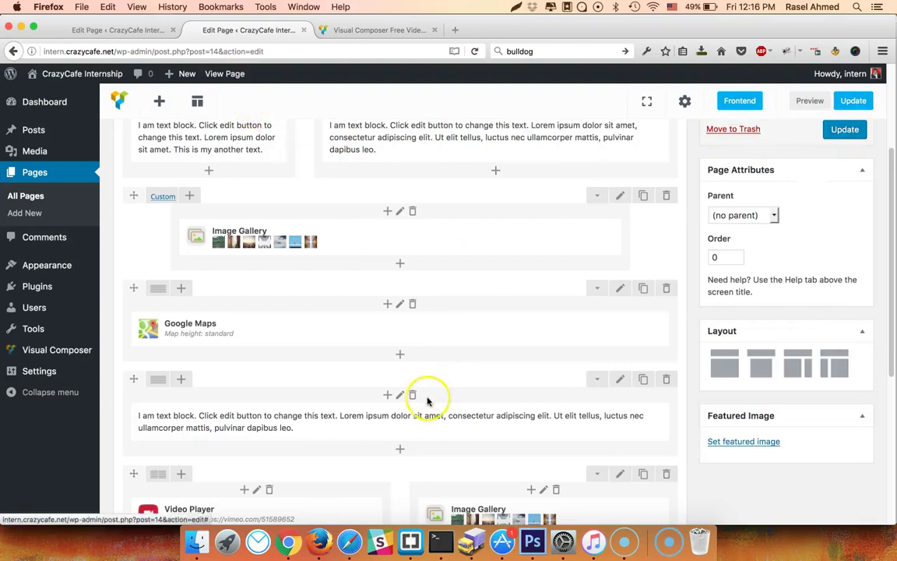
mouse_move(457, 321)
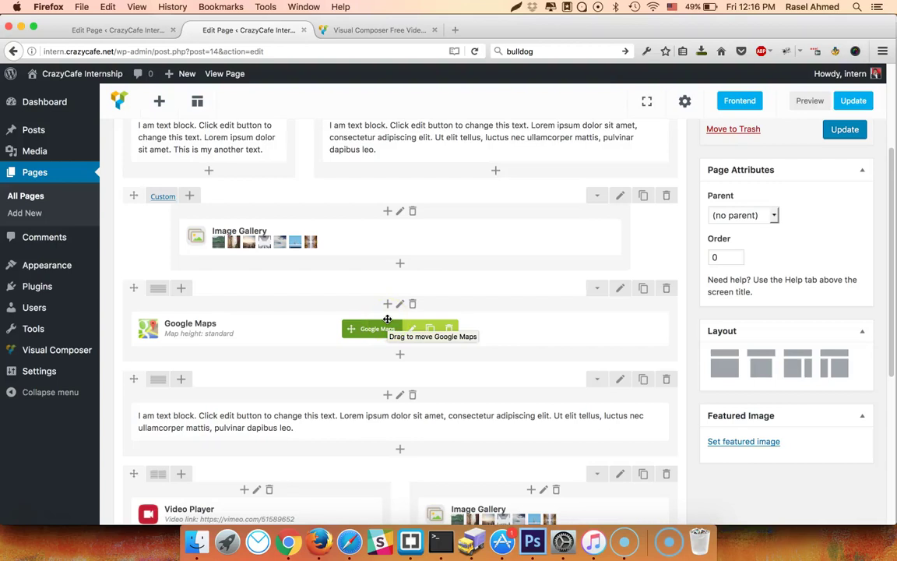
left_click(329, 303)
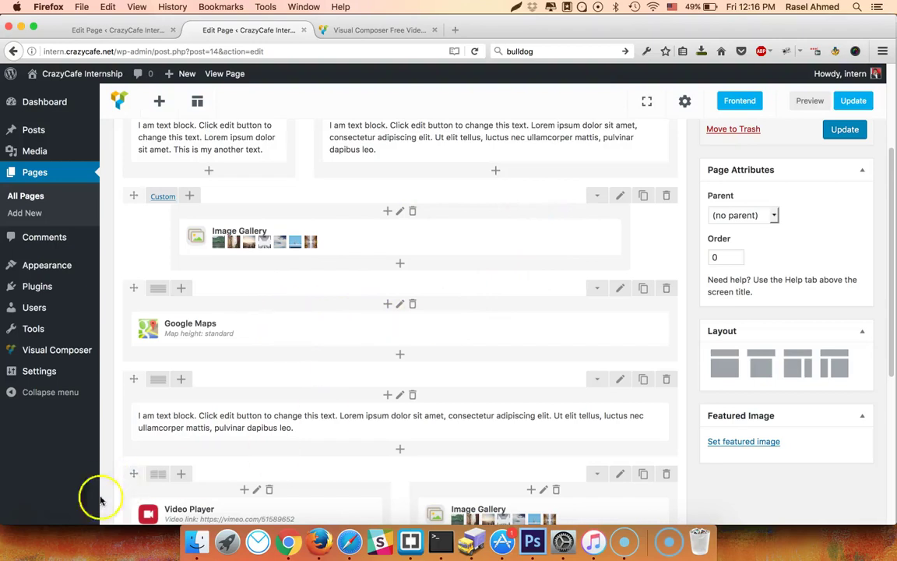
left_click(25, 515)
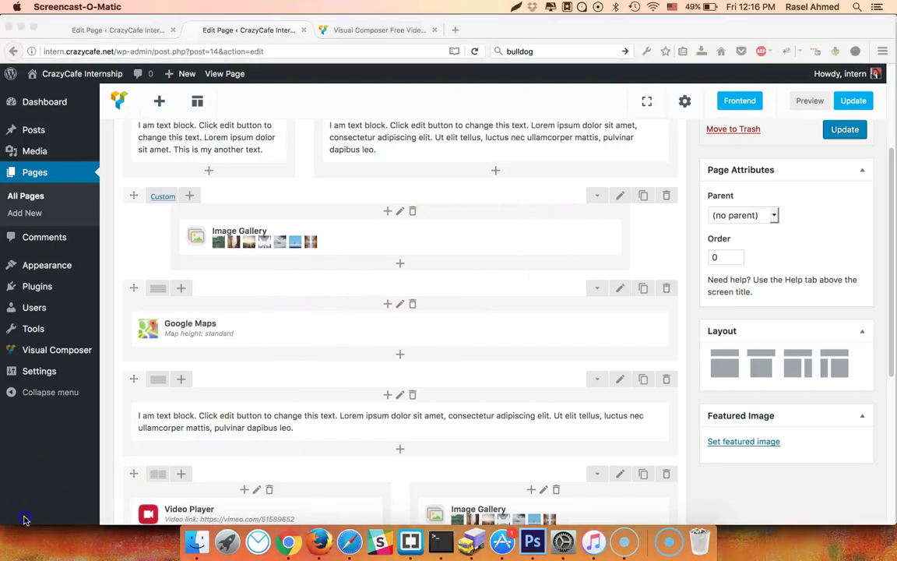